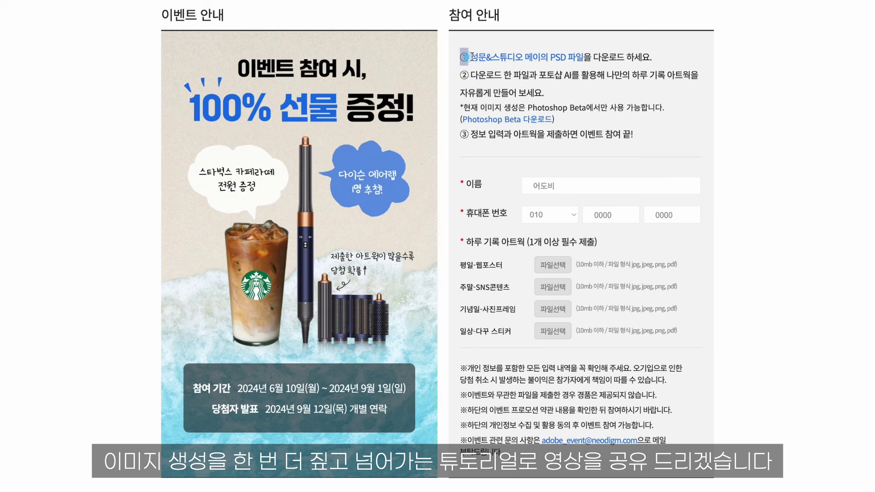
Step: Read the event's participation instructions and the artwork submission categories
drag(461, 57, 652, 58)
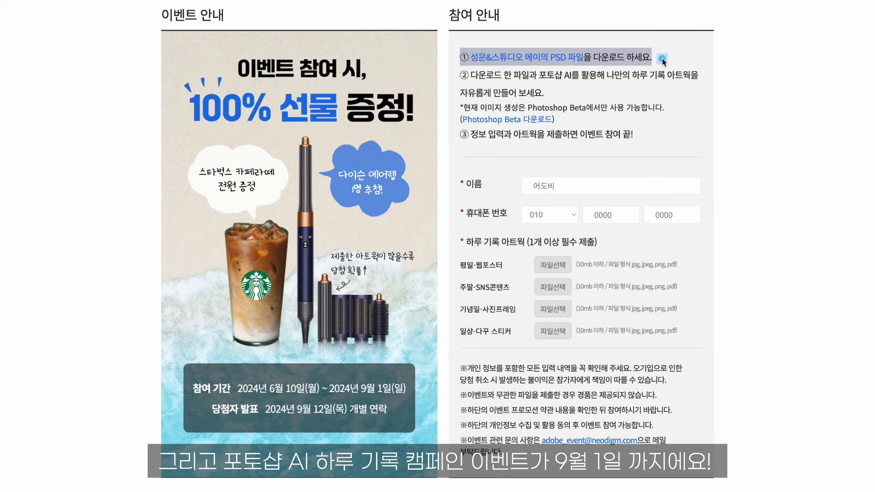
drag(461, 74, 543, 92)
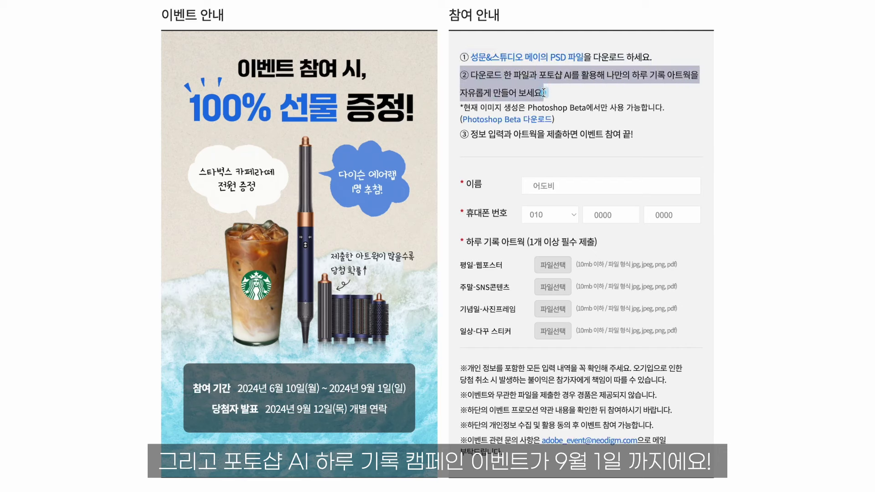
drag(460, 108, 578, 124)
drag(460, 134, 648, 141)
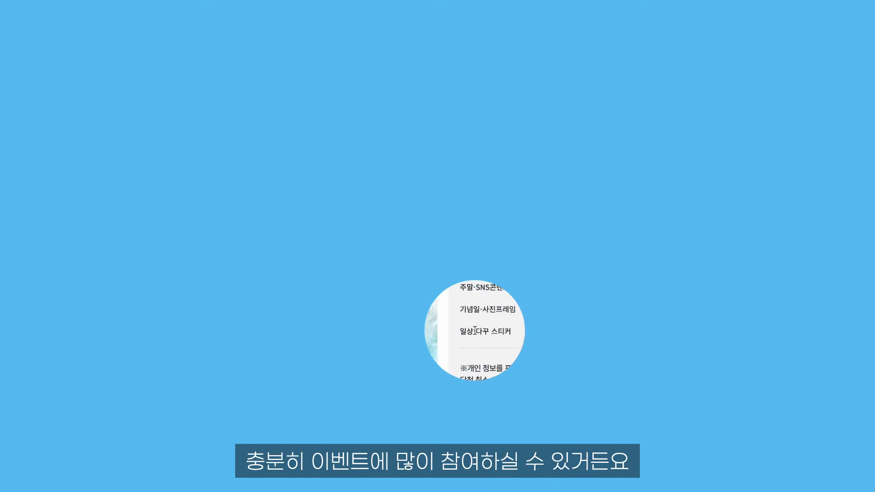
click(550, 333)
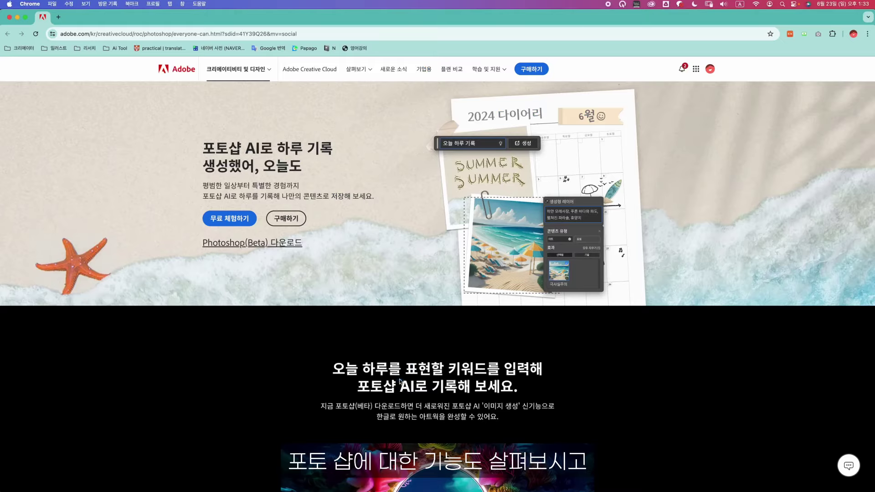
Step: Download the artist PSD template for diary stickers (일상 다꾸 스티커) from Adobe's event page
scroll(424, 376, down, 3)
scroll(424, 376, down, 15)
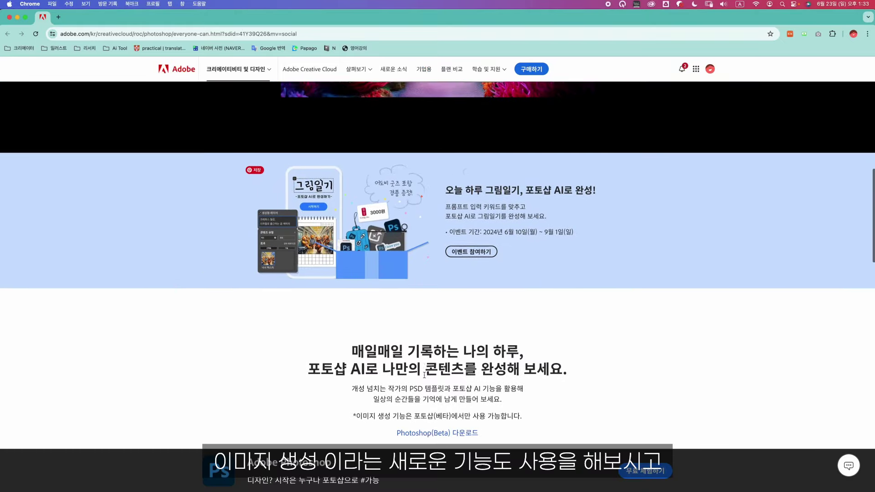
scroll(423, 375, down, 10)
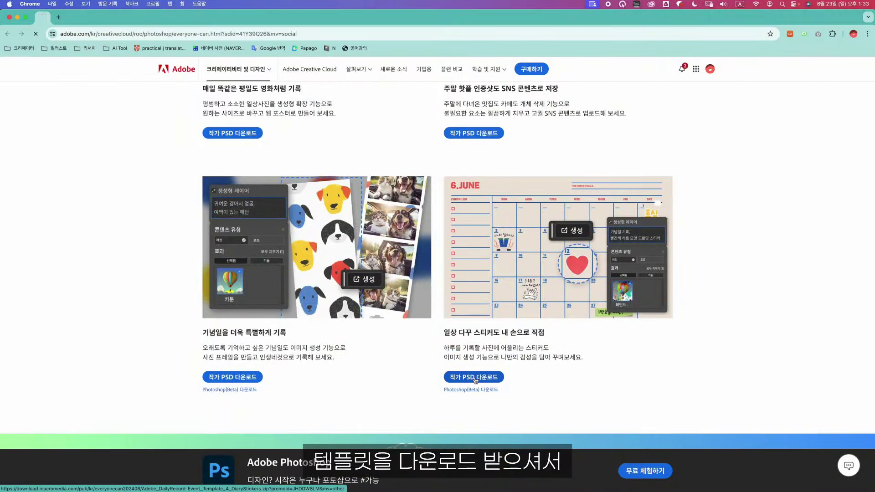
click(475, 381)
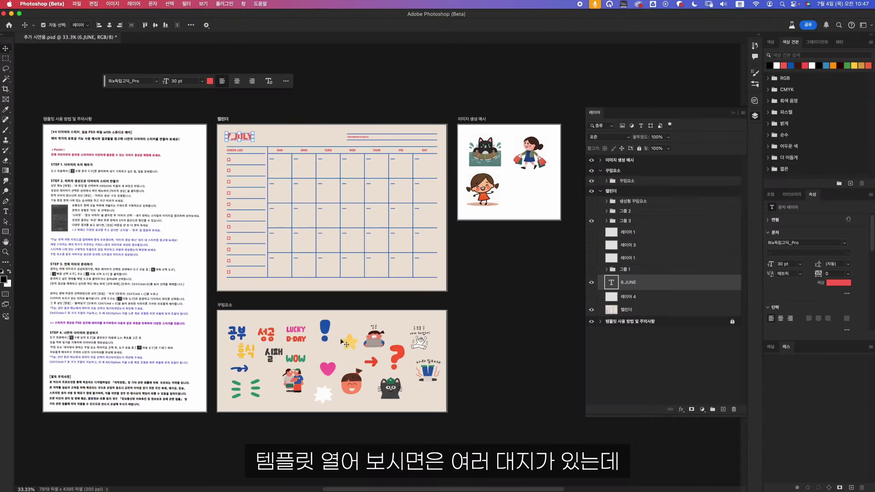
Step: Look over the template's artboards: calendar, usage instructions, decoration elements and image generation examples
click(280, 260)
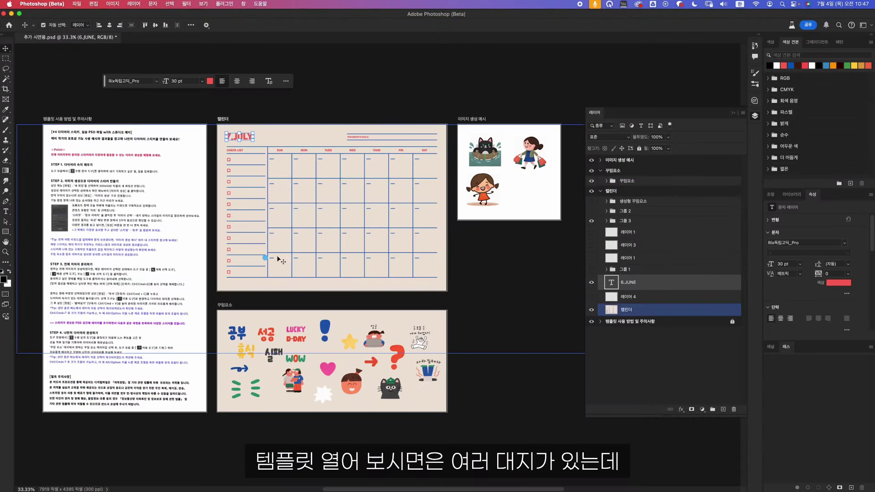
click(73, 136)
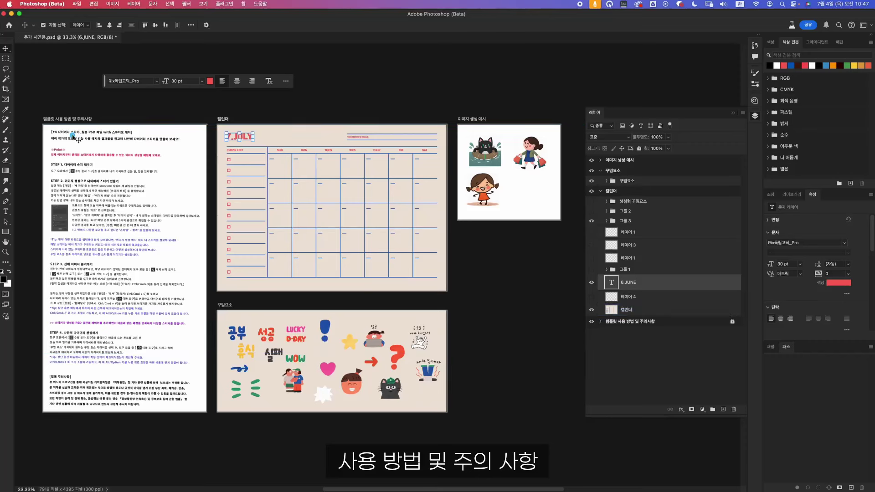
click(360, 406)
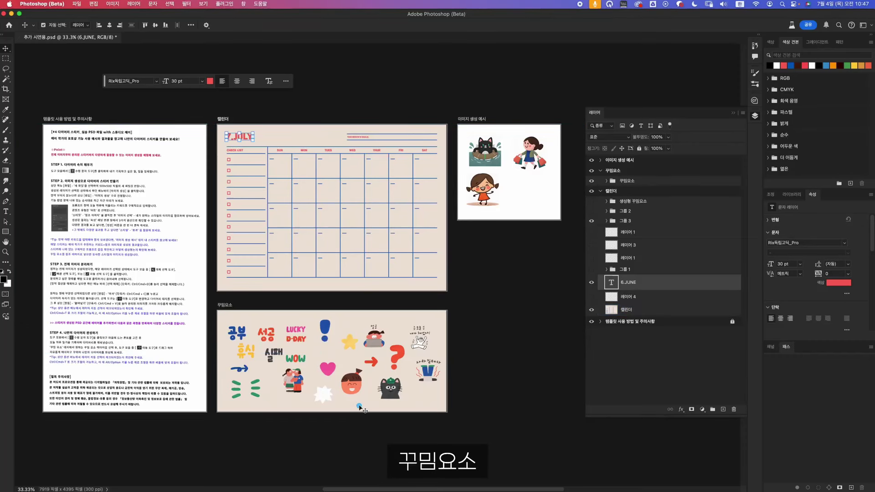
click(515, 183)
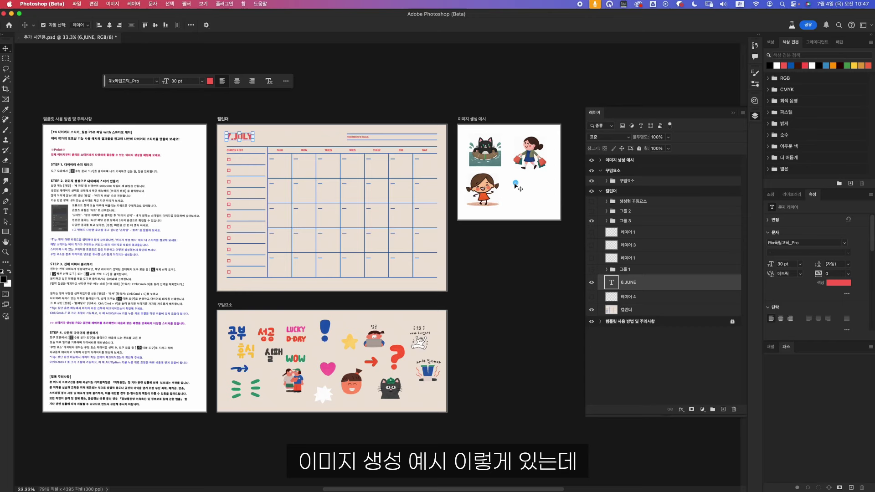
click(500, 140)
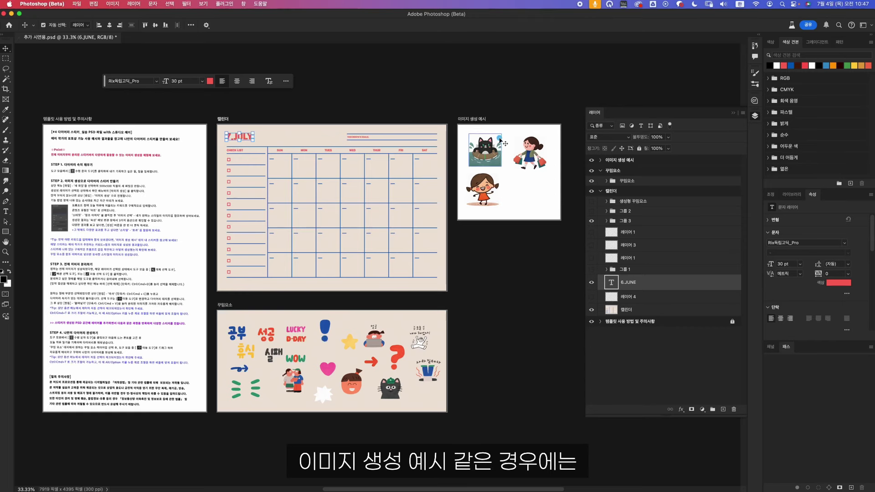
Step: Examine the generated example images up close and compare them with the illustrations on the 꾸밈요소 artboard
click(515, 158)
drag(515, 158, 251, 314)
key(z)
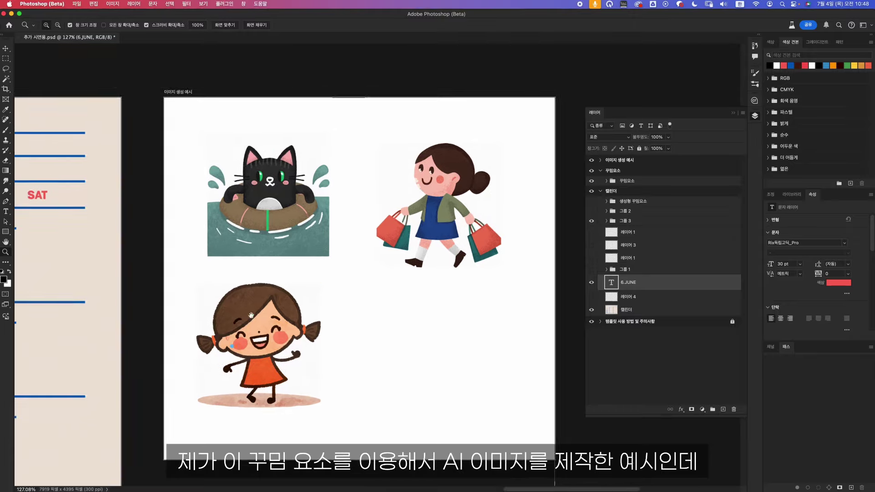
scroll(251, 315, down, 15)
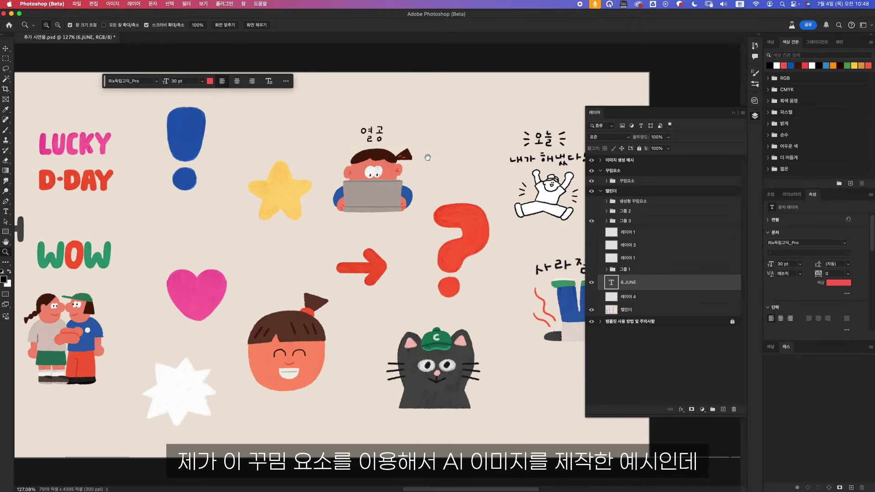
scroll(428, 157, up, 15)
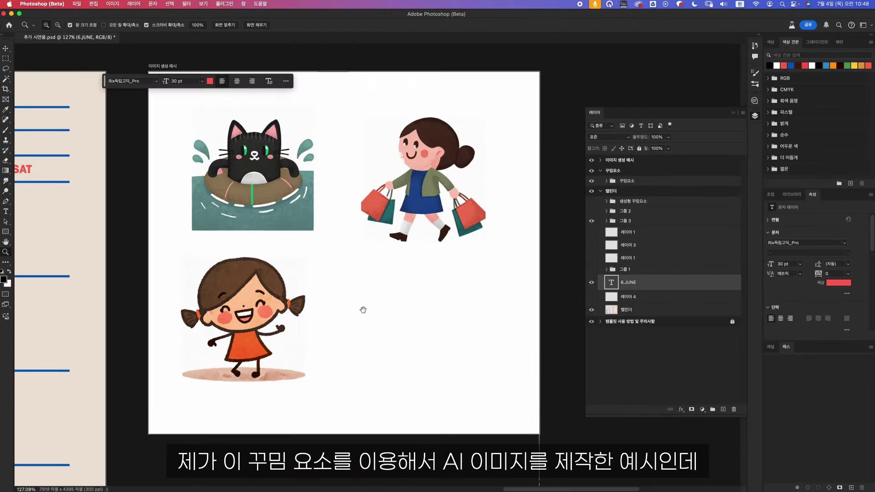
click(362, 309)
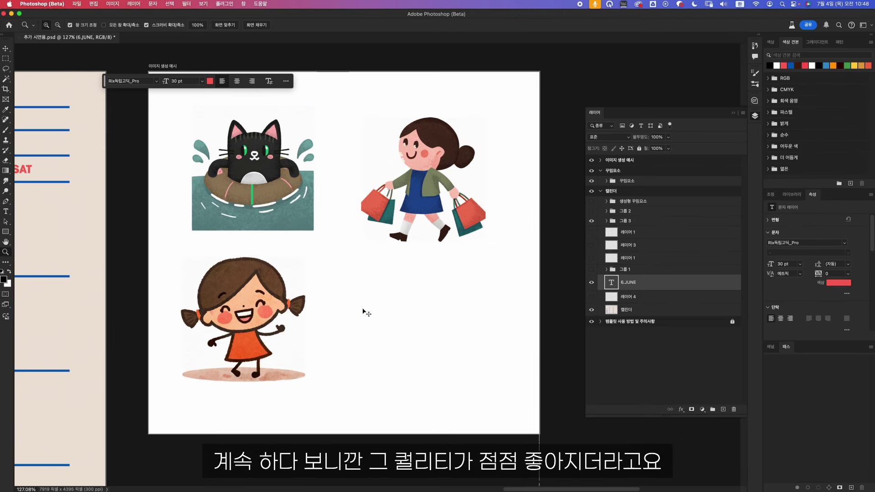
key(super+minus)
key(super+minus)
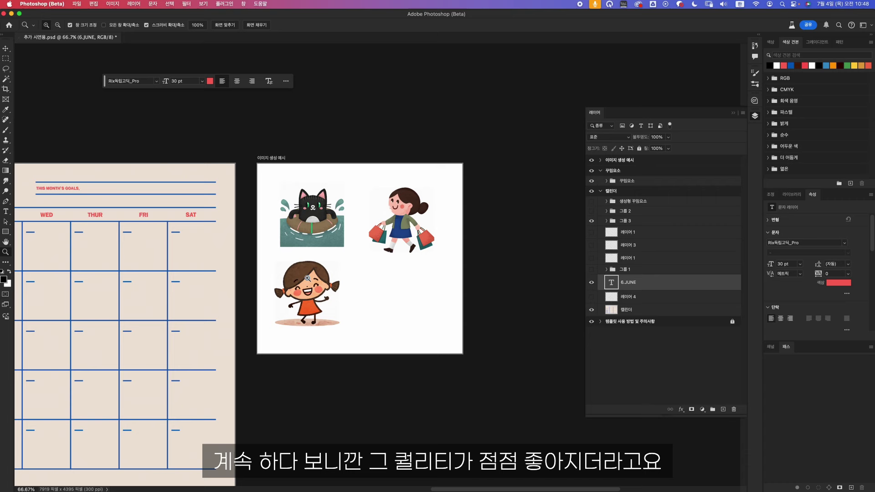
Step: Try to replace the month name in the calendar's 7.JULY title
drag(200, 340, 415, 239)
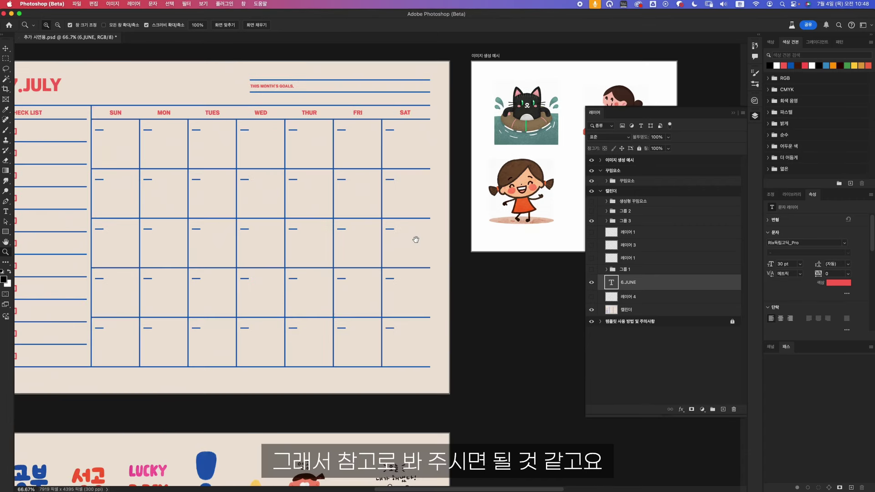
key(super+minus)
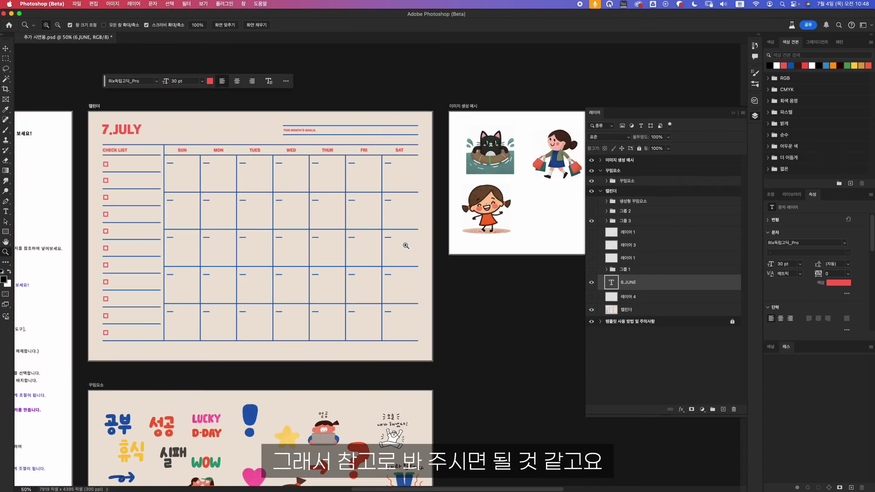
drag(342, 241, 388, 261)
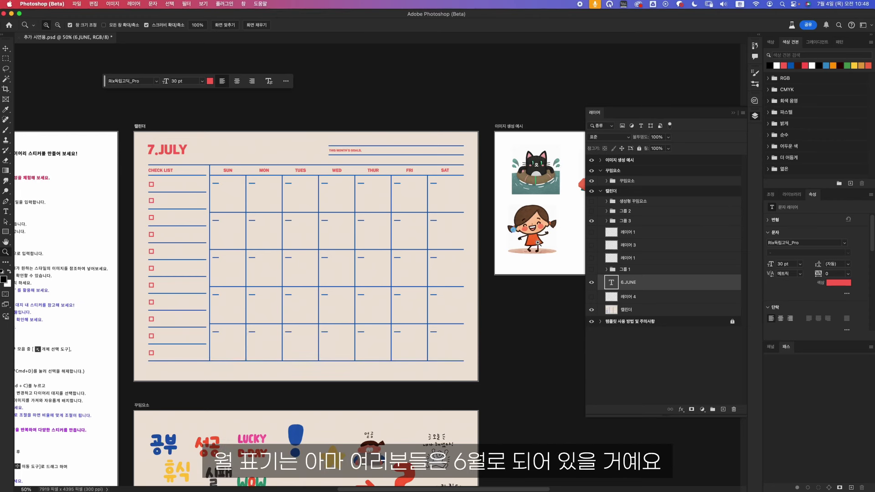
double_click(611, 283)
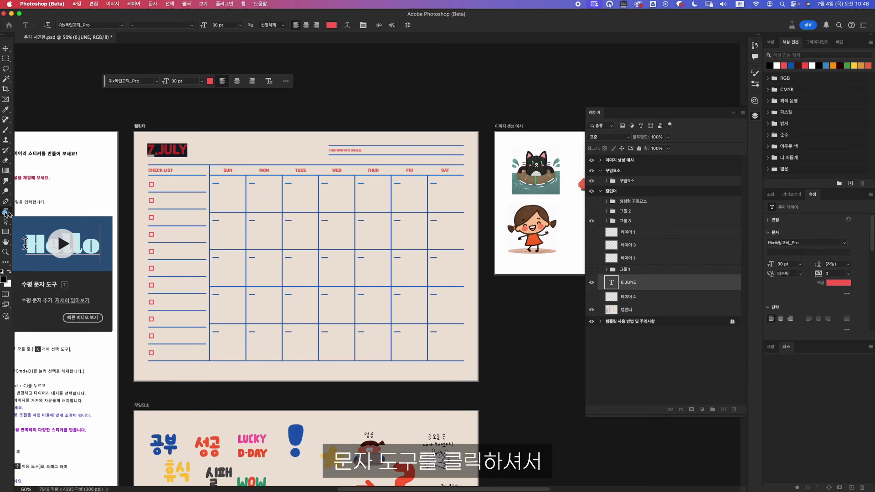
drag(159, 151, 182, 152)
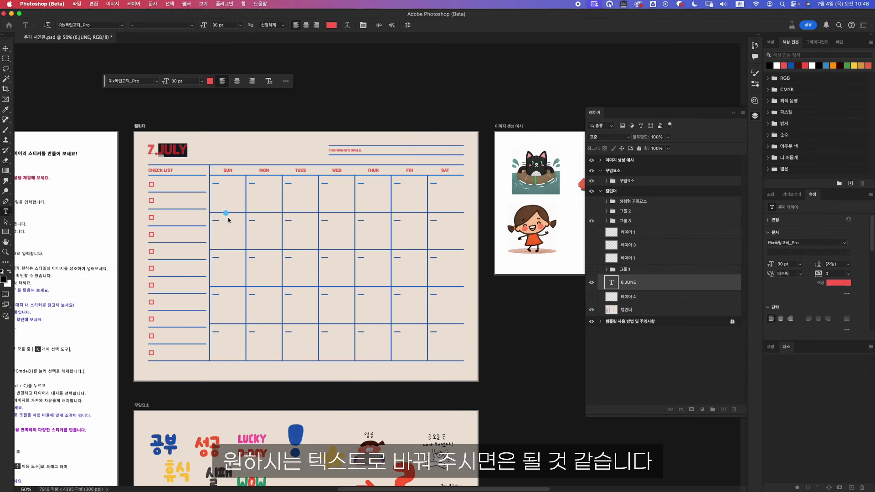
text(오르오르오르)
key(Escape)
key(z)
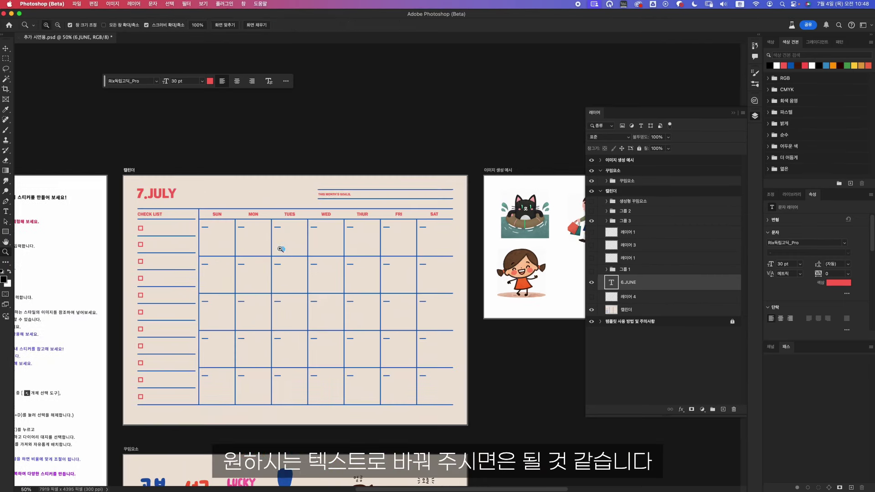
Step: Show the calendar's handwritten dates and checklist by making the upper 레이어 1 visible, and select that layer
scroll(177, 225, down, 2)
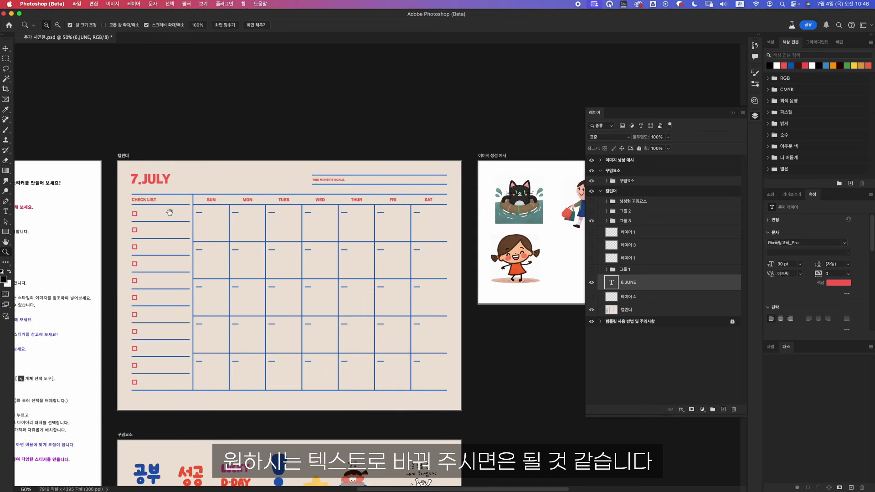
click(591, 232)
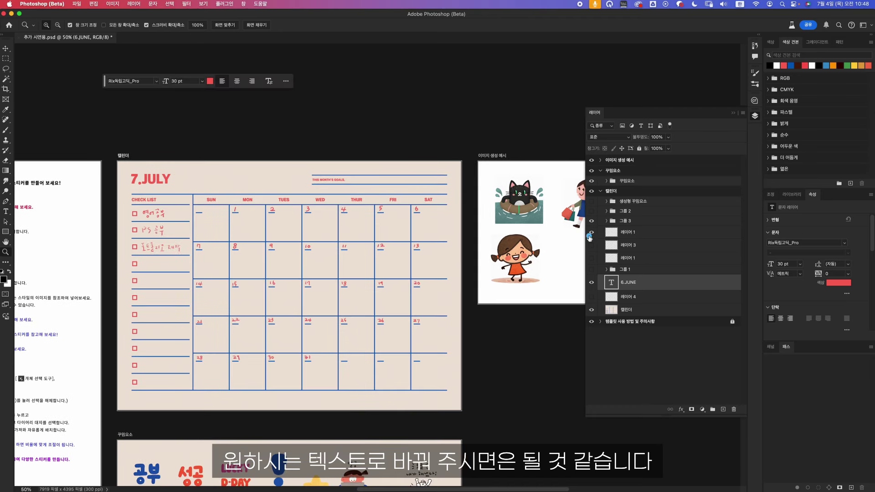
click(633, 233)
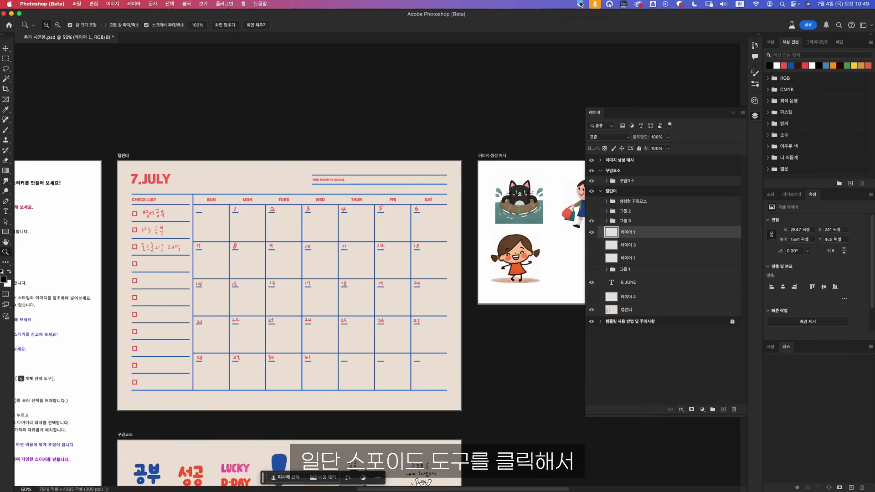
Step: Sample the red of the calendar's lettering as the foreground colour
scroll(394, 174, up, 5)
key(i)
click(209, 279)
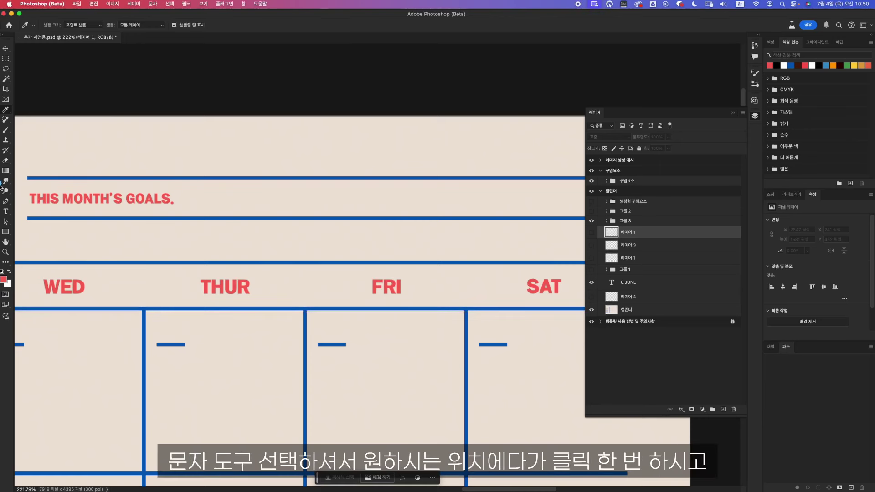
Step: Add the text "인스타그램 15건 이상 업로드" beside THIS MONTH'S GOALS in the calendar header
click(6, 211)
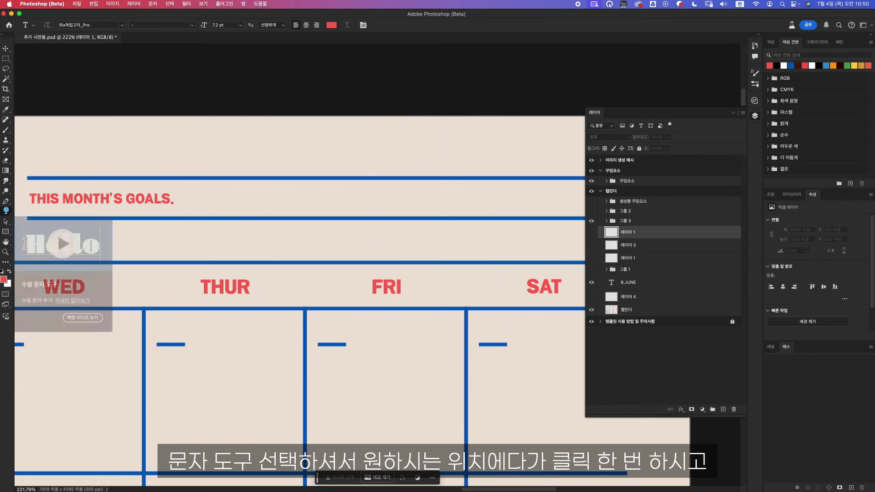
click(201, 199)
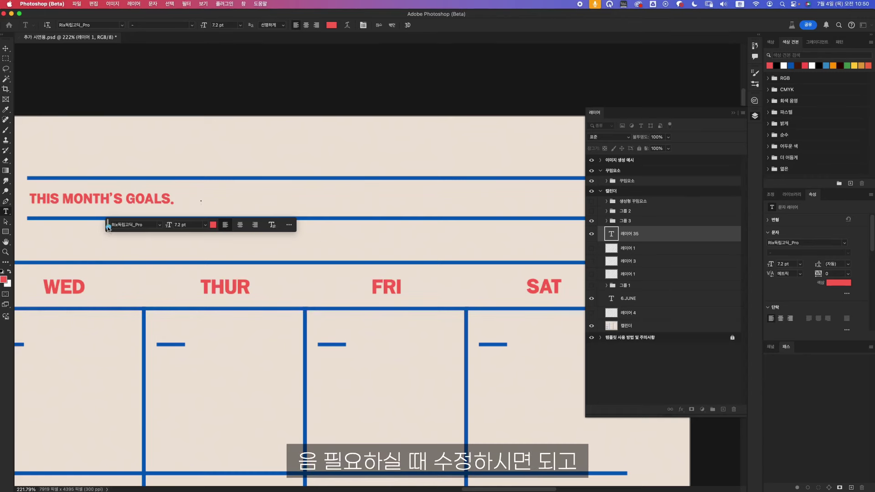
drag(107, 226, 417, 70)
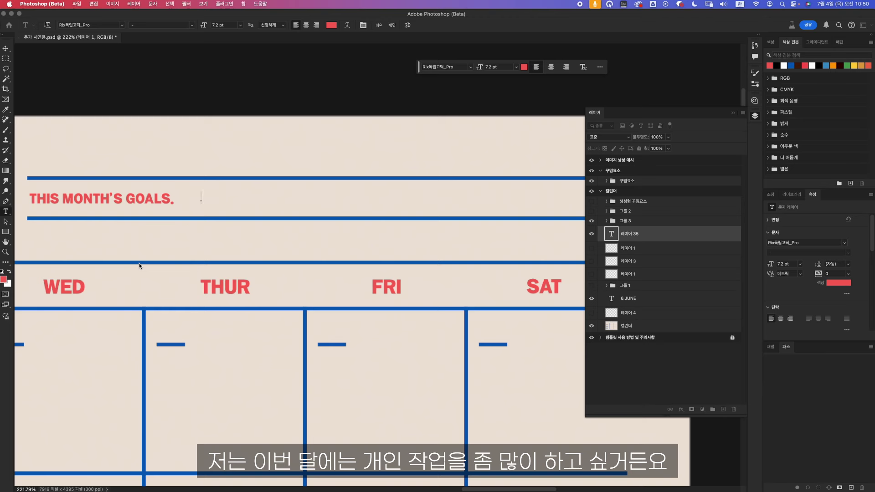
text(ㅇㅣㄴ)
key(BackSpace)
key(BackSpace)
key(BackSpace)
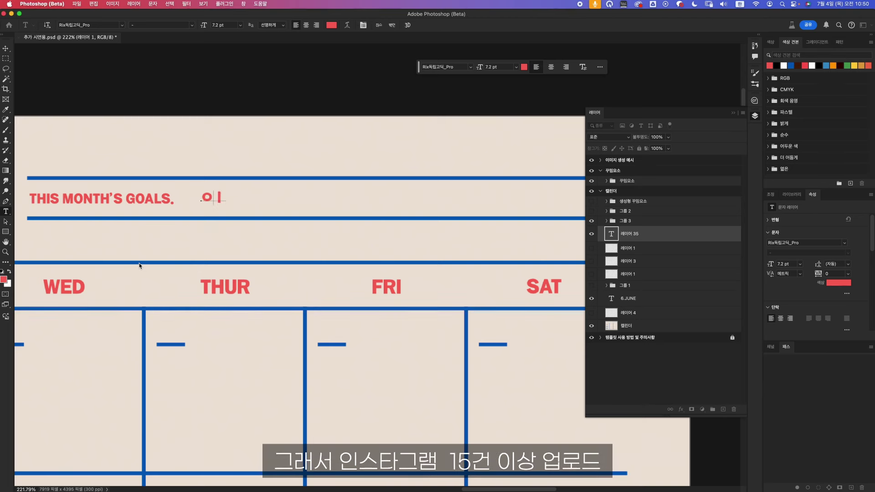
text(이ㄴ스타그램)
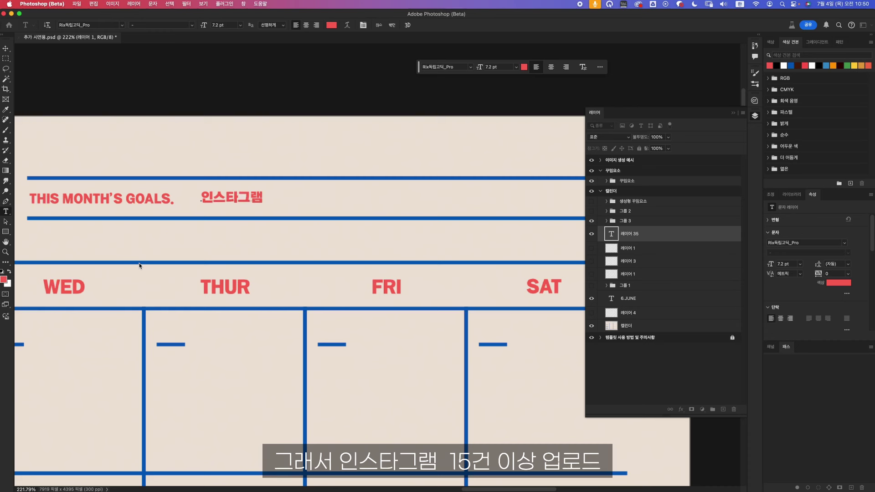
text(15건 이상 업)
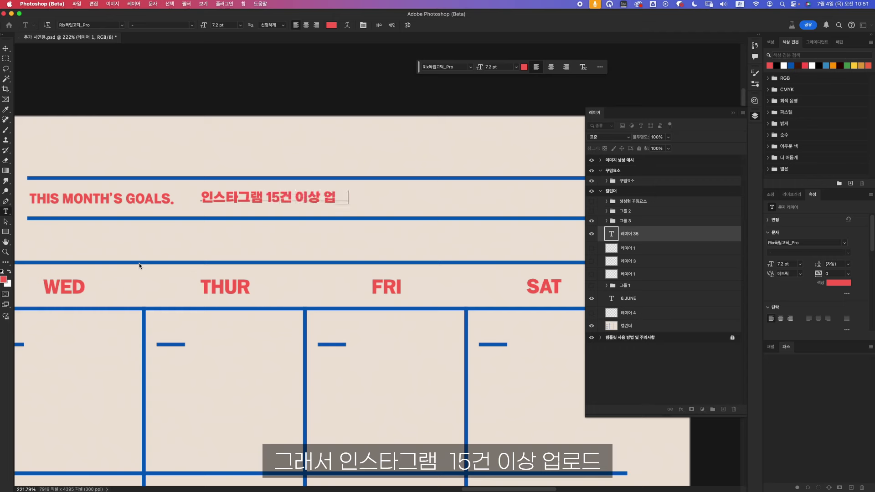
text(로드)
Step: Insert "개인 그림 작업물을 " at the start of the text beside THIS MONTH'S GOALS
click(202, 198)
text(개인 그림 )
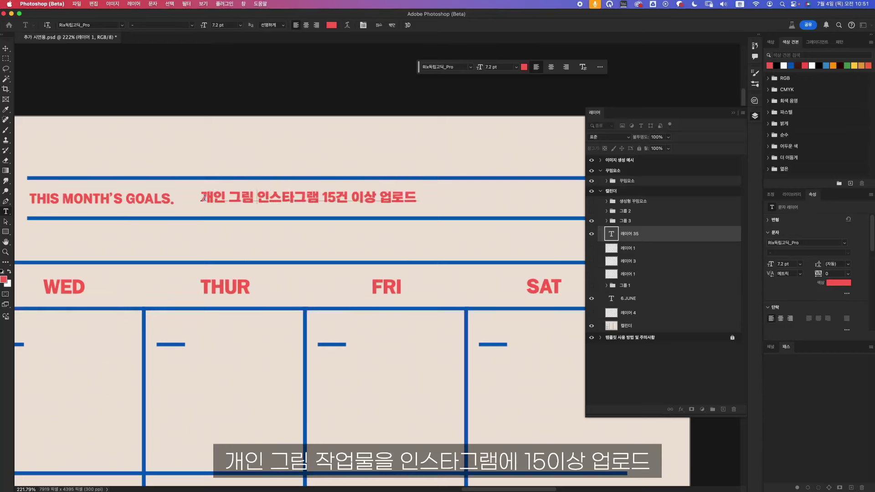
text(작업)
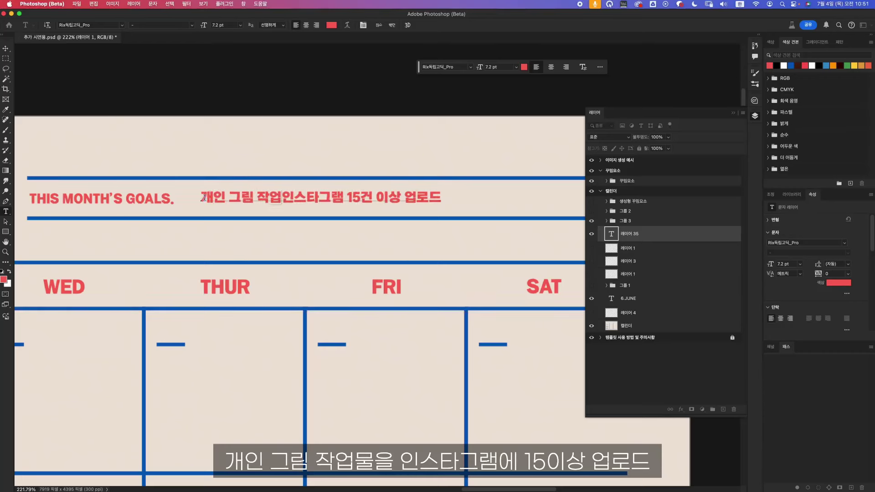
key(BackSpace)
key(BackSpace)
key(BackSpace)
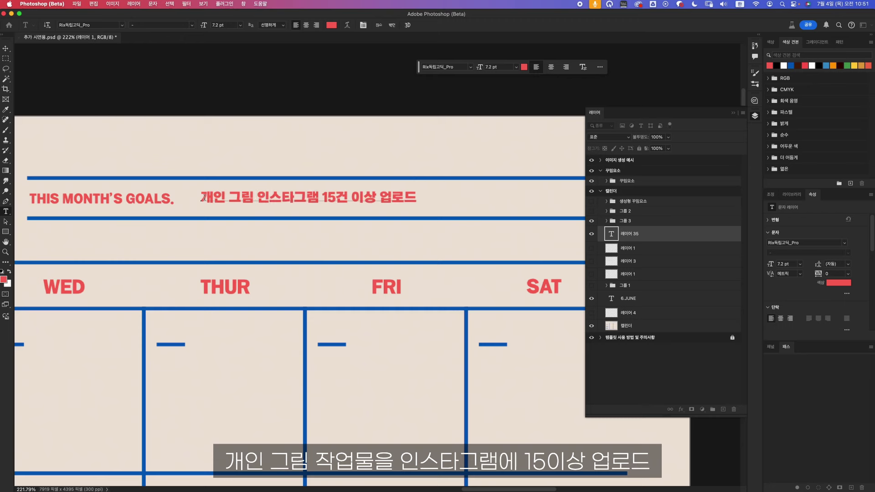
text(작업물을)
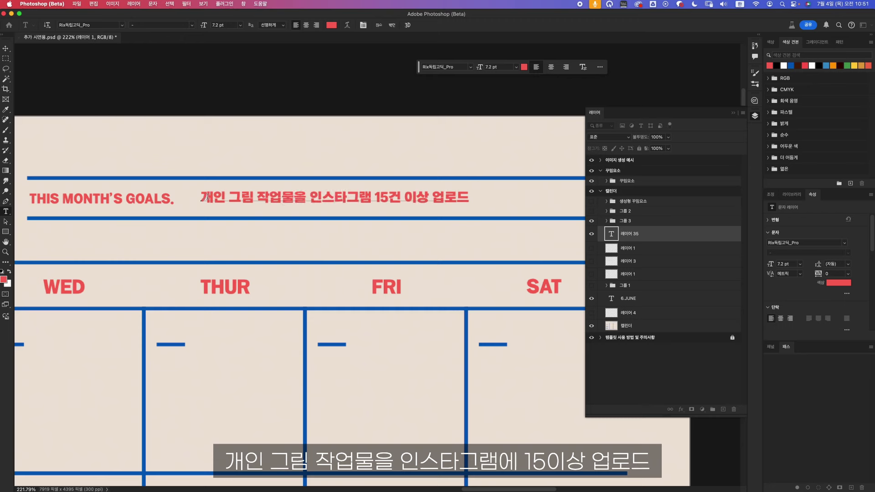
Step: Nudge the goals text slightly down between the header's blue lines and place the contextual task bar just below it
click(4, 48)
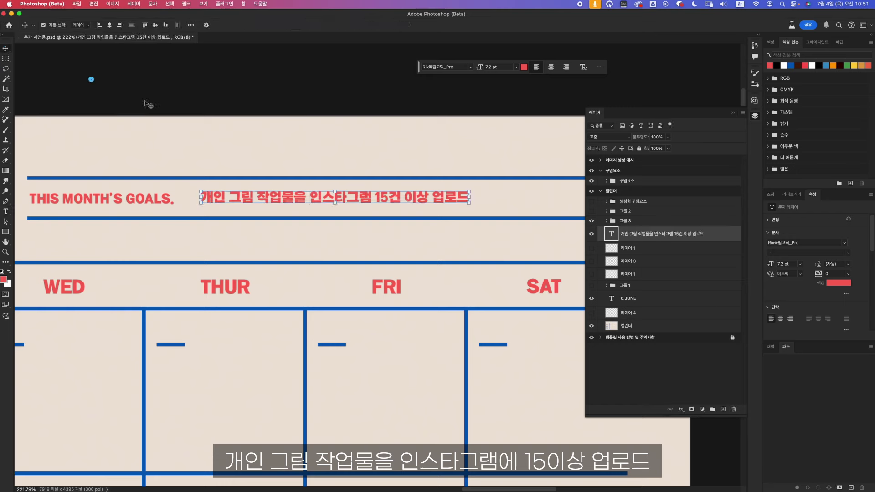
drag(338, 243, 339, 246)
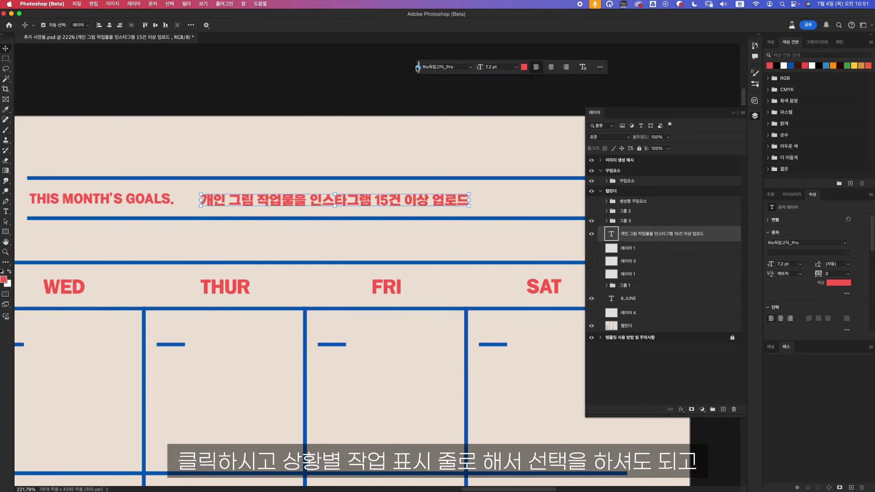
drag(418, 65, 224, 239)
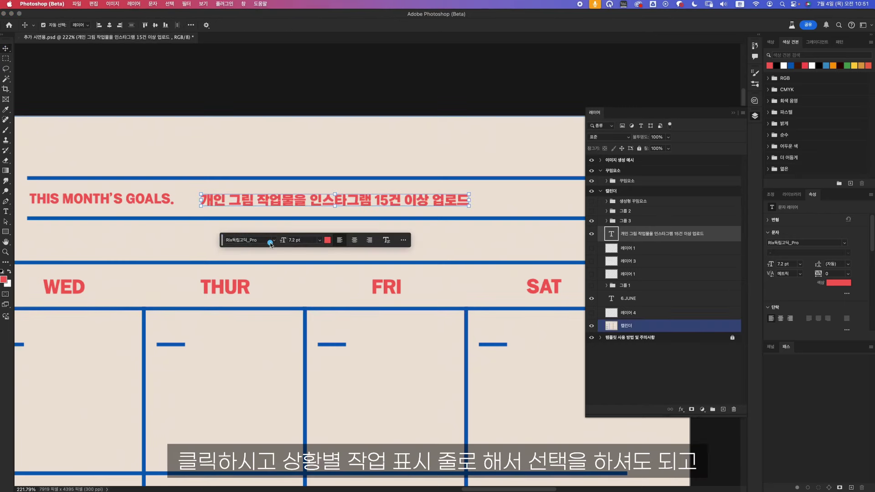
Step: Change the font of the whole goals text to the handwriting-style 210 소금쟁이 Bold
double_click(246, 208)
drag(201, 200, 472, 200)
click(121, 27)
key(Down)
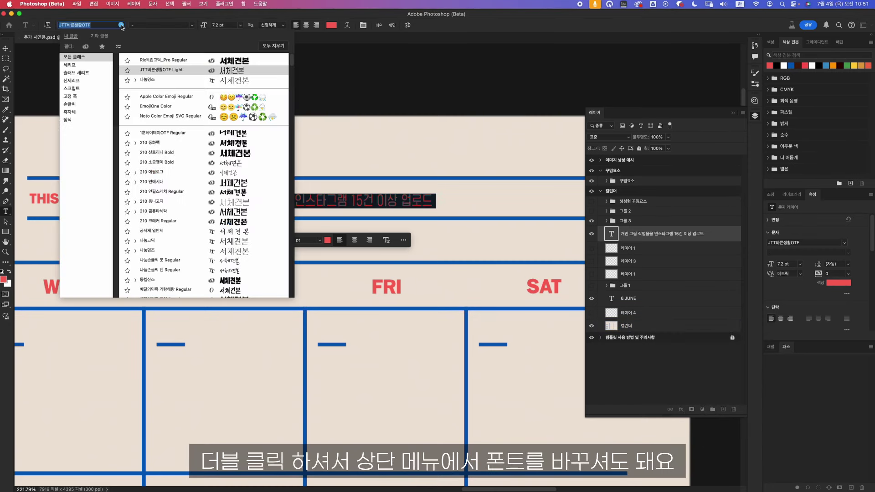
key(Down)
key(Down)
key(Down)
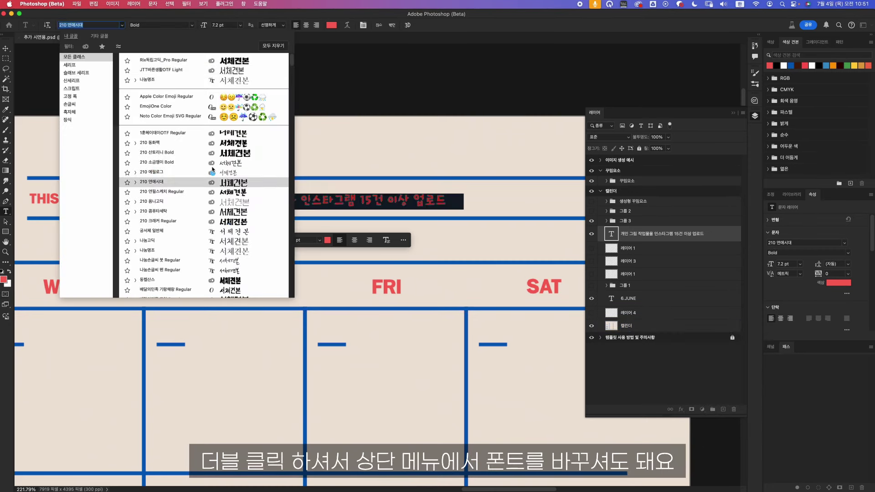
key(Up)
key(Up)
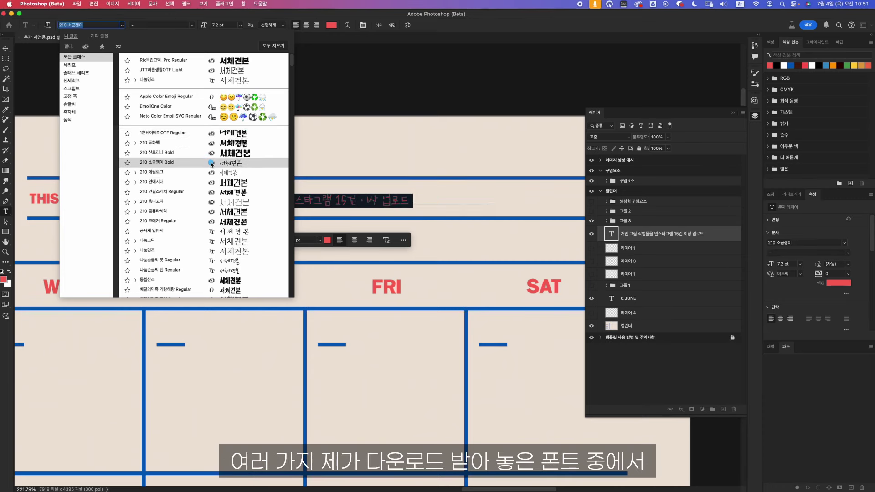
click(235, 164)
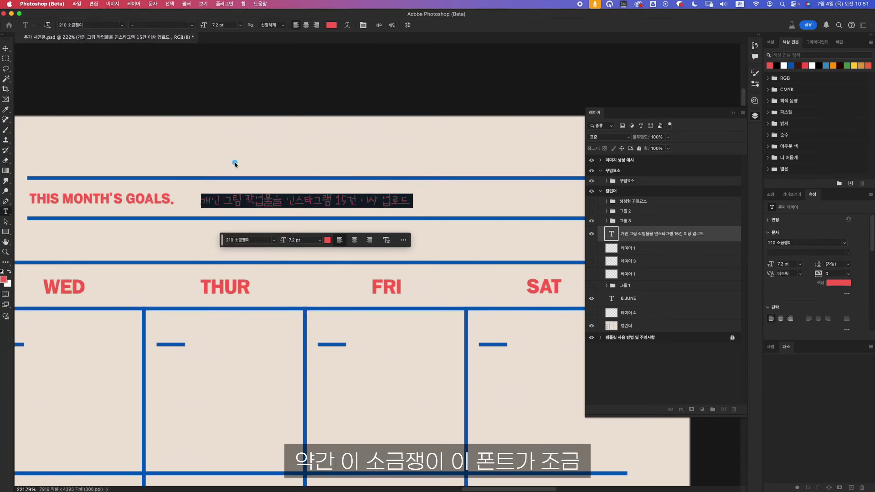
Step: Set the goals text's size to 12 pt and shift it slightly so it sits well beside THIS MONTH'S GOALS
click(239, 25)
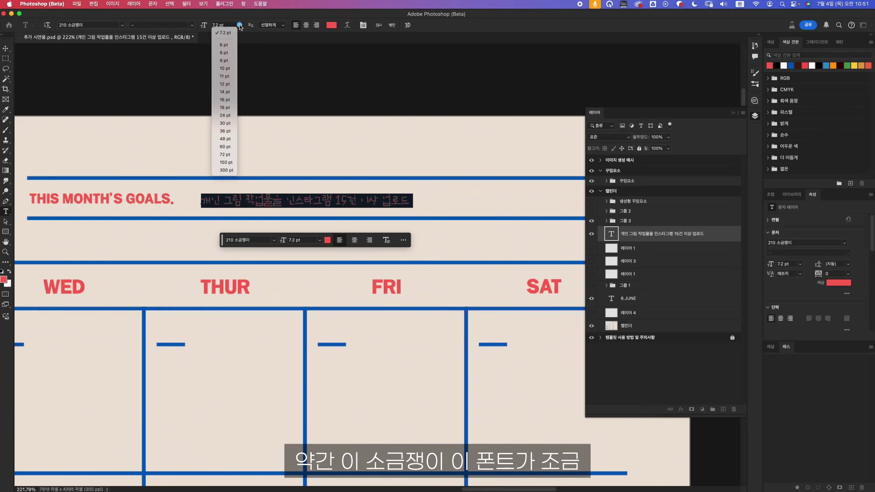
click(225, 100)
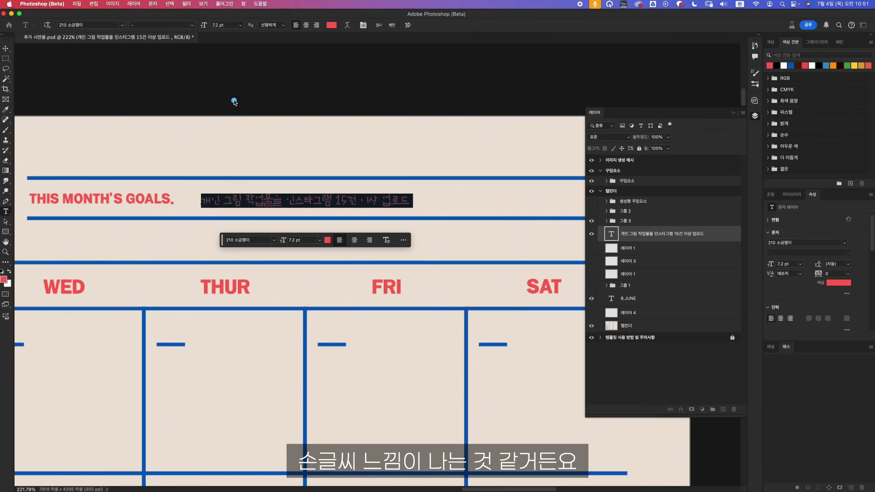
click(243, 27)
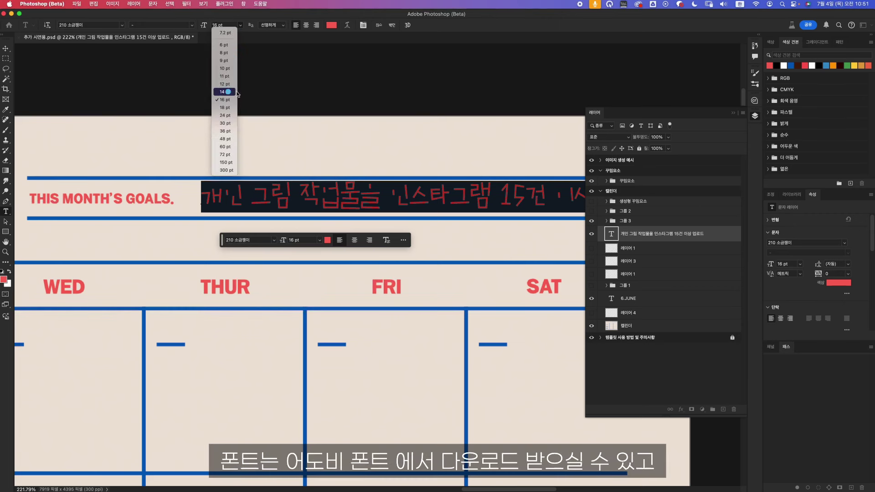
click(226, 93)
click(240, 25)
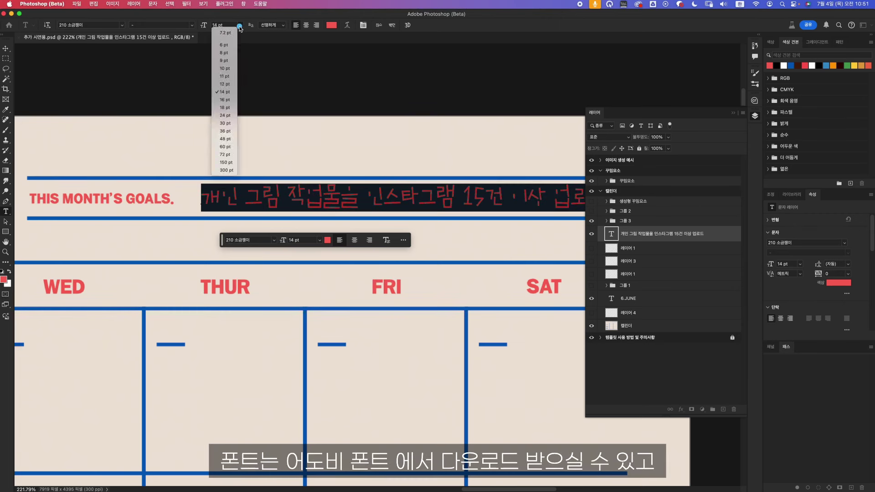
click(231, 82)
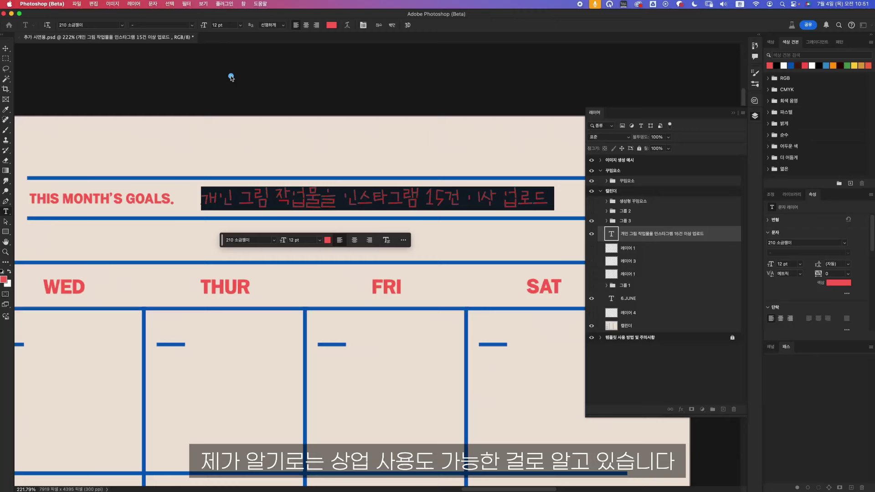
click(5, 48)
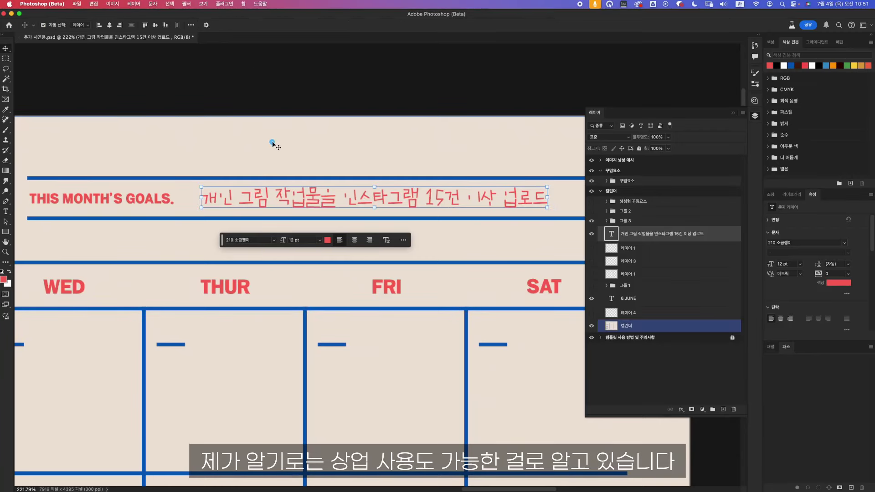
drag(305, 199, 298, 201)
Step: Add the text "1" above the short date line in the first MON cell of the calendar
scroll(150, 203, down, 5)
click(151, 203)
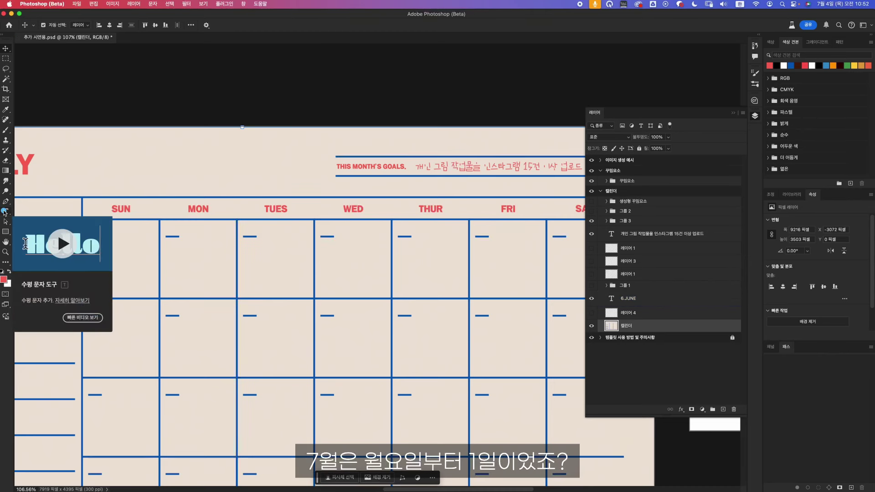
click(6, 211)
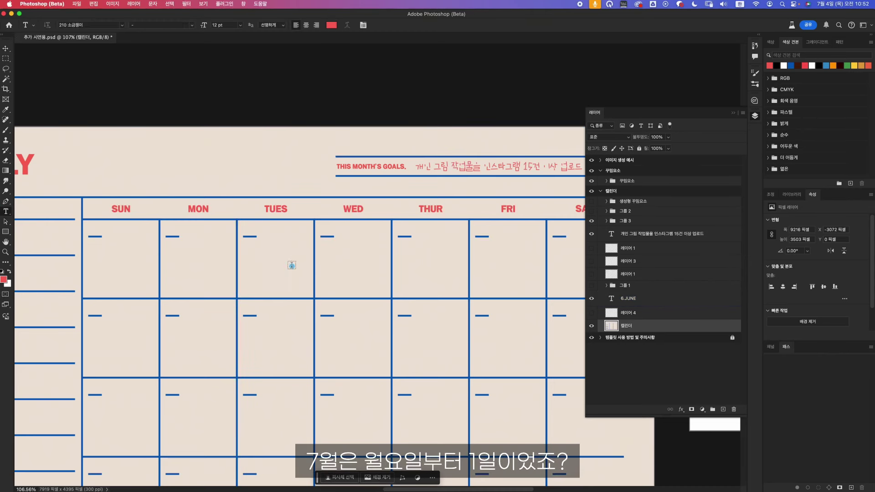
click(170, 229)
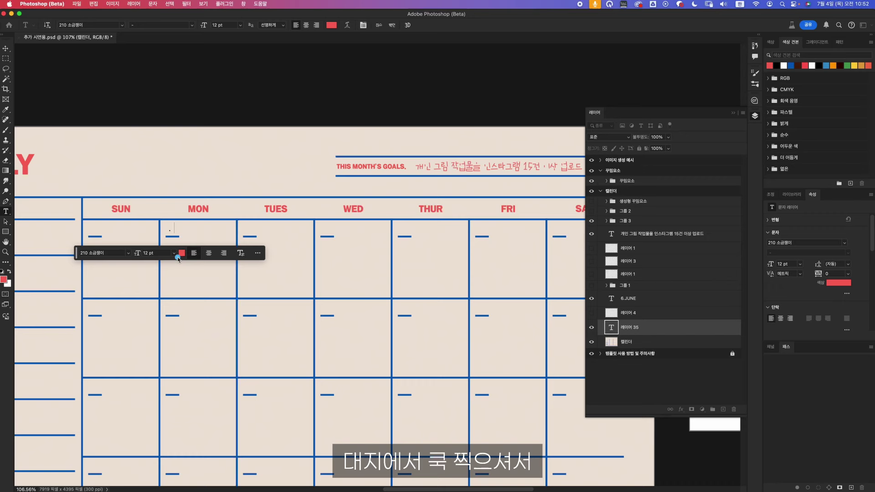
text(1)
click(6, 49)
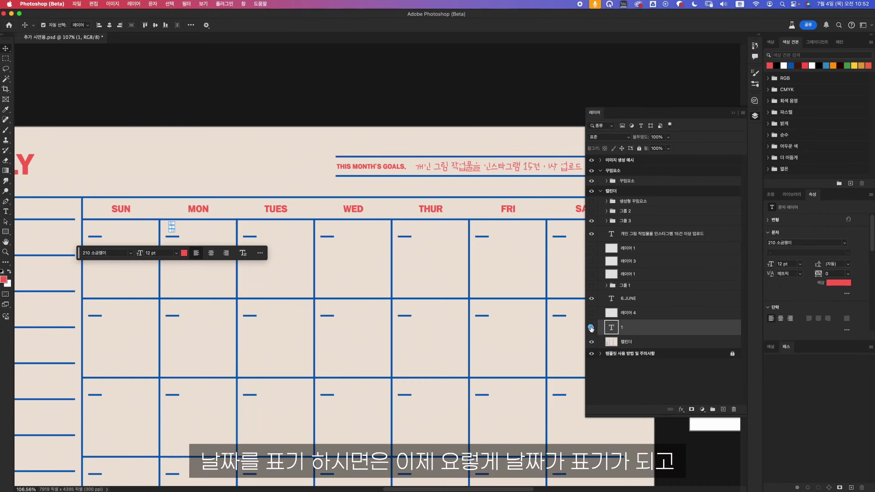
Step: Move the date number 1 so it sits centred just above the short blue line in the first MON cell
click(235, 279)
key(z)
drag(196, 231, 221, 228)
click(6, 48)
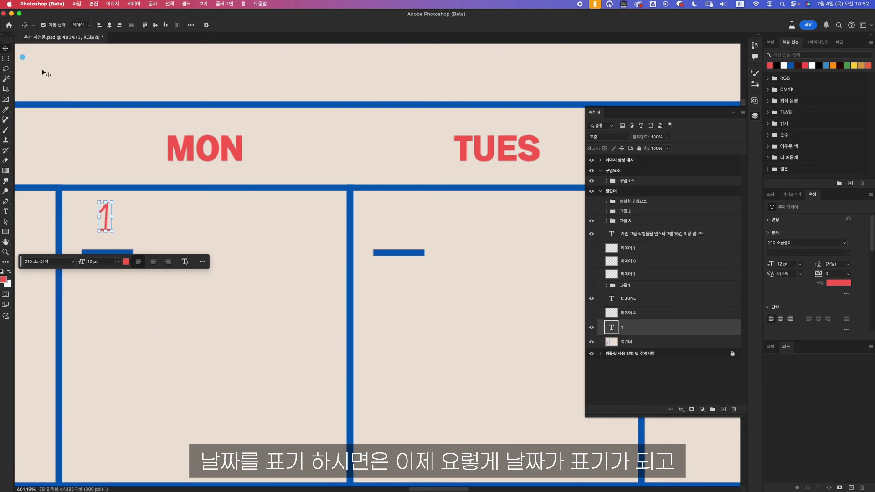
drag(107, 215, 111, 224)
Step: Duplicate the "1" text layer until there are seven identical "1" layers in the 캘린더 group
key(super+minus)
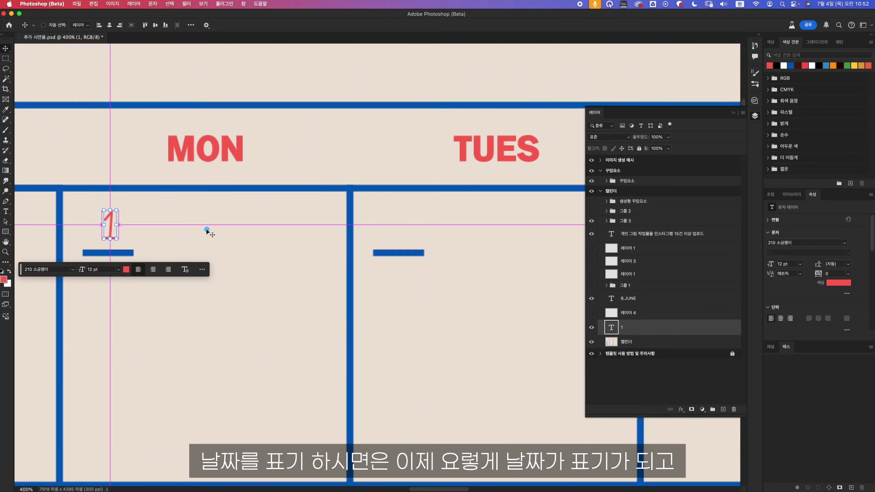
key(super+minus)
key(super+minus)
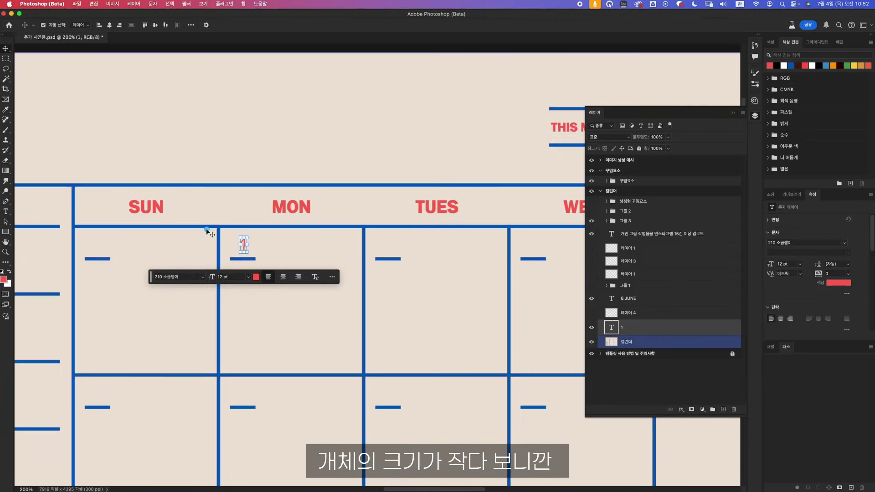
scroll(264, 226, right, 5)
scroll(264, 226, down, 2)
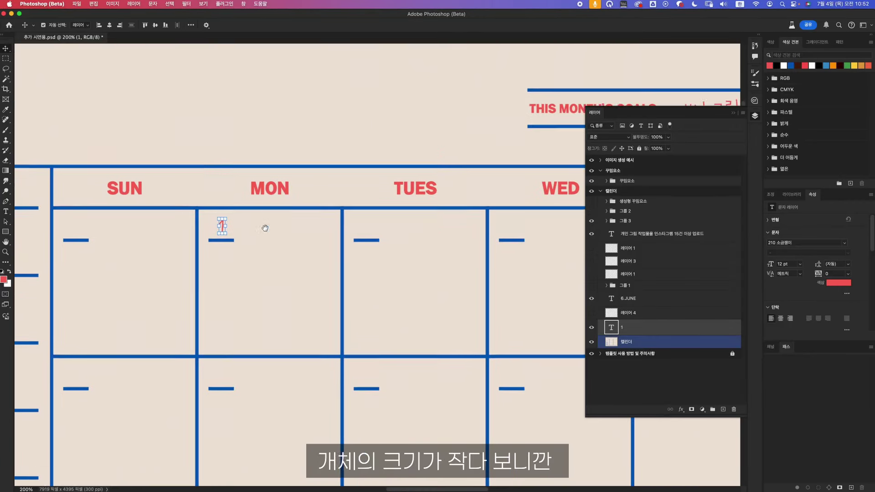
drag(612, 334, 657, 385)
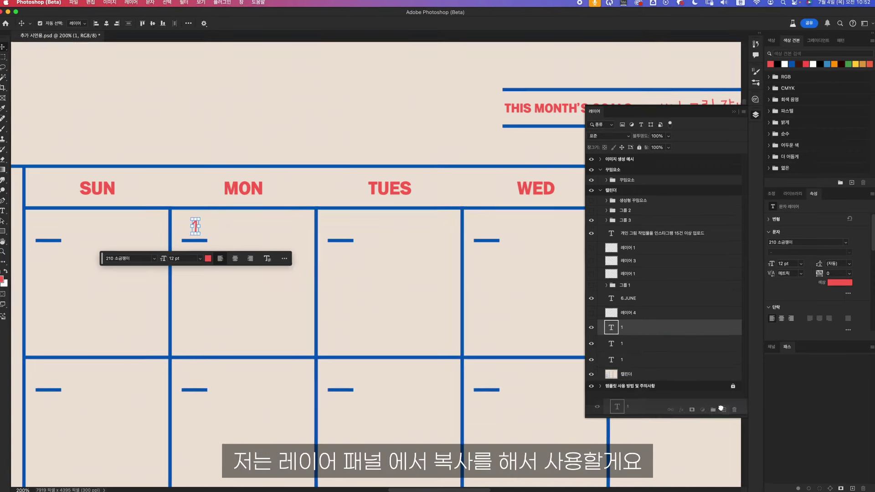
drag(634, 327, 741, 418)
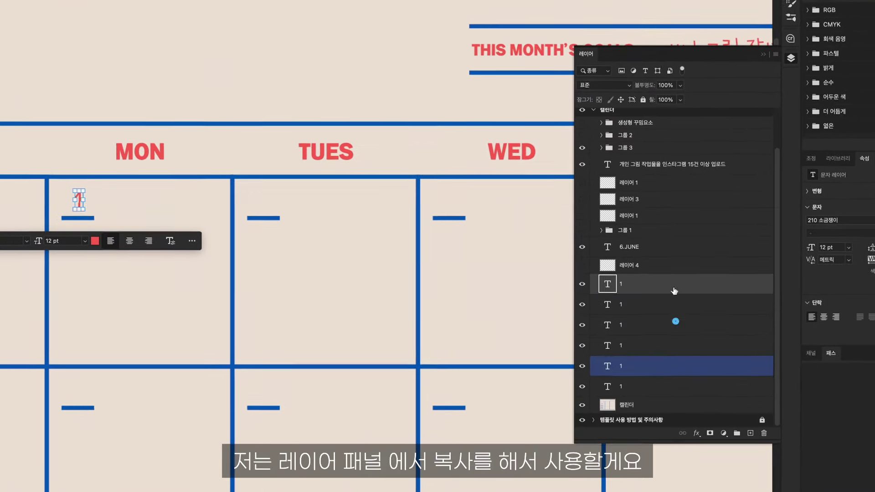
drag(674, 329, 759, 438)
Step: Select the six "1" text layers below the topmost one and lock them all
click(606, 412)
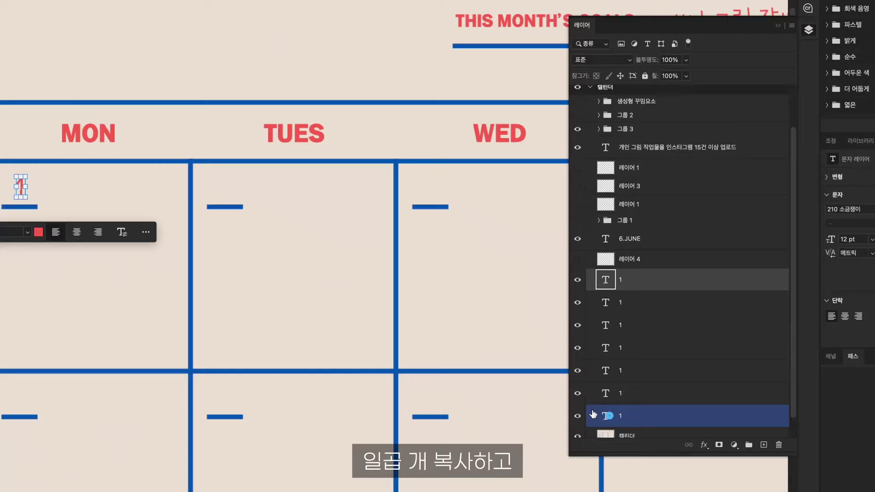
click(661, 325)
click(669, 418)
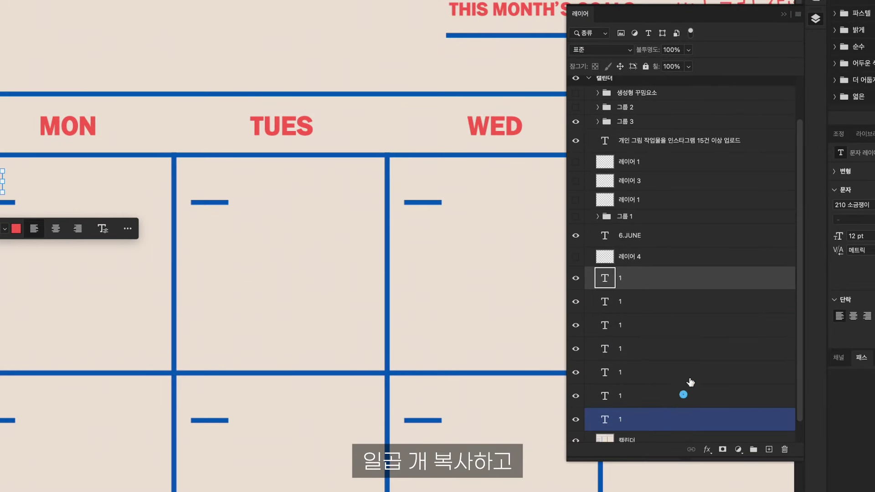
click(664, 278)
click(631, 418)
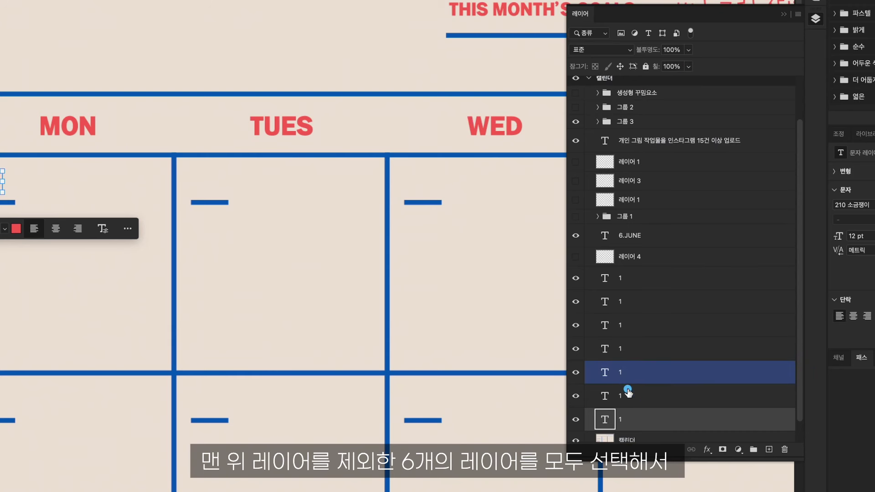
click(644, 301)
shift+click(652, 415)
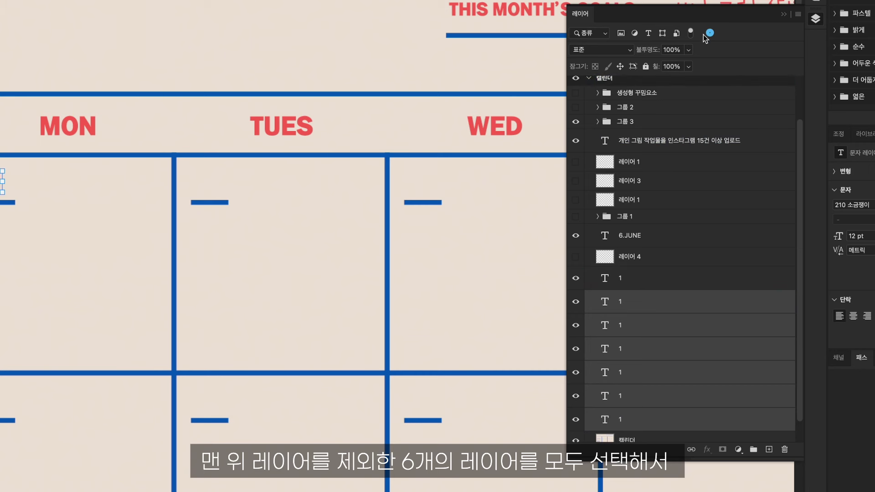
click(645, 66)
Step: Select the unlocked topmost "1" layer and move its number above the date line in the first-row SAT cell
click(676, 289)
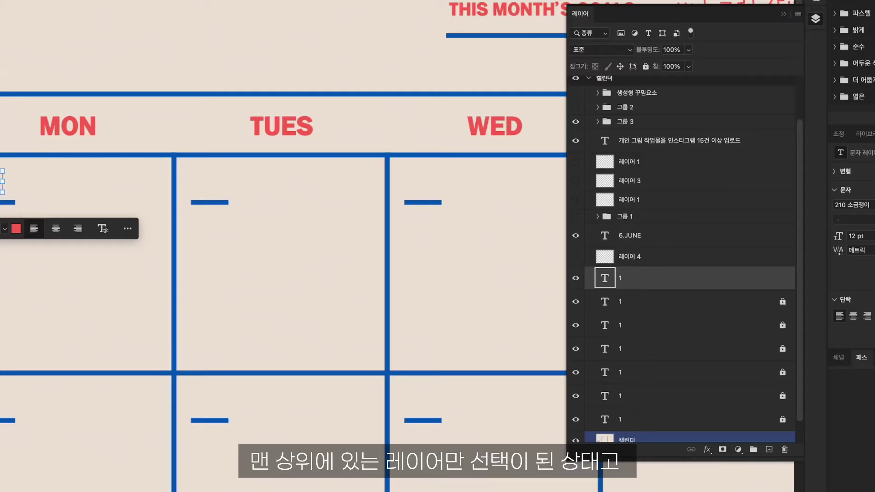
key(ctrl+minus)
drag(54, 331, 0, 322)
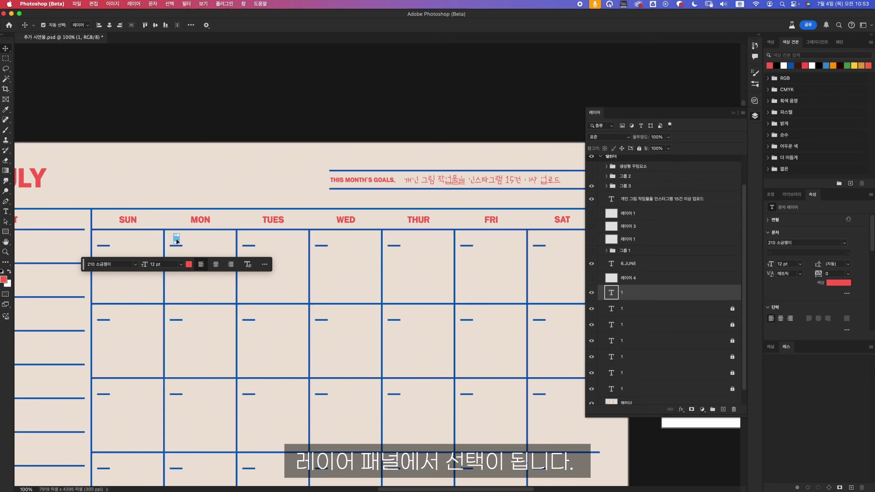
drag(177, 241, 538, 259)
scroll(248, 219, right, 3)
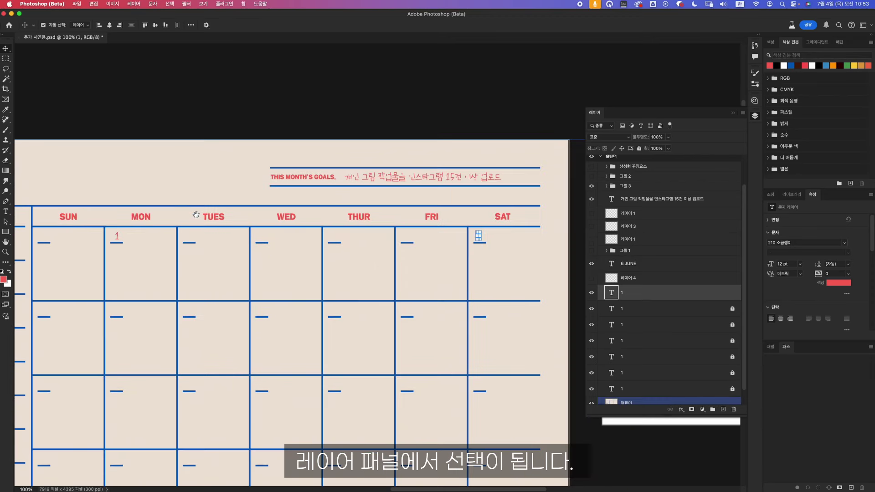
Step: Unlock the second and third "1" text layers and move their numbers above the date lines in the first-row FRI and THUR cells
click(669, 308)
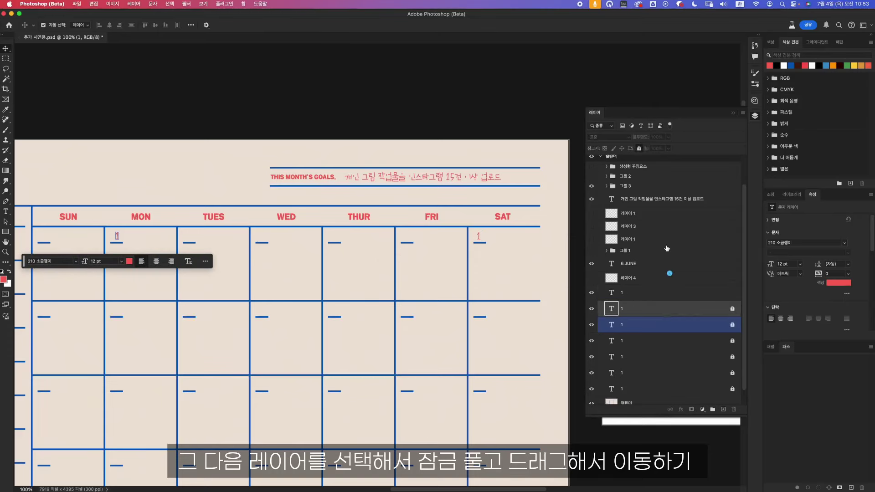
click(639, 149)
drag(118, 237, 409, 242)
click(670, 324)
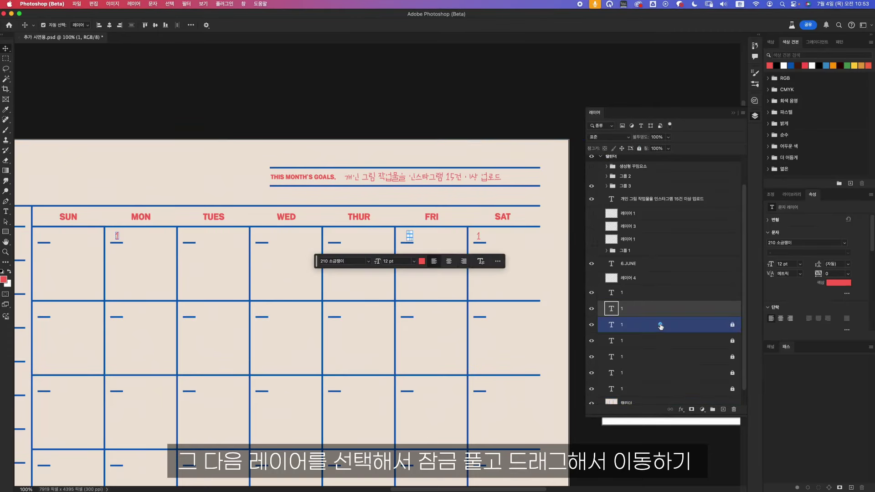
click(639, 148)
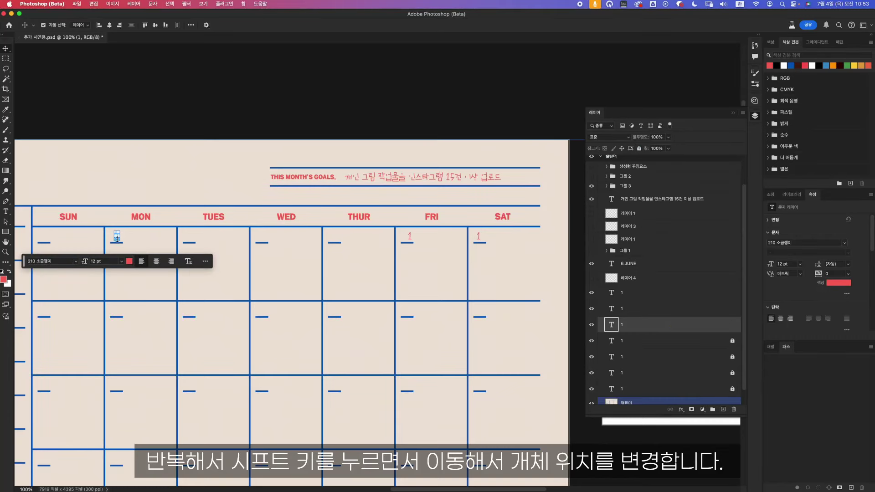
drag(117, 237, 330, 241)
Step: Unlock the fourth and fifth "1" text layers and move their numbers above the date lines in the first-row WED and TUES cells
click(670, 340)
click(639, 148)
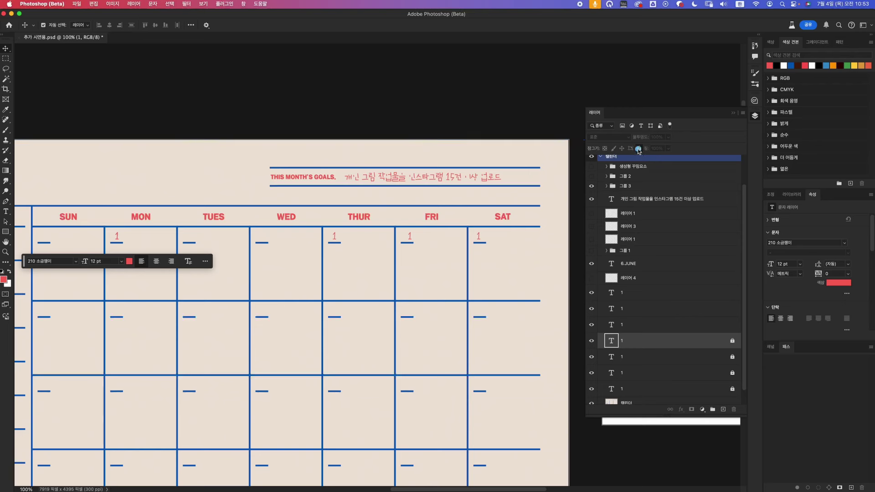
drag(117, 236, 263, 236)
click(664, 357)
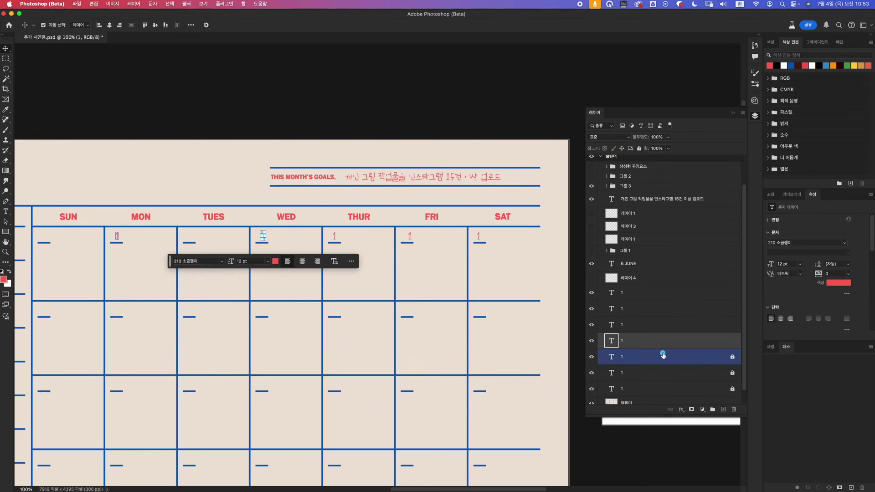
click(640, 148)
drag(117, 235, 189, 236)
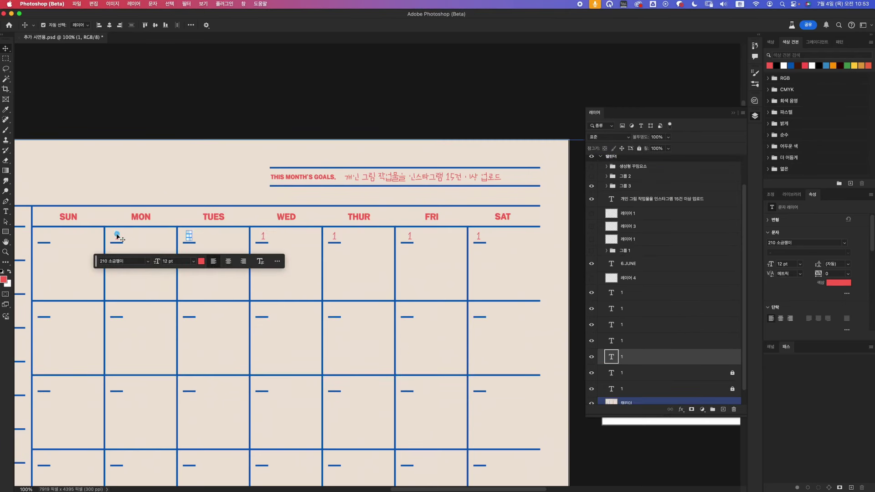
Step: Unlock the last two "1" text layers and position their numbers above the date lines in the first-row SUN and MON cells
click(669, 368)
drag(118, 233, 44, 236)
click(136, 250)
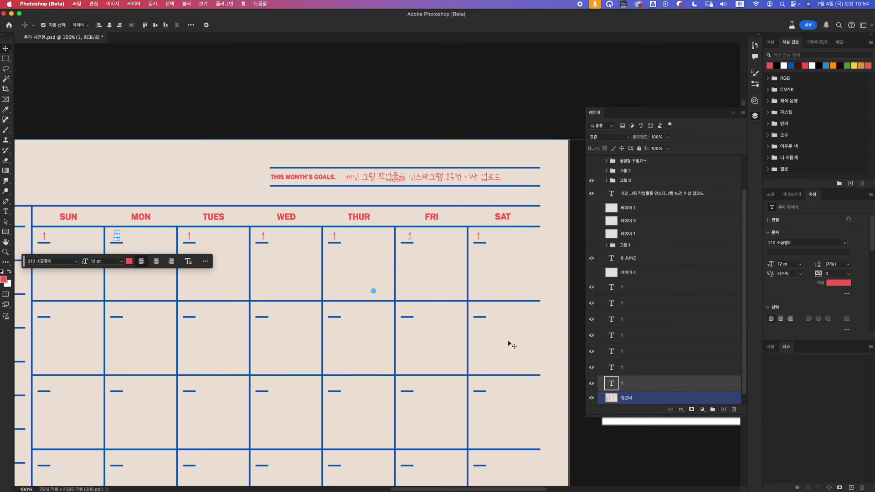
drag(117, 236, 43, 236)
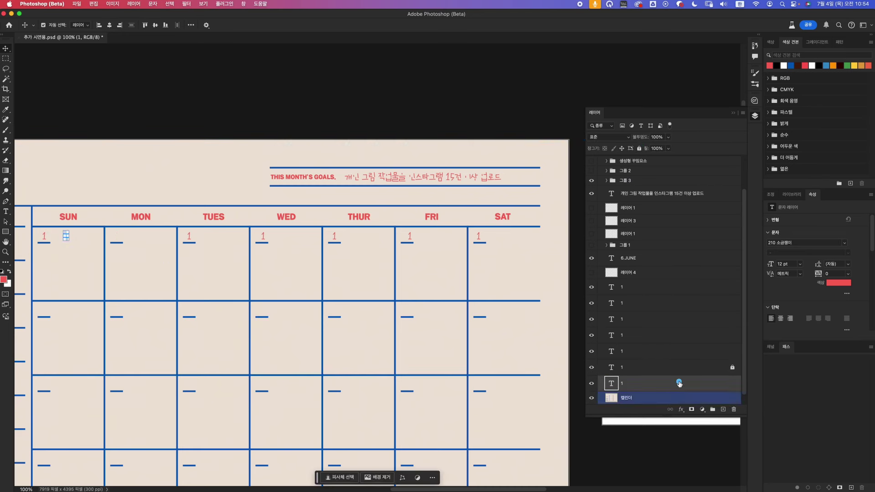
double_click(677, 383)
click(547, 176)
click(644, 367)
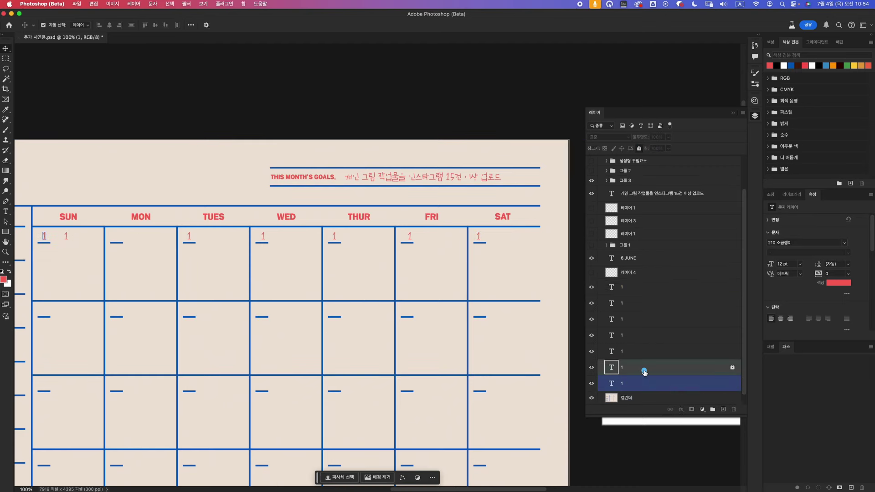
drag(65, 236, 116, 236)
Step: Select all seven "1" text layers and duplicate the row of numbers above the date lines of the second and third calendar rows
click(646, 302)
click(647, 288)
shift+click(646, 383)
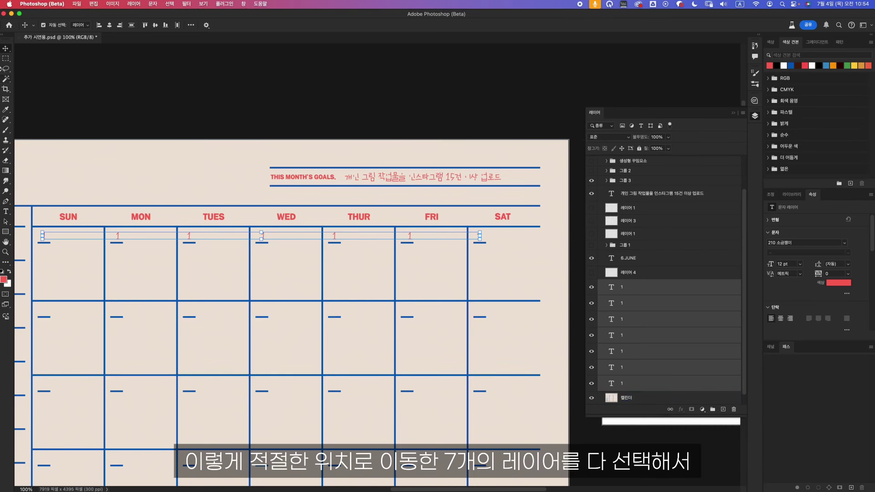
key(super+equal)
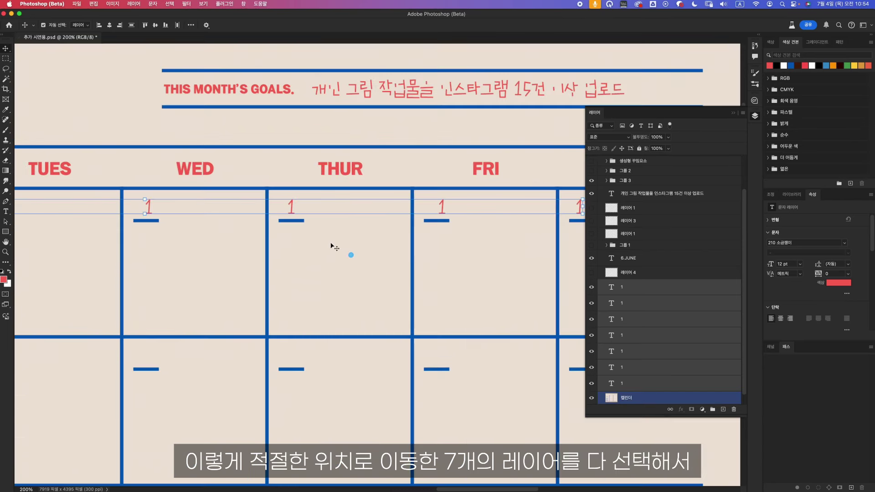
drag(291, 206, 290, 354)
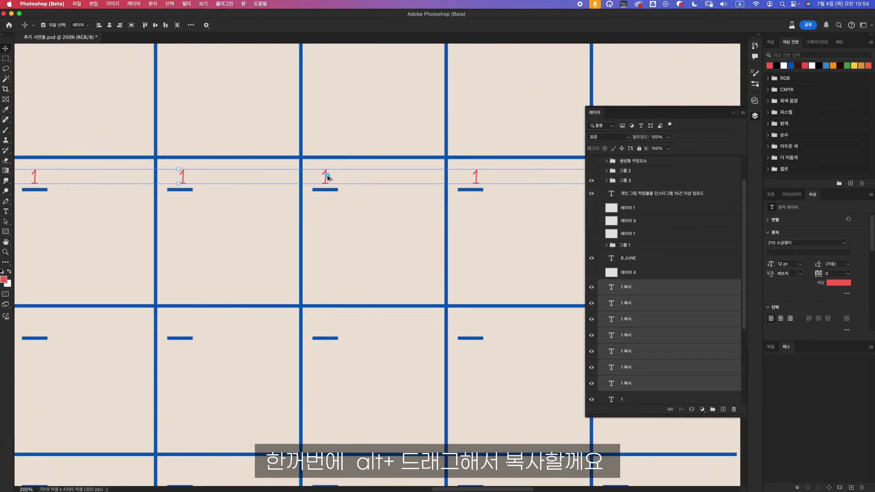
drag(327, 178, 321, 327)
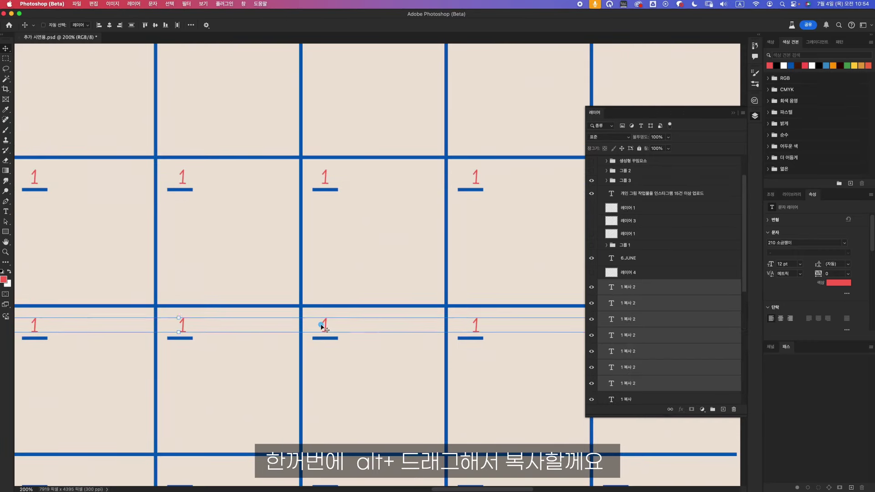
Step: Try to duplicate the third-row date numbers into the fourth calendar row and undo the attempt
key(super+minus)
key(super+minus)
key(super+minus)
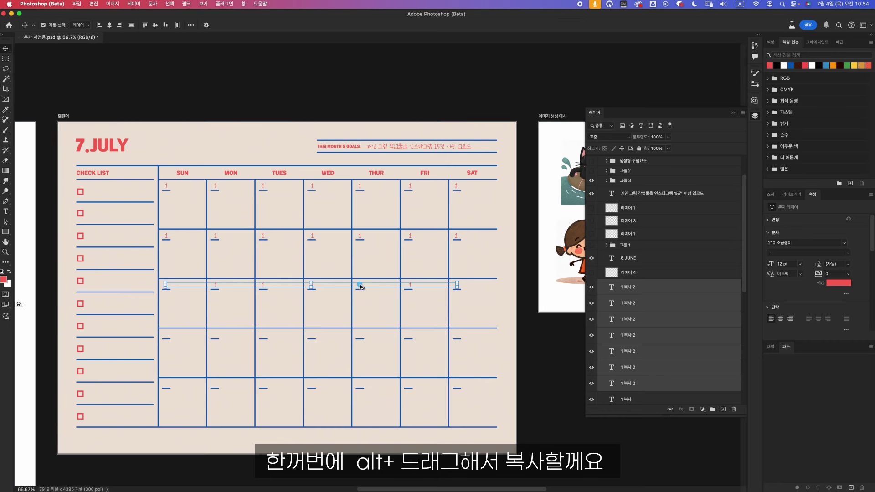
drag(356, 287, 365, 367)
key(super+z)
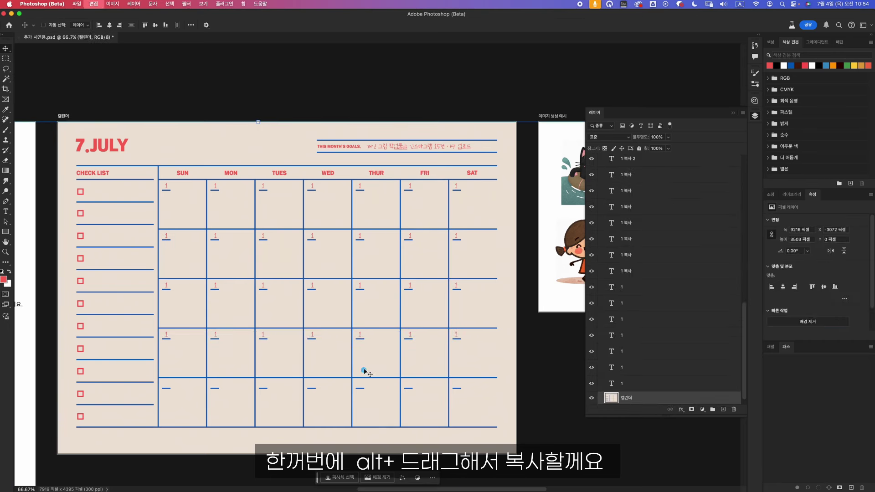
Step: Lock the 캘린더 background image layer beneath the number layers so it cannot be selected on the canvas
click(685, 354)
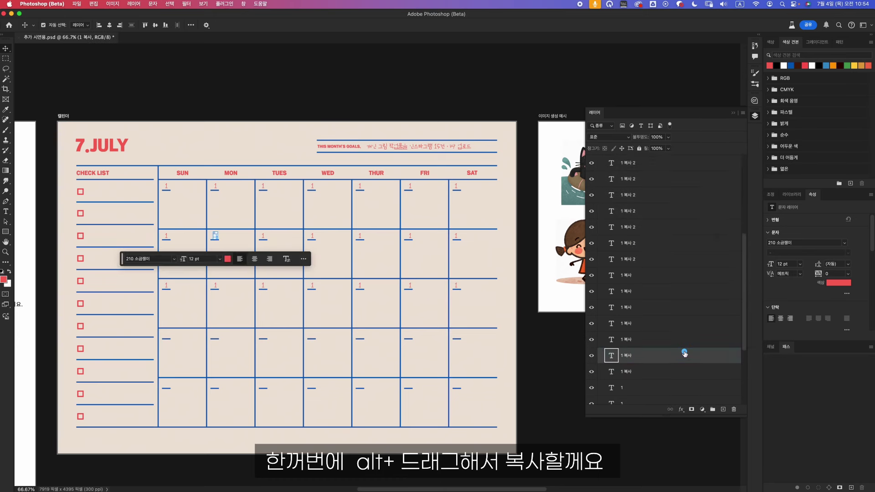
scroll(736, 354, down, 3)
click(651, 390)
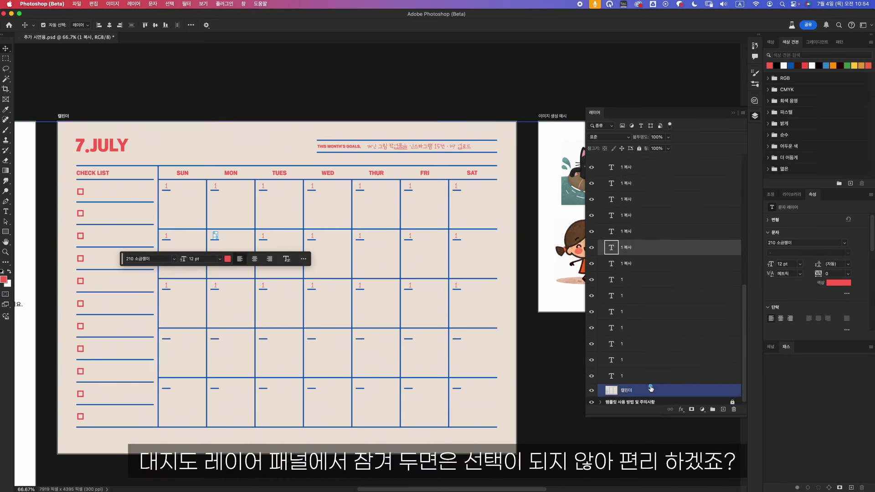
click(639, 148)
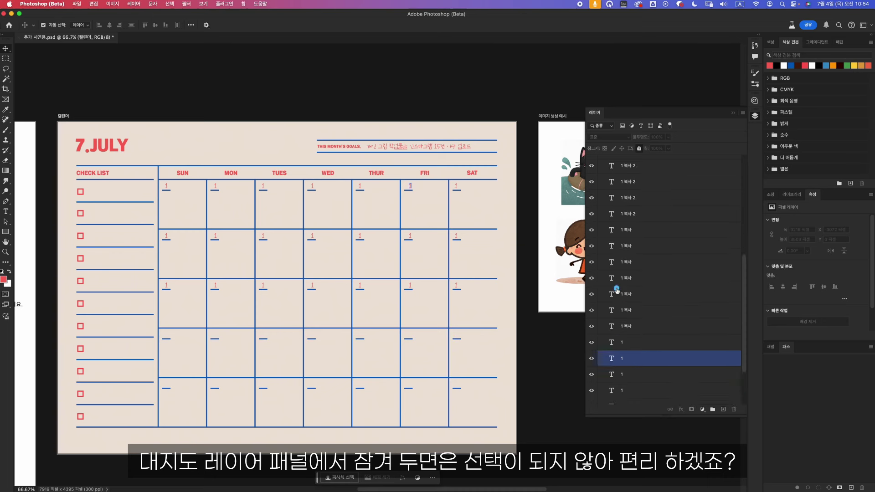
Step: Select the seven "1 복사 2" layers and duplicate their numbers above the date lines of the fourth and fifth calendar rows
scroll(661, 319, up, 3)
click(653, 269)
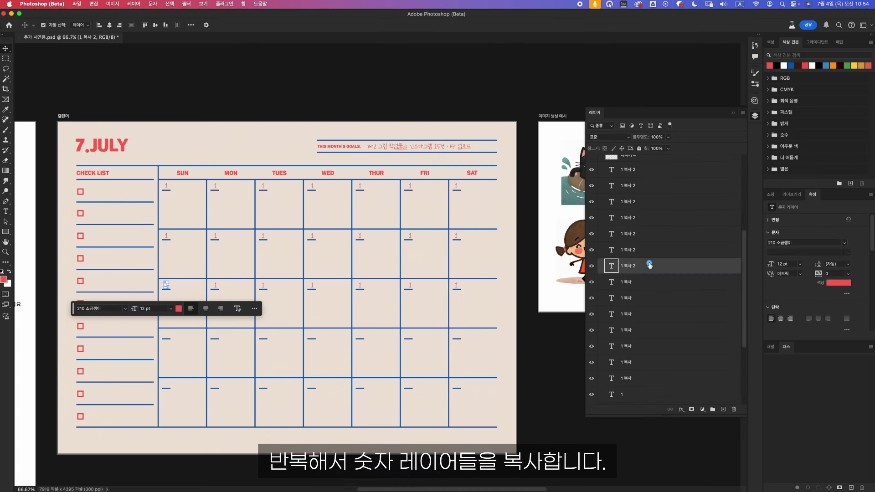
shift+click(627, 175)
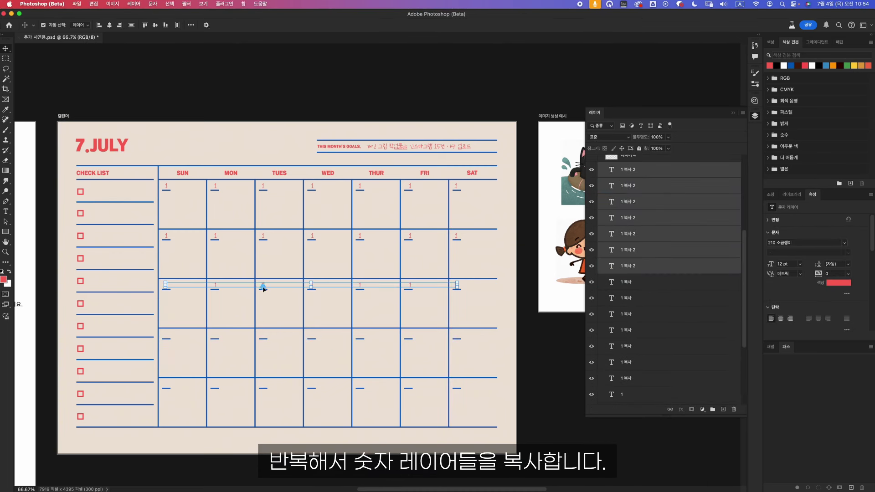
drag(263, 288, 262, 385)
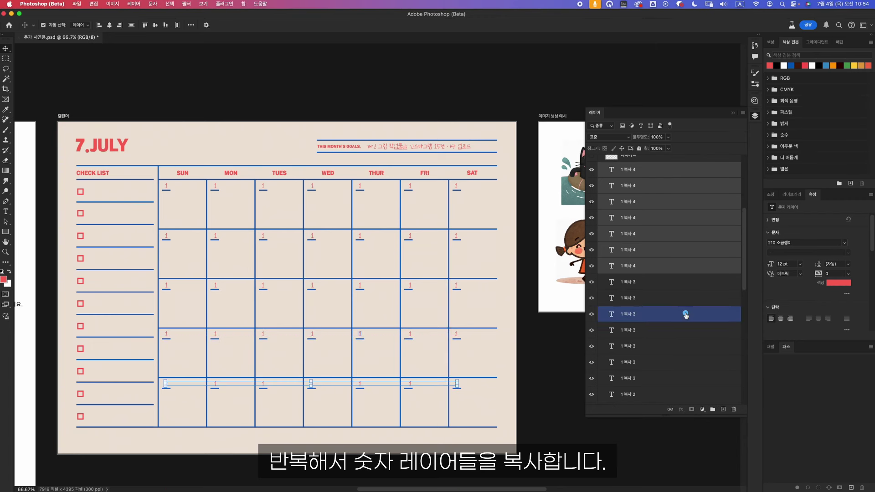
Step: Find the text layer of the first-row SUN number and delete it so that cell is empty
click(693, 331)
scroll(712, 341, down, 10)
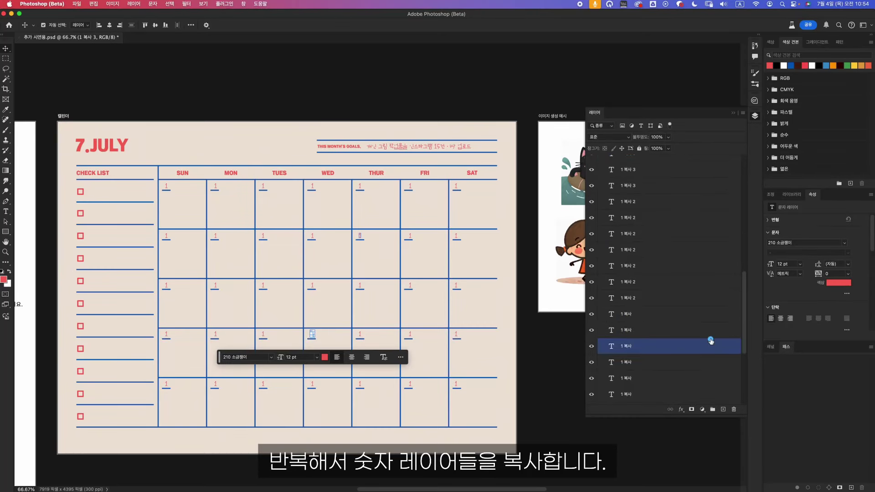
click(644, 384)
click(640, 372)
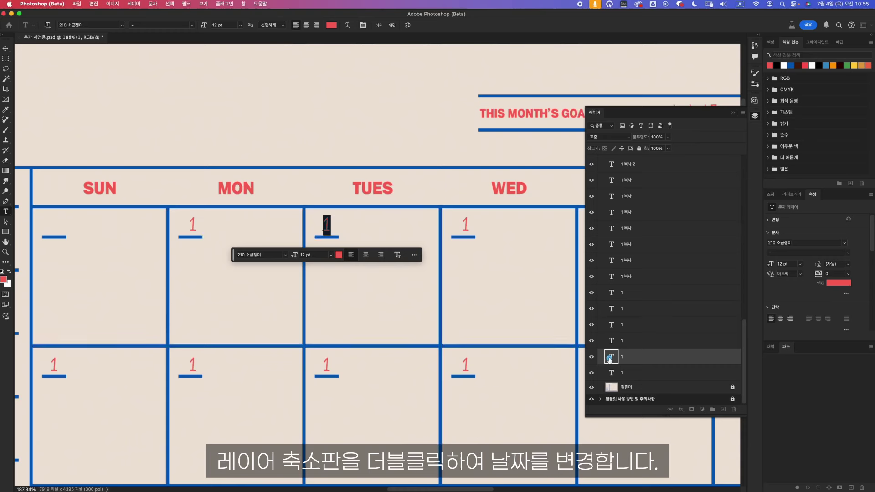
Step: Change the first-row TUES and WED date numbers to 2 and 3
text(2)
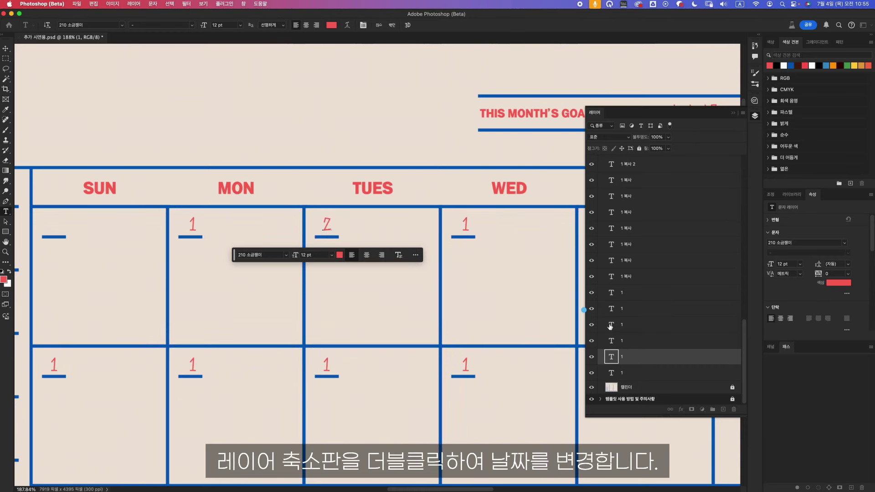
double_click(611, 341)
text(3)
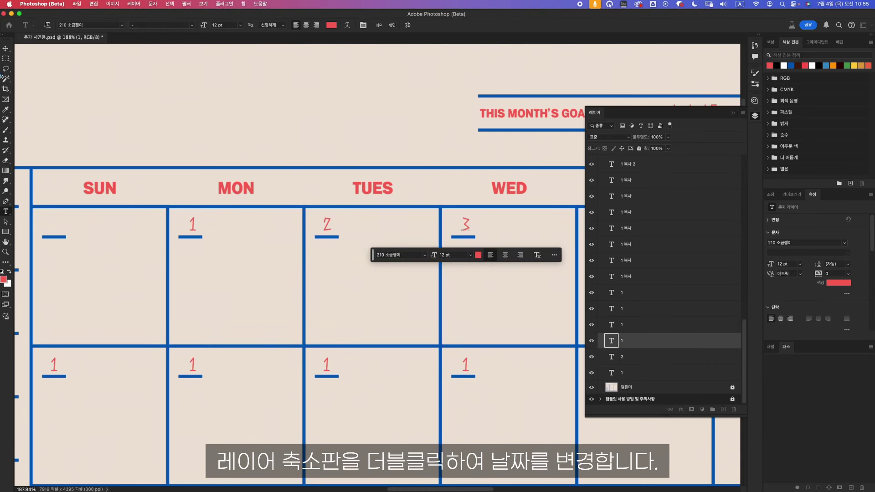
click(6, 49)
Step: Change the first-row THUR, FRI and SAT date numbers to 4, 5 and 6
drag(479, 163, 196, 157)
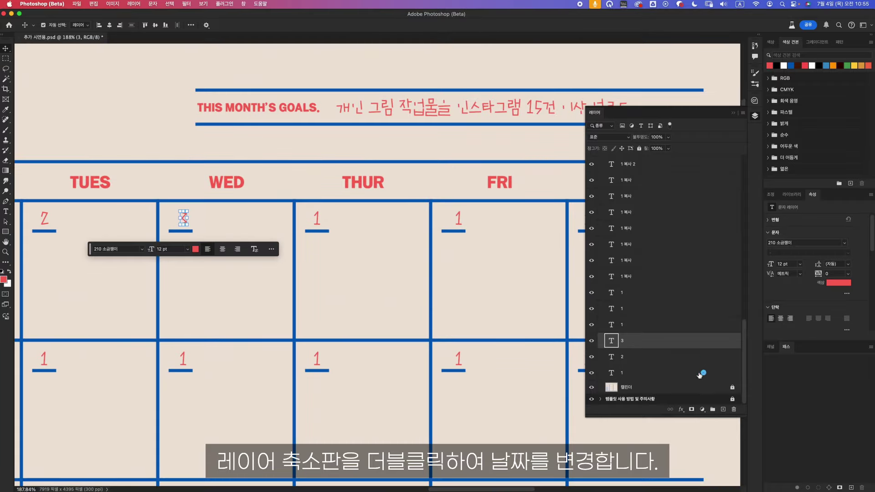
double_click(611, 324)
text(4)
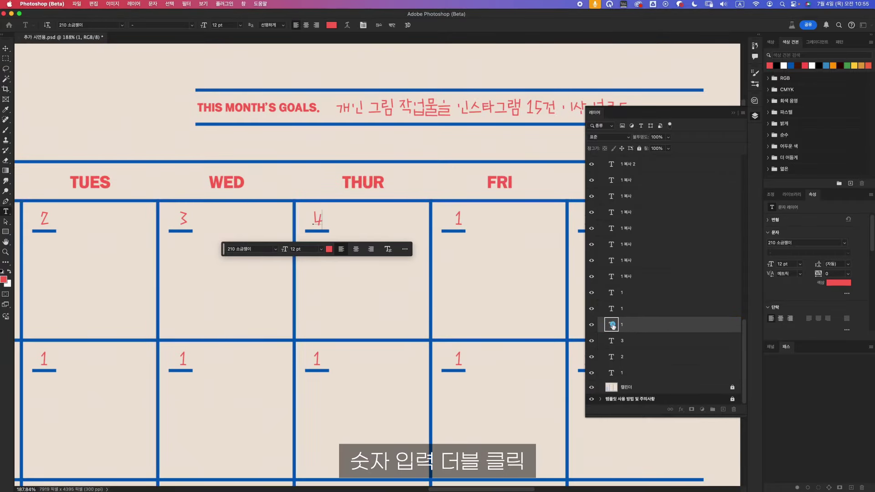
double_click(610, 308)
text(5)
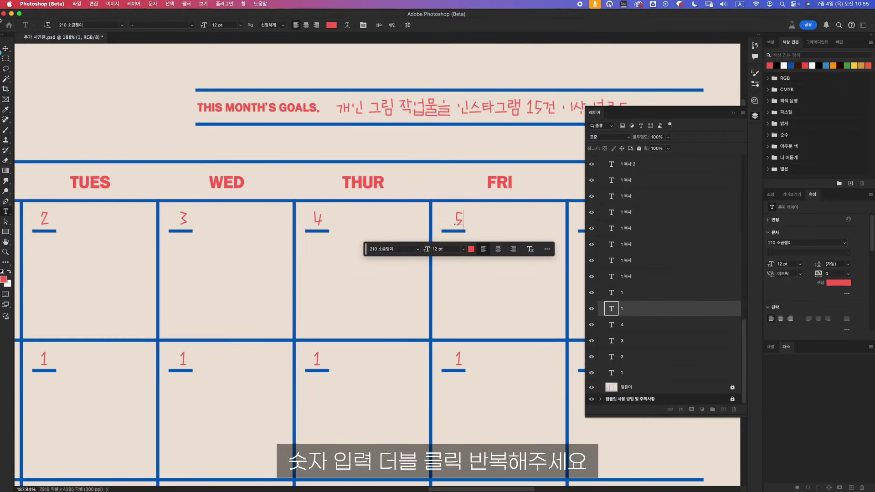
key(ctrl+Return)
key(z)
drag(400, 186, 380, 194)
double_click(612, 292)
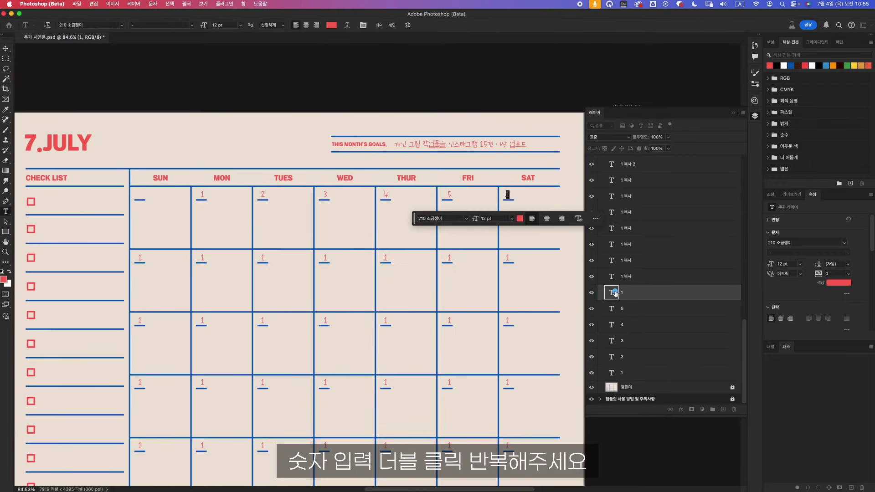
text(6)
Step: Change the second-row date numbers from SUN to THUR to 7, 8, 9, 10 and 11
double_click(612, 277)
text(7)
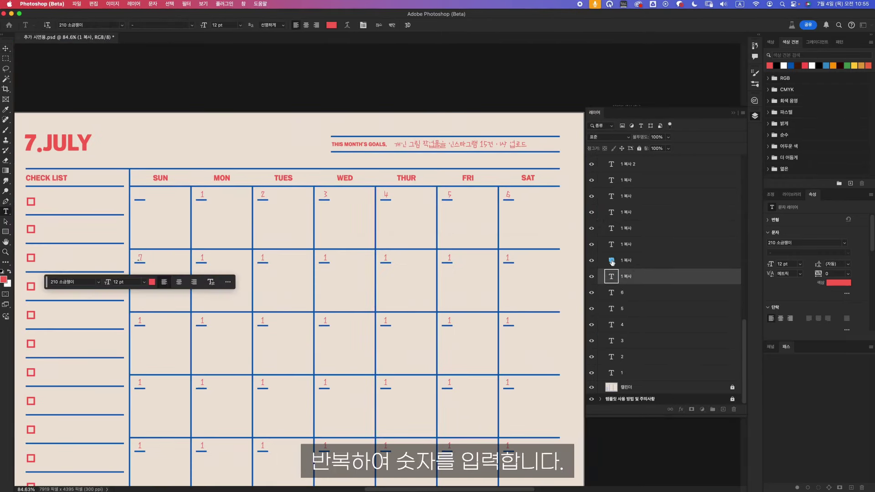
double_click(611, 260)
text(89)
double_click(611, 228)
text(10)
double_click(611, 212)
text(11)
Step: Change the second-row FRI and SAT date numbers to 12 and 13, with the SAT number's layer opacity at 100%
double_click(611, 225)
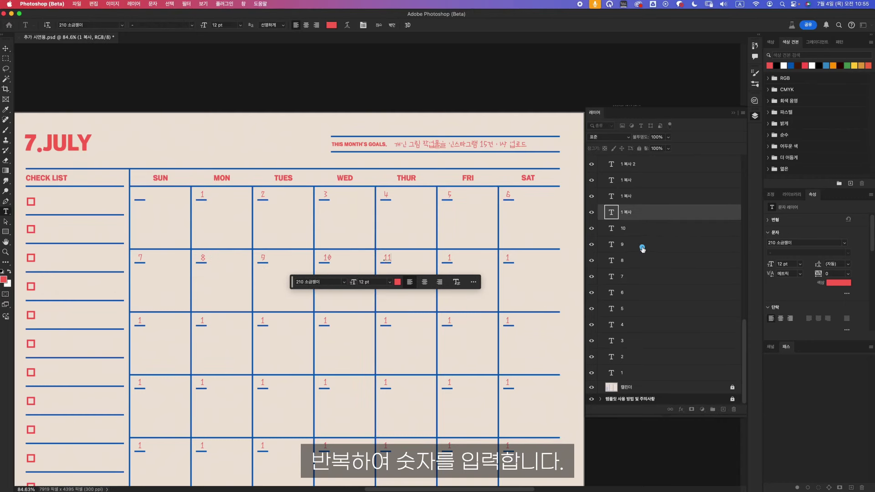
text(12)
scroll(611, 225, up, 1)
key(1)
key(3)
double_click(612, 225)
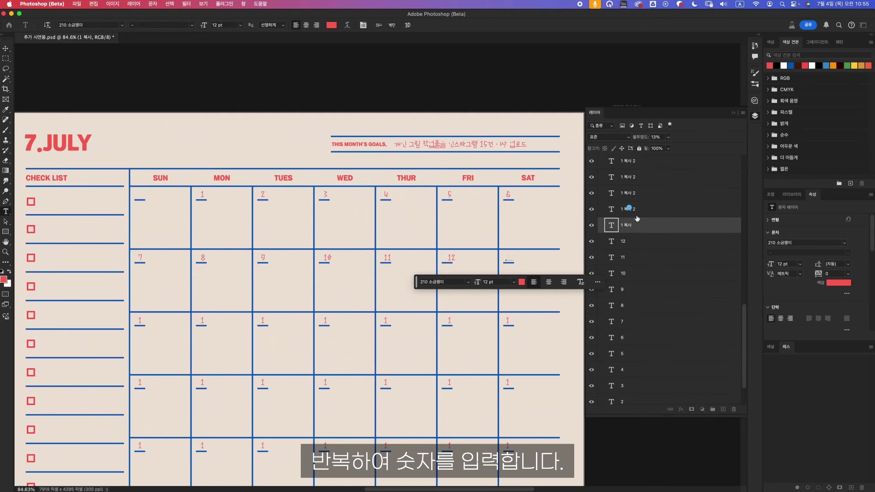
text(13)
drag(664, 137, 697, 150)
Step: Change the third-row date numbers from SUN to WED to 14, 15, 16 and 17
double_click(611, 208)
text(14)
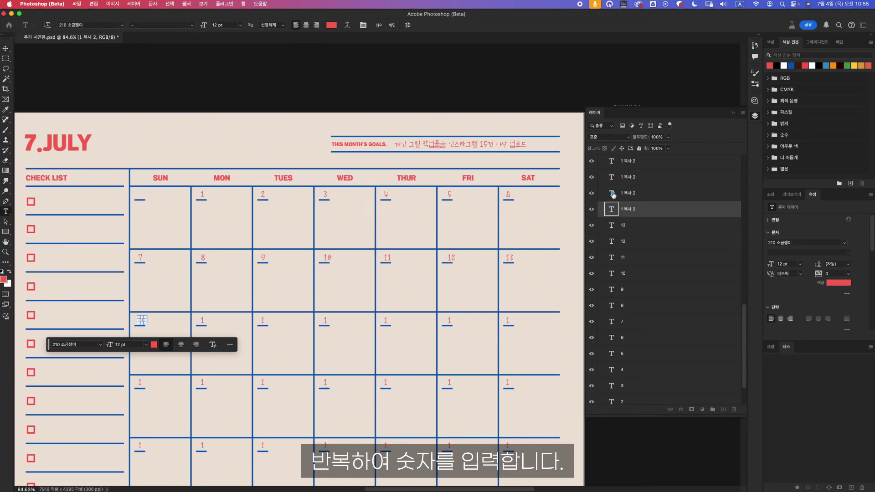
double_click(611, 193)
text(15)
double_click(609, 177)
text(16)
double_click(610, 178)
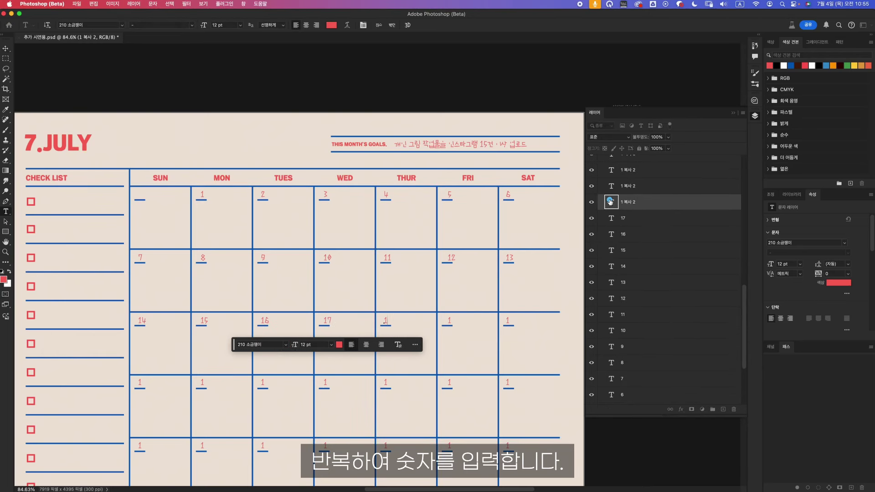
text(17)
Step: Change the third-row THUR, FRI and SAT date numbers to 18, 19 and 20
double_click(612, 186)
text(18)
double_click(612, 186)
text(19)
double_click(612, 185)
text(20)
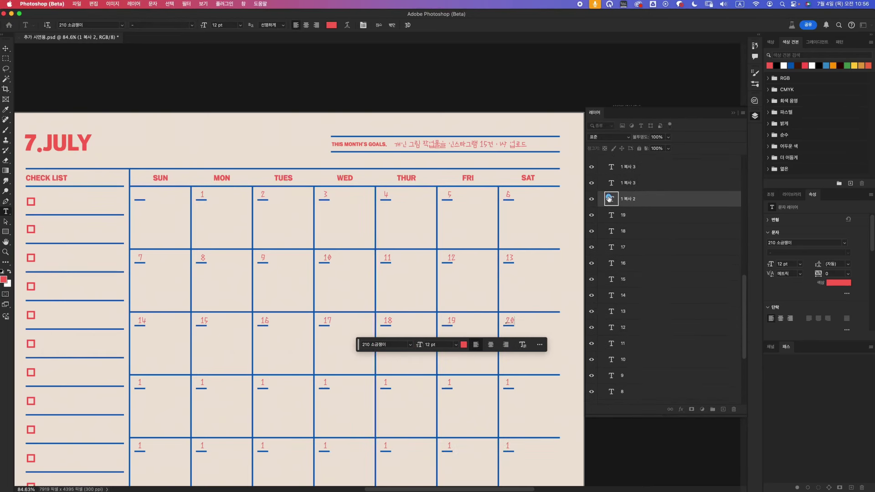
Step: Change the fourth-row date numbers from SUN to WED to 21, 22, 23 and 24
double_click(615, 184)
text(21)
double_click(612, 187)
text(22)
double_click(612, 201)
text(23)
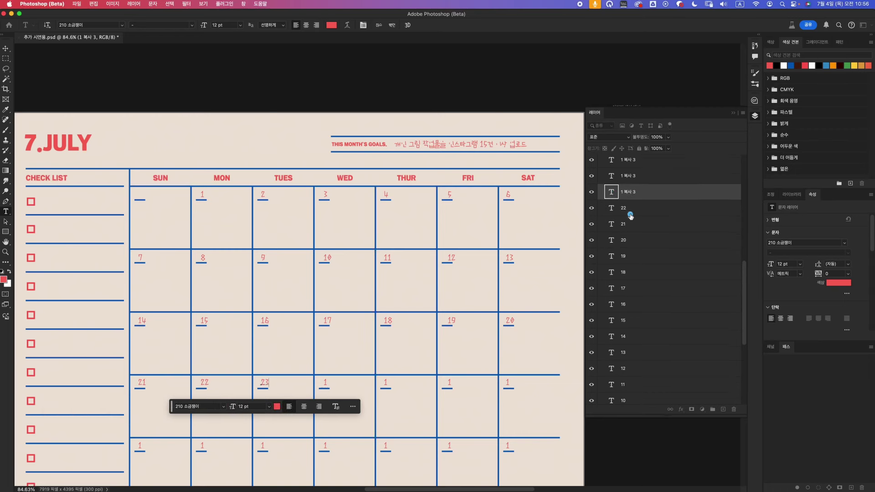
scroll(612, 205, up, 2)
double_click(612, 203)
text(24)
Step: Change the fourth-row THUR, FRI and SAT date numbers to 25, 26 and 27
double_click(612, 186)
drag(668, 137, 667, 142)
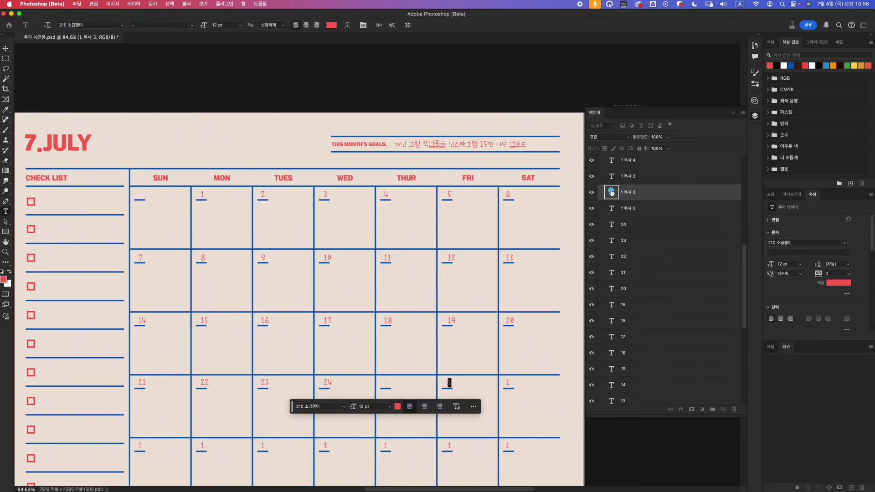
text(25)
double_click(612, 192)
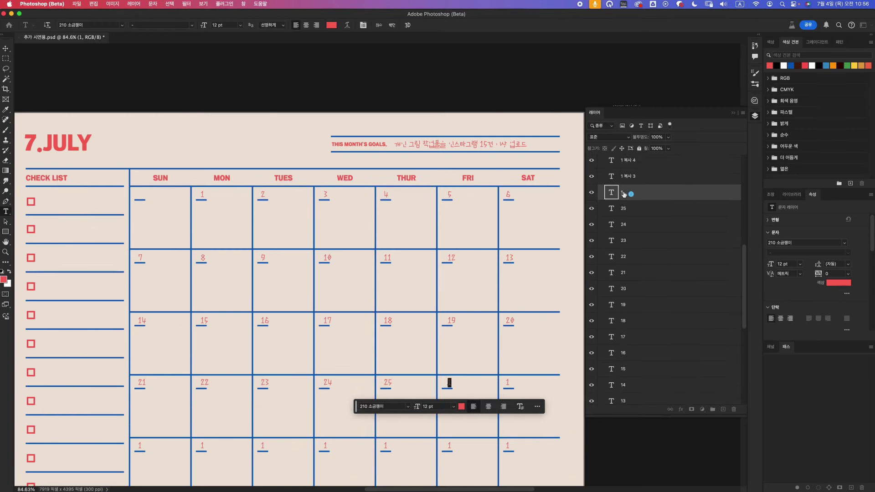
text(26)
double_click(612, 176)
text(27)
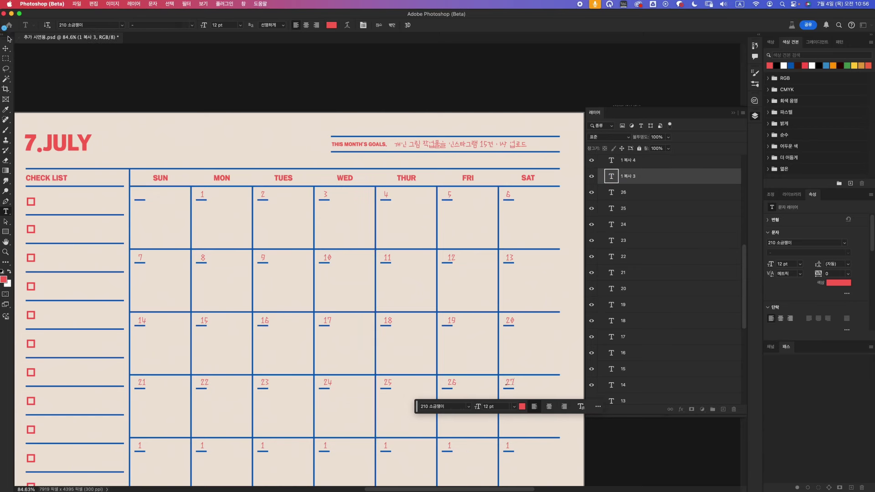
Step: Change the fifth-row date numbers from SUN to WED to 28, 29, 30 and 31
click(675, 203)
scroll(703, 212, up, 3)
double_click(612, 253)
text(28)
double_click(612, 237)
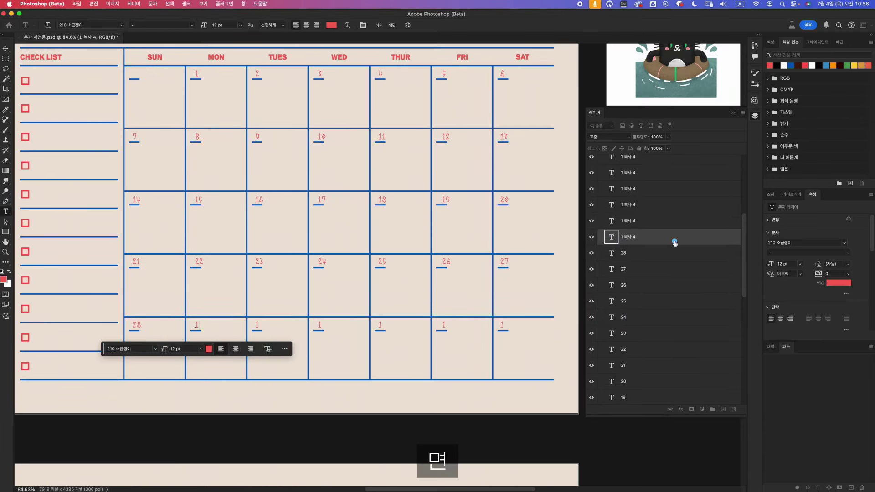
text(2930)
double_click(612, 205)
text(31)
Step: Delete the three leftover placeholder number layers in the fifth row's THUR, FRI and SAT cells
scroll(655, 201, up, 3)
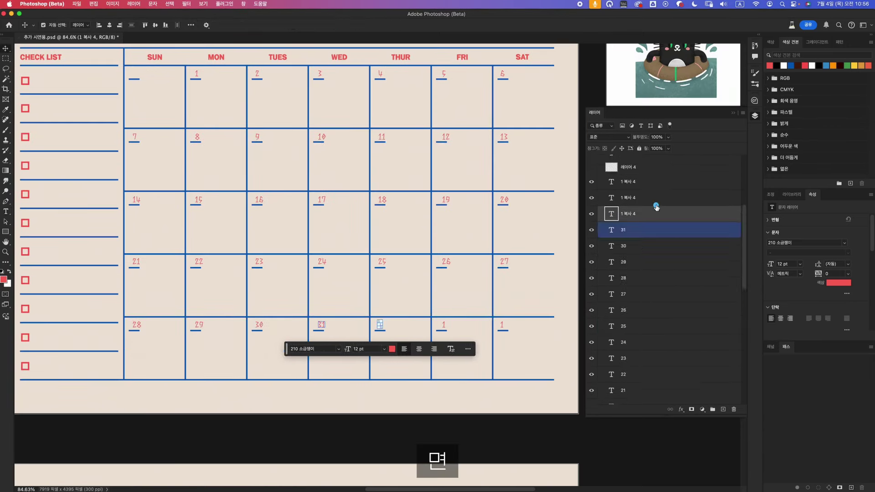
click(646, 241)
shift+click(647, 216)
key(Delete)
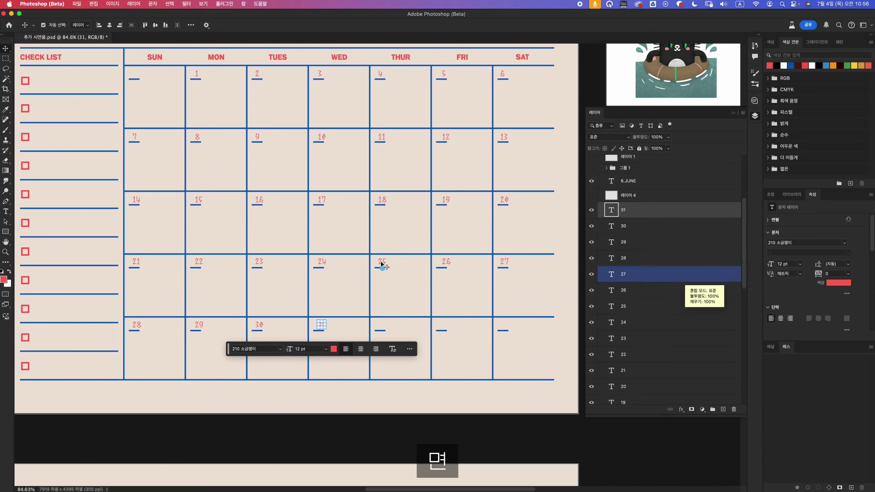
Step: Nudge all two-digit date numbers from 10 to 31 together slightly left over their underlines and deselect them
click(667, 290)
scroll(666, 297, down, 1)
scroll(666, 298, down, 2)
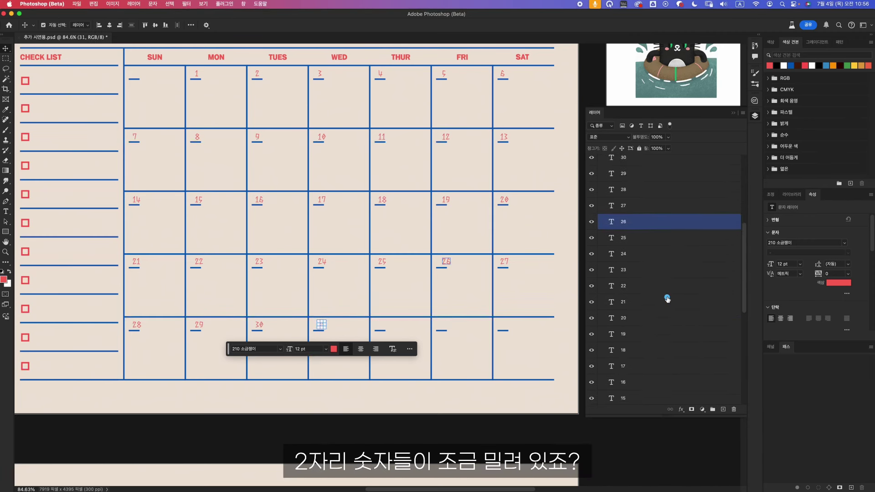
click(667, 301)
scroll(667, 299, down, 6)
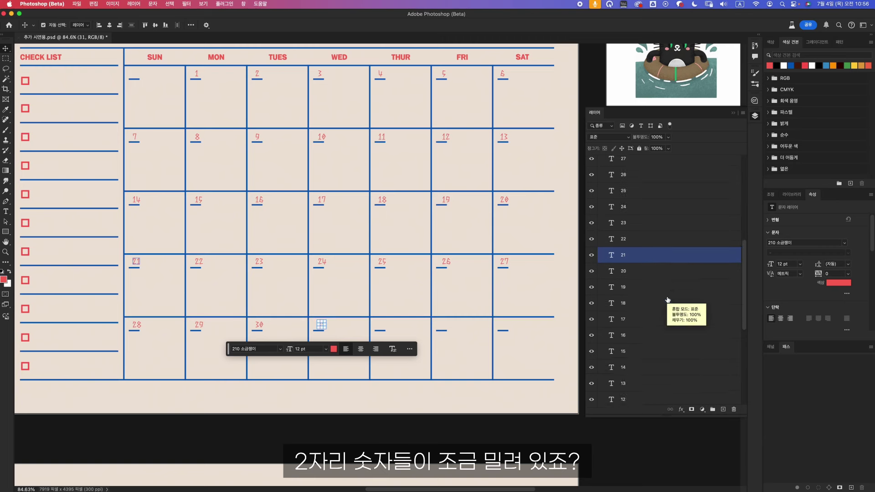
click(667, 299)
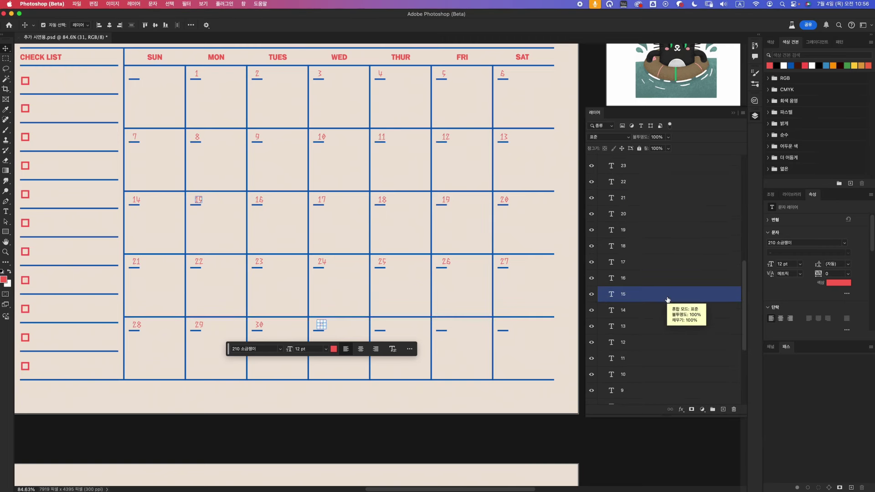
click(651, 358)
shift+click(661, 374)
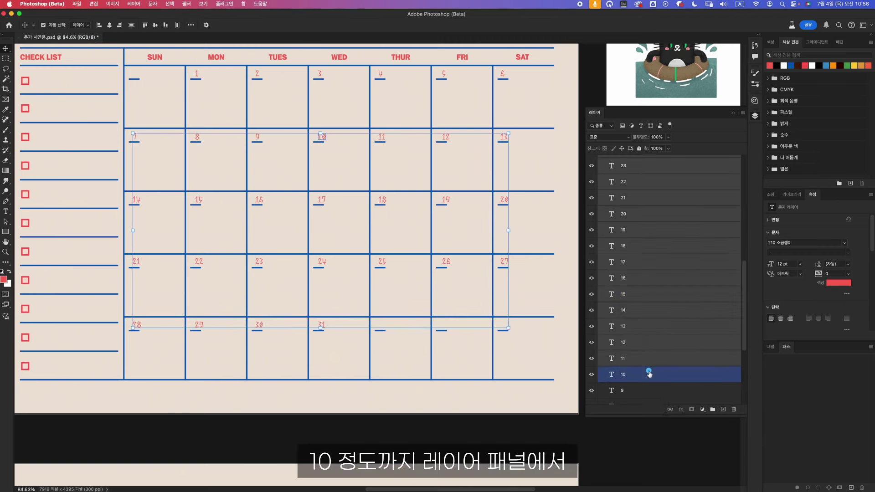
scroll(625, 313, up, 5)
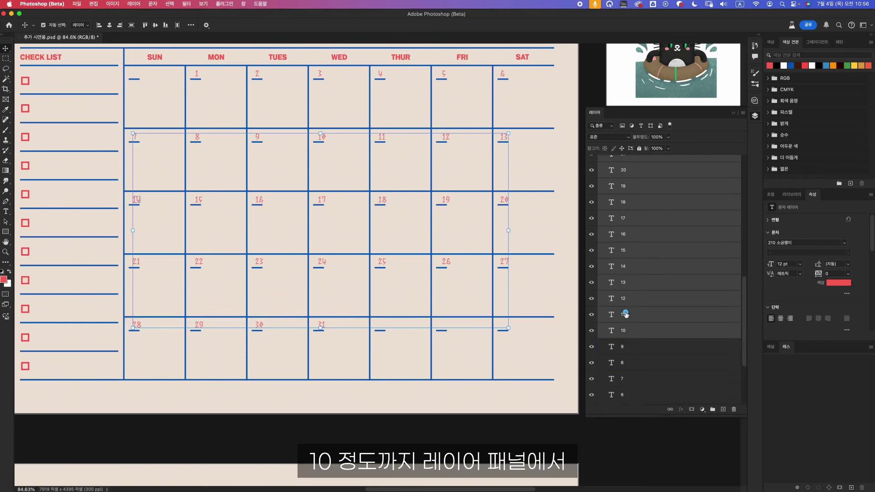
scroll(625, 314, up, 3)
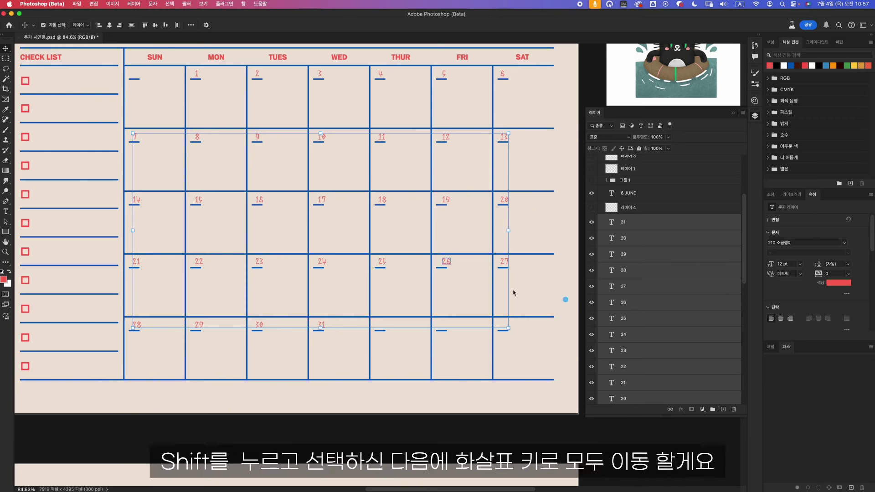
key(Left)
key(Left)
key(Left)
key(Left)
key(Left)
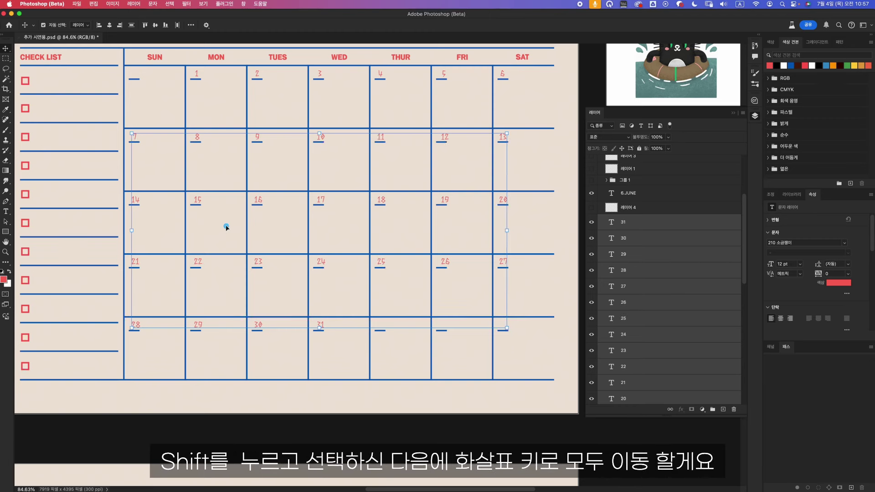
key(Left)
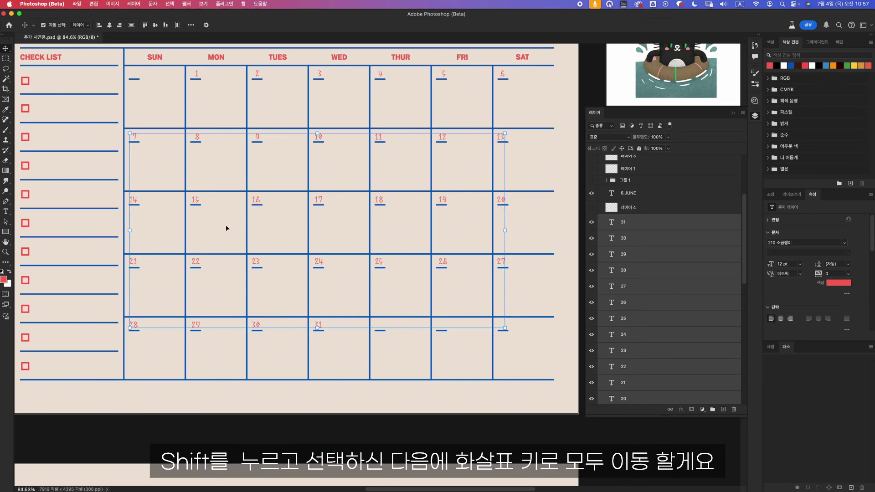
key(Left)
key(Left)
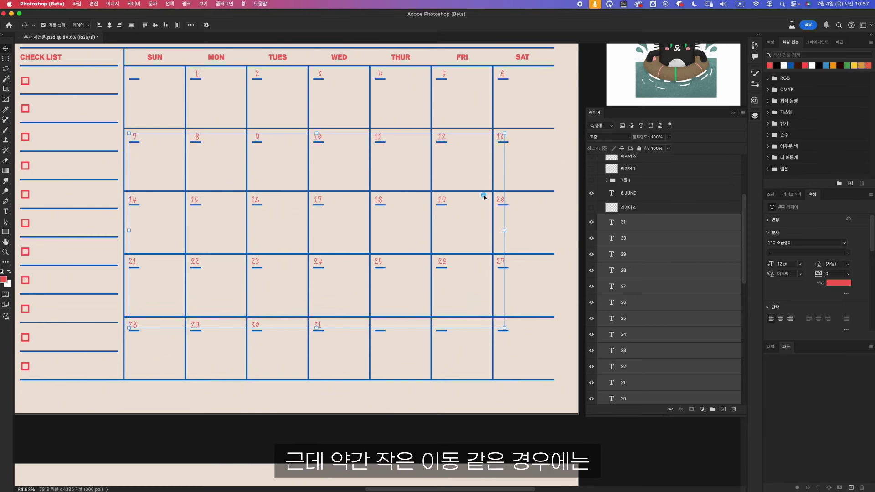
click(545, 220)
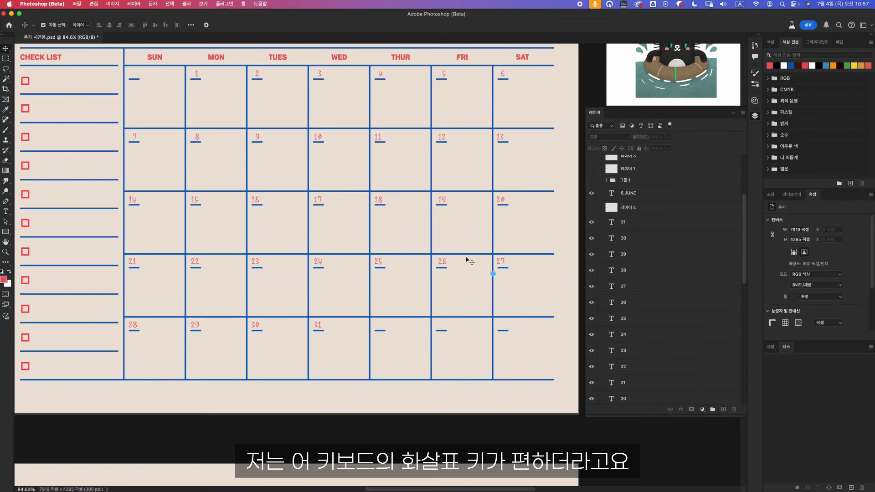
scroll(469, 258, up, 3)
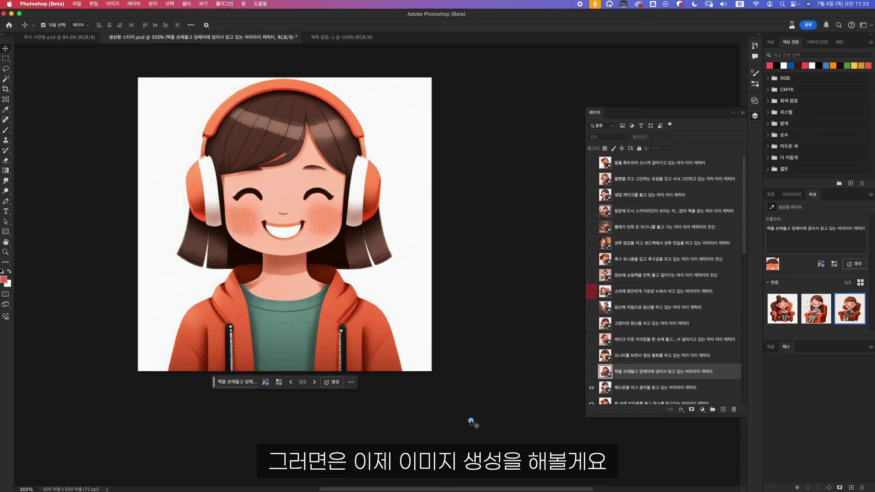
Step: In 생성형 스티커.psd, make the hidden character layers visible one by one, up to the topmost arm-waving girl
click(421, 337)
scroll(382, 277, up, 3)
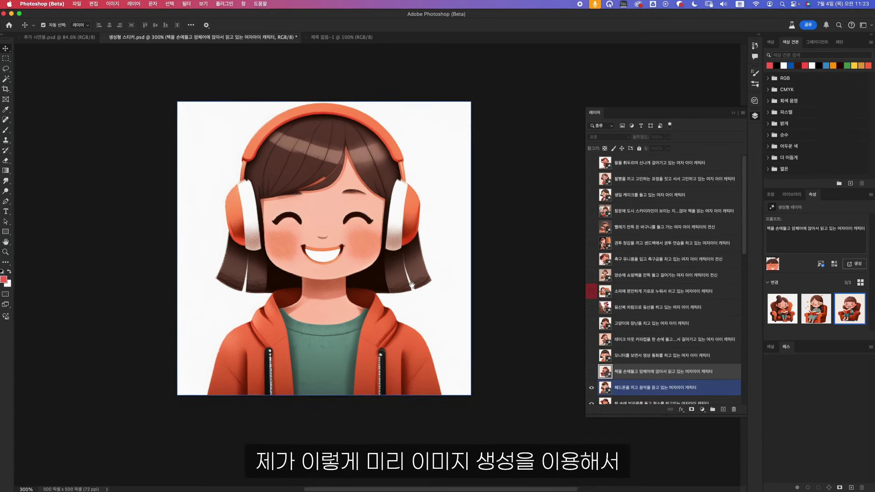
click(591, 356)
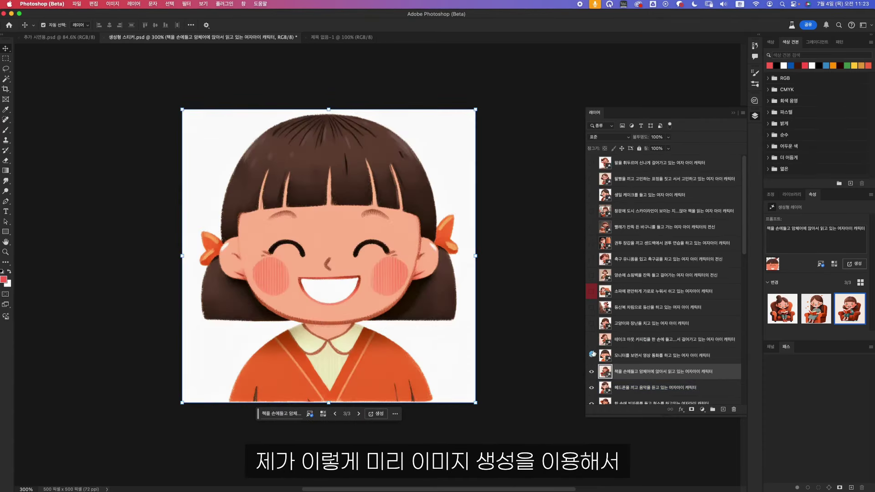
click(591, 339)
click(592, 323)
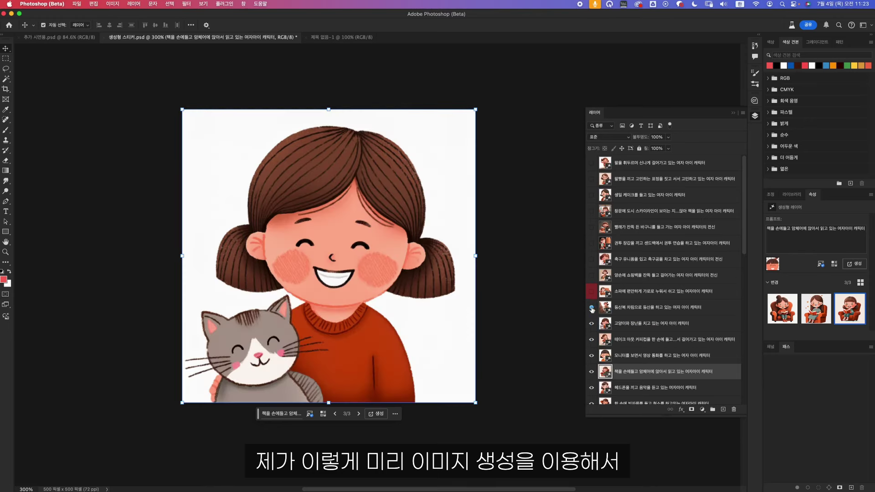
click(592, 307)
click(592, 291)
click(591, 276)
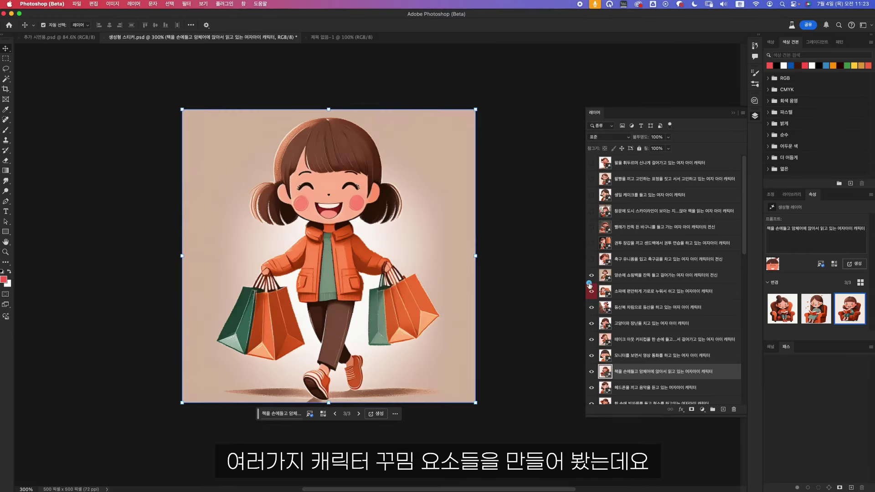
click(592, 259)
click(592, 243)
click(592, 226)
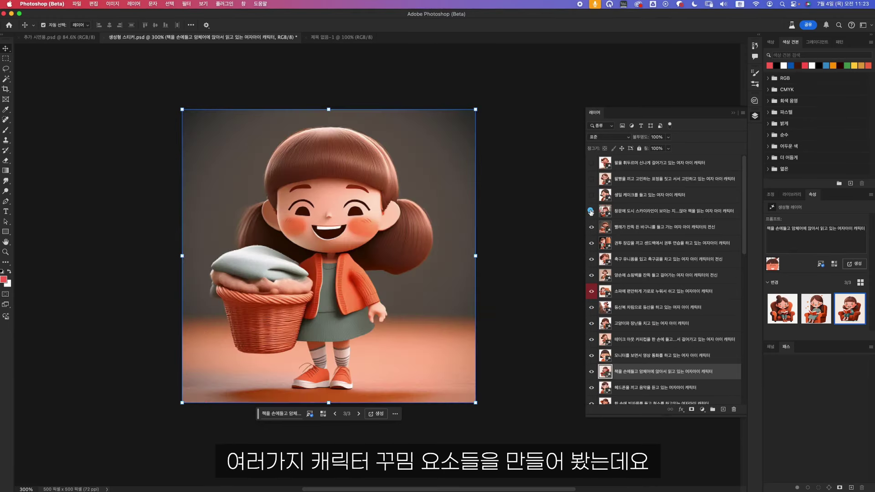
click(591, 211)
click(591, 194)
click(591, 179)
click(592, 163)
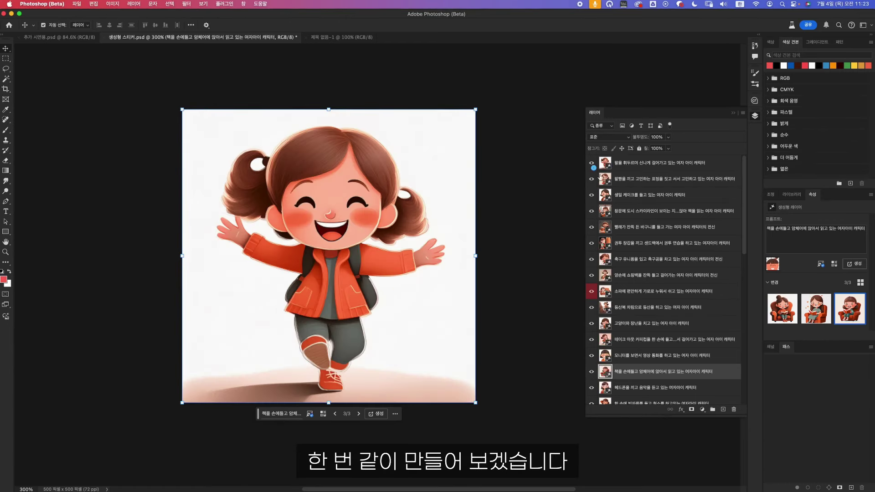
Step: Quick-export the smiling girl's face layer (여자아이) from 추가 시연용.psd as a PNG in 참조이미지, adding _참조이미지 to its file name
click(63, 38)
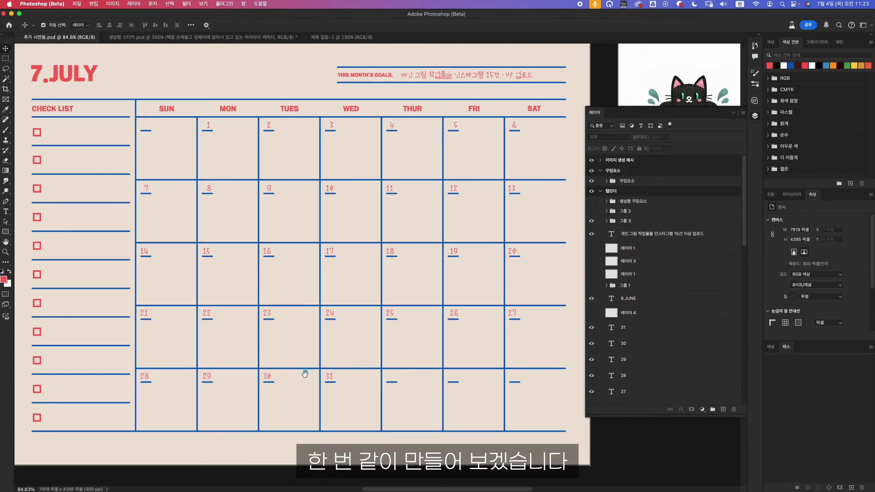
scroll(302, 371, down, 10)
drag(311, 390, 319, 246)
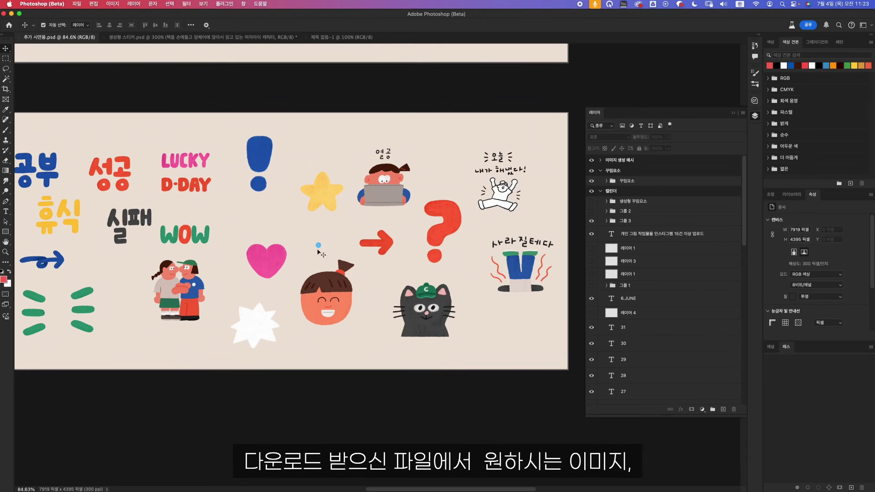
click(341, 294)
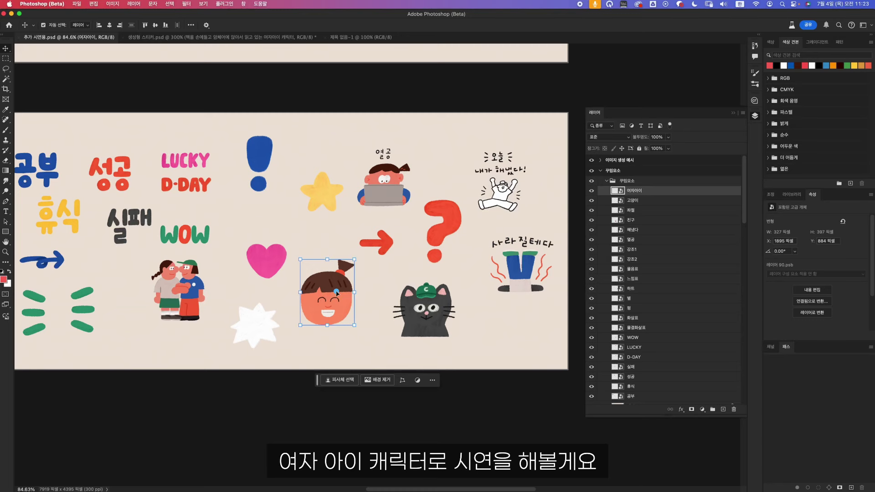
scroll(337, 293, up, 1)
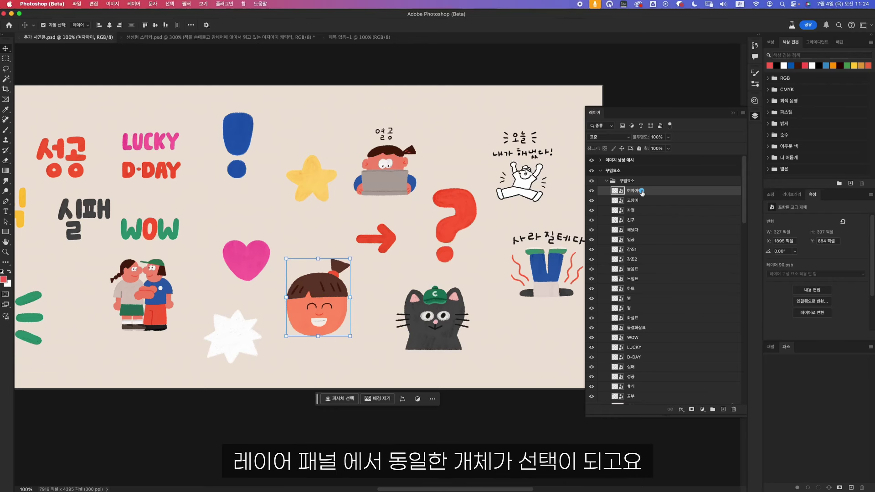
right_click(651, 192)
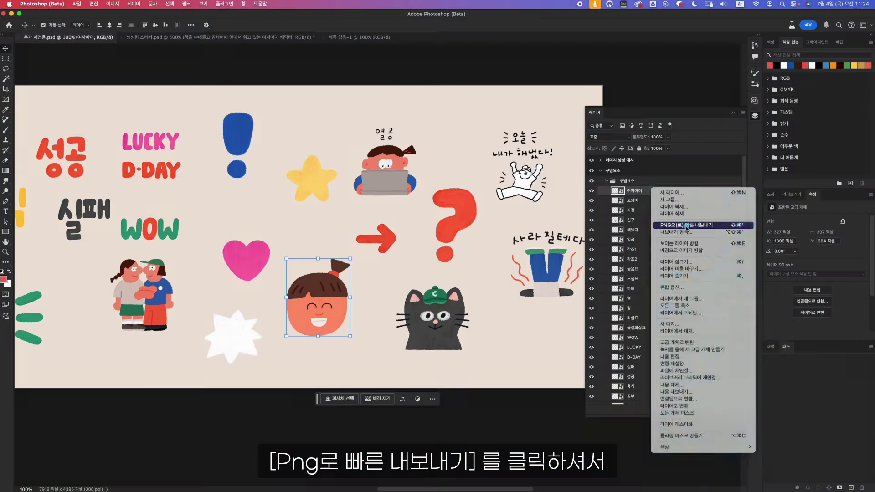
click(687, 226)
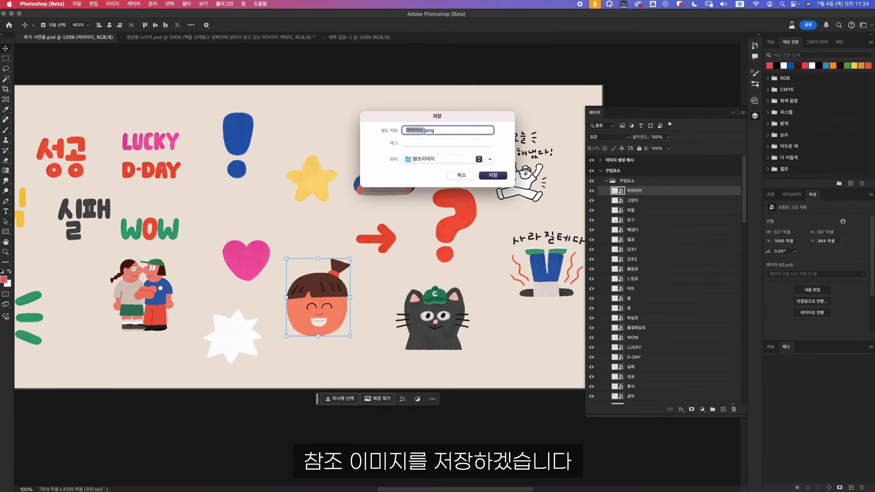
text(_참조이미지)
key(Return)
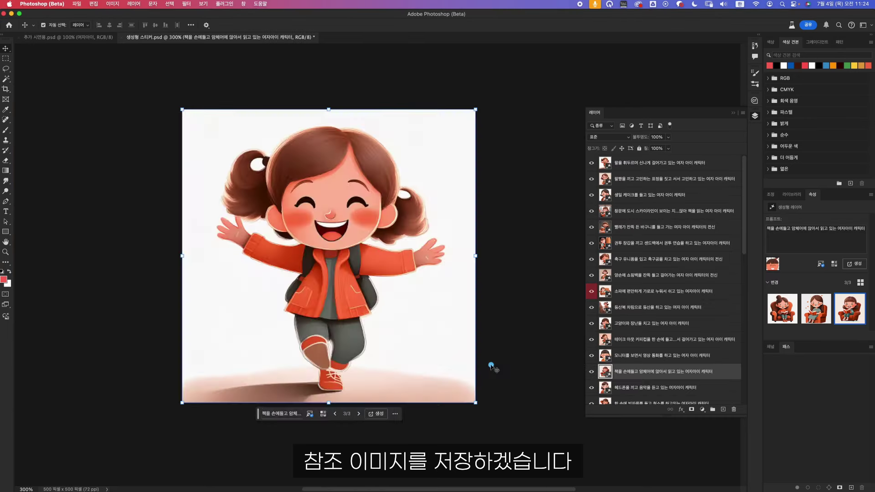
Step: Create a new 500 x 500 pixel RGB document at 72 ppi with a white background
key(super+n)
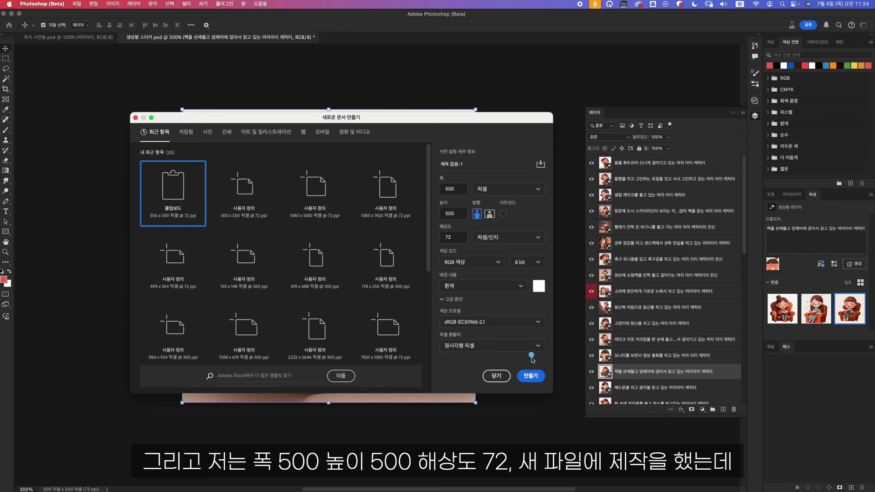
click(530, 375)
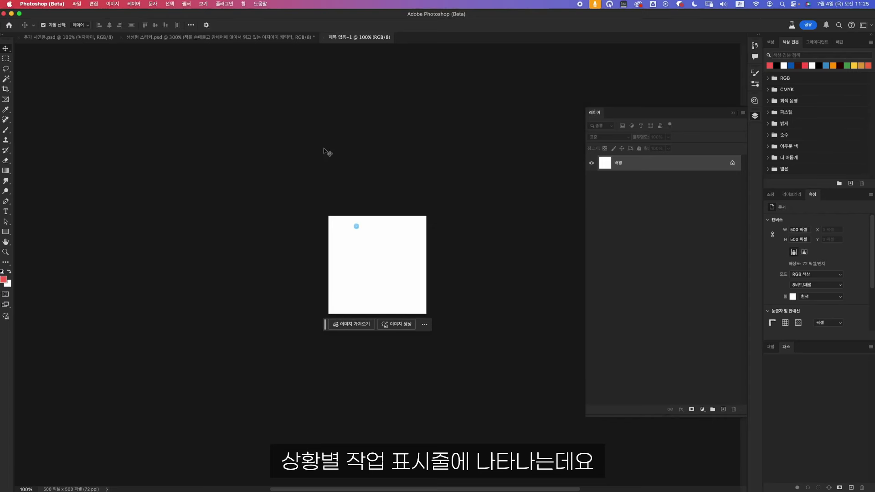
Step: In 생성형 스티커.psd, deselect the current layer and open the Generate Image (이미지 생성) dialog
click(156, 37)
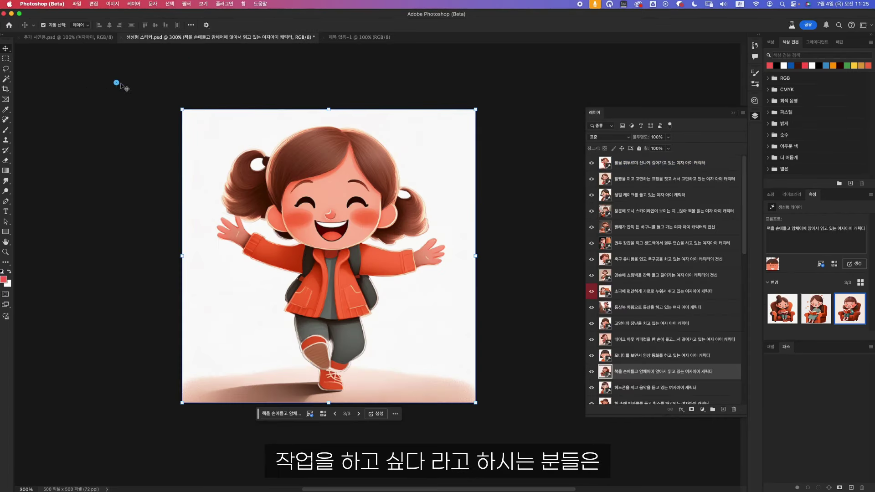
click(127, 95)
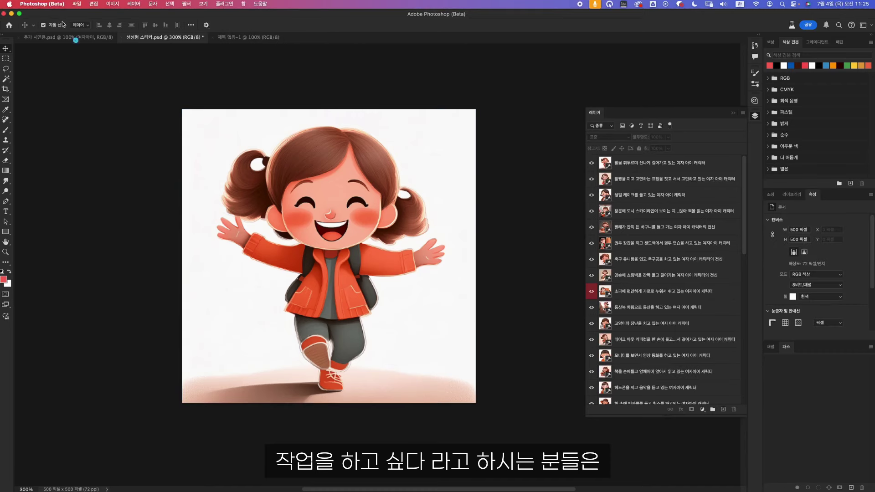
click(92, 4)
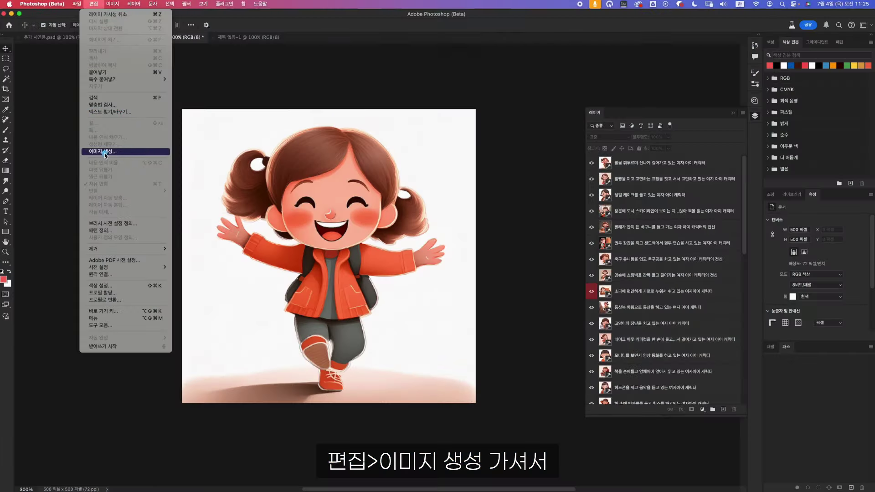
click(105, 147)
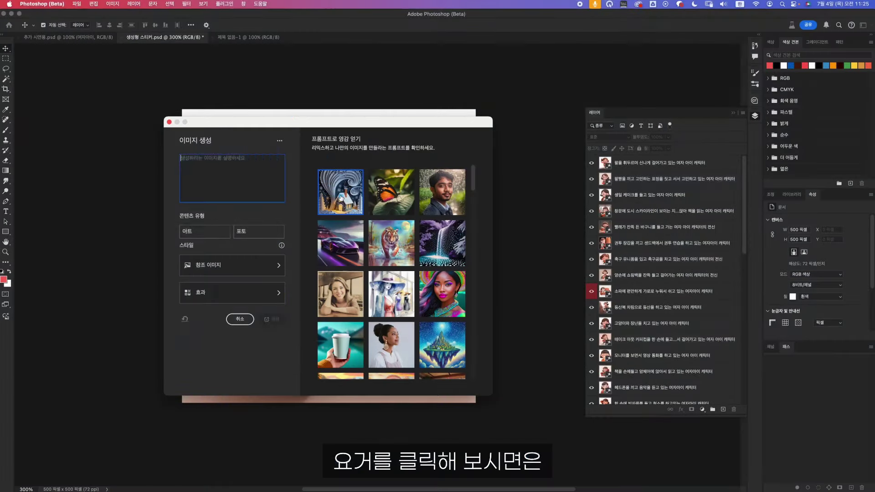
Step: Examine the prompts and content types behind the sample images in the prompt inspiration gallery
click(340, 194)
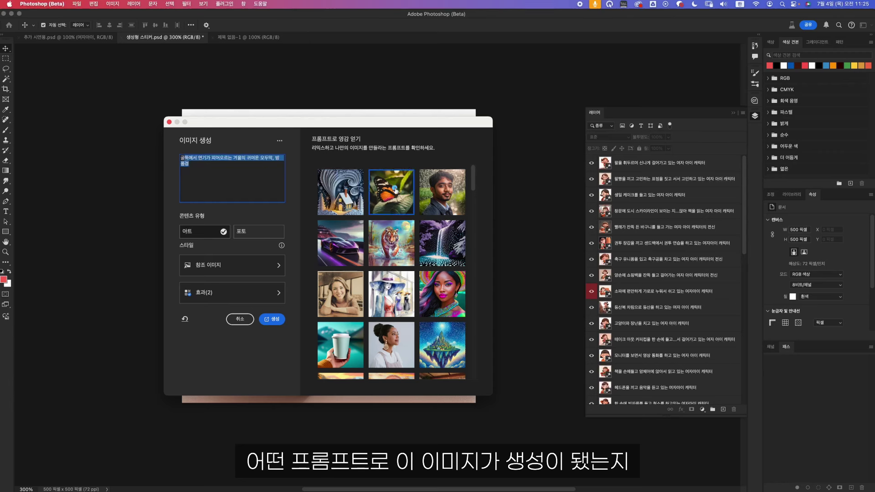
click(391, 192)
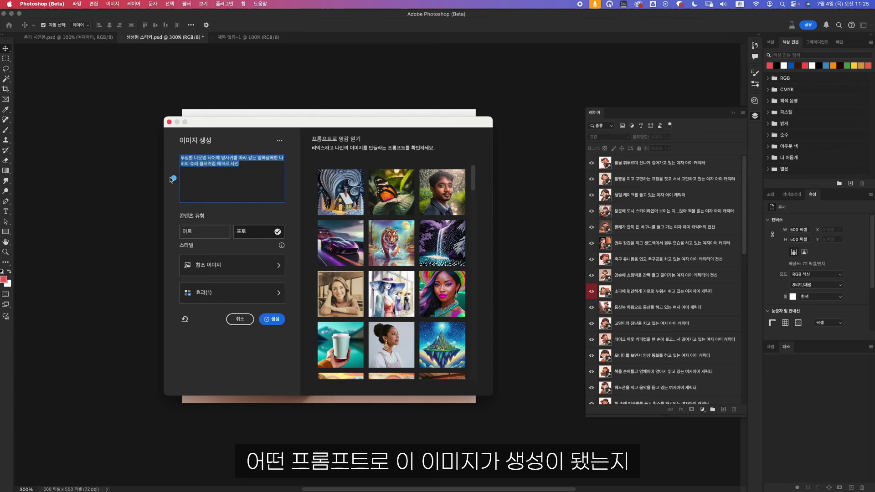
click(333, 259)
click(397, 259)
click(464, 260)
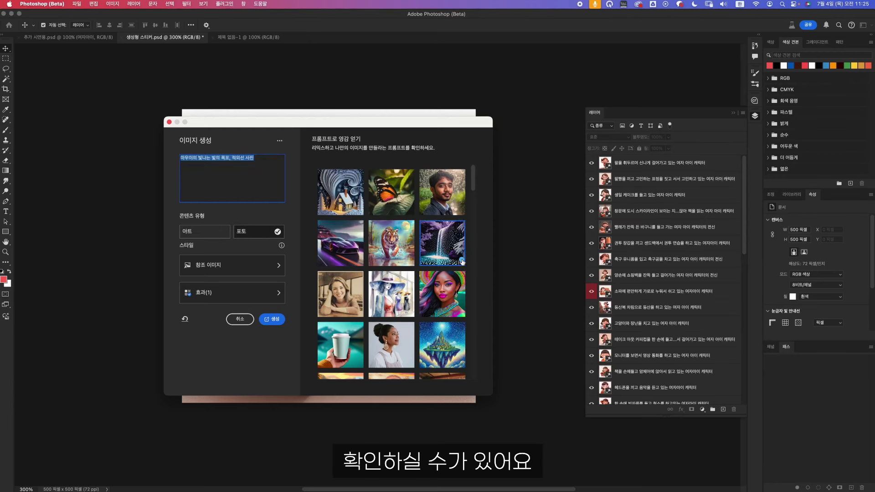
click(443, 305)
click(397, 301)
click(342, 298)
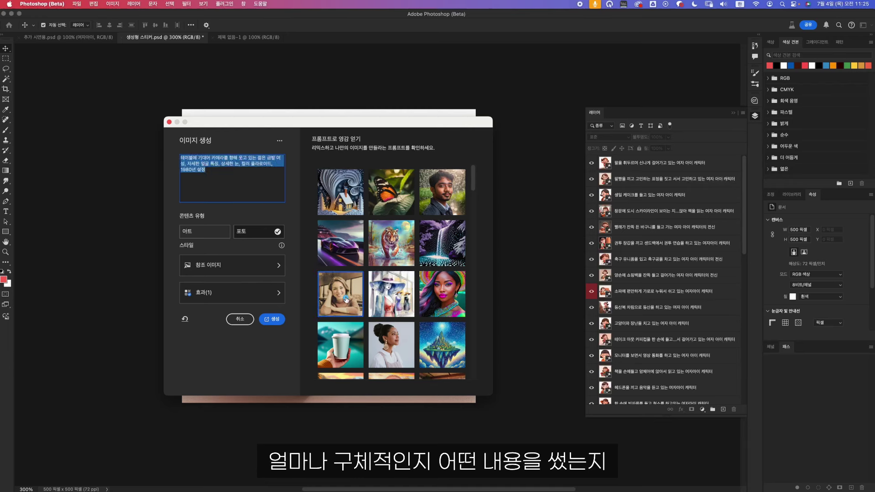
click(343, 353)
click(393, 355)
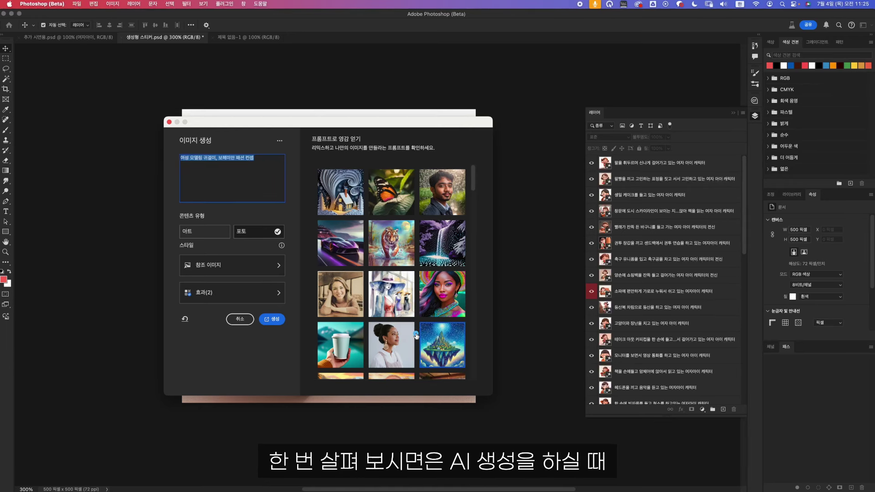
scroll(394, 356, down, 1)
click(436, 301)
click(393, 348)
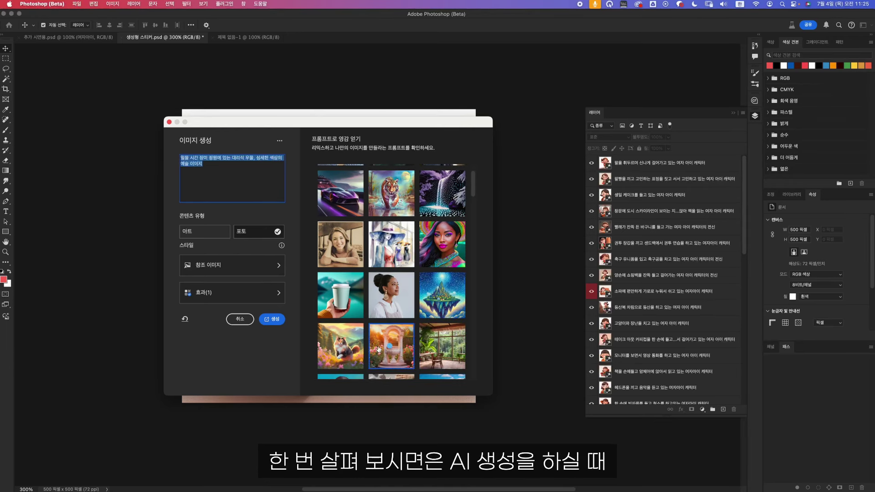
click(347, 338)
scroll(349, 338, down, 3)
click(351, 303)
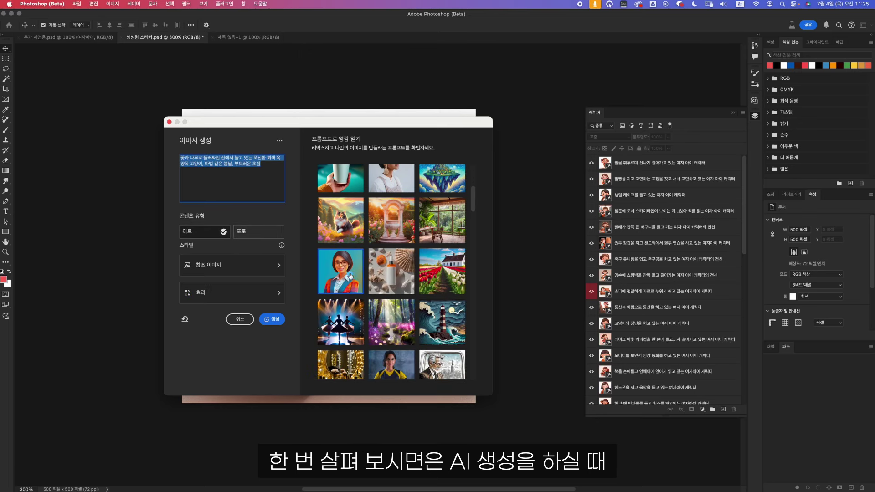
click(393, 281)
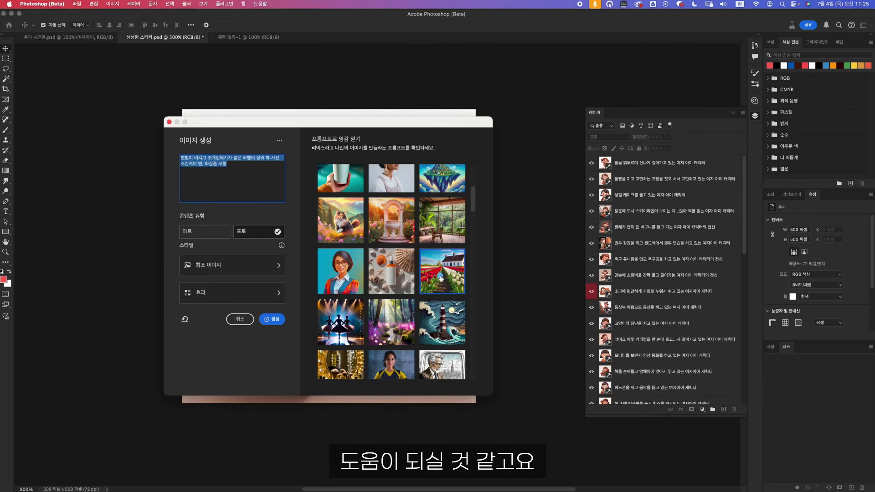
click(401, 285)
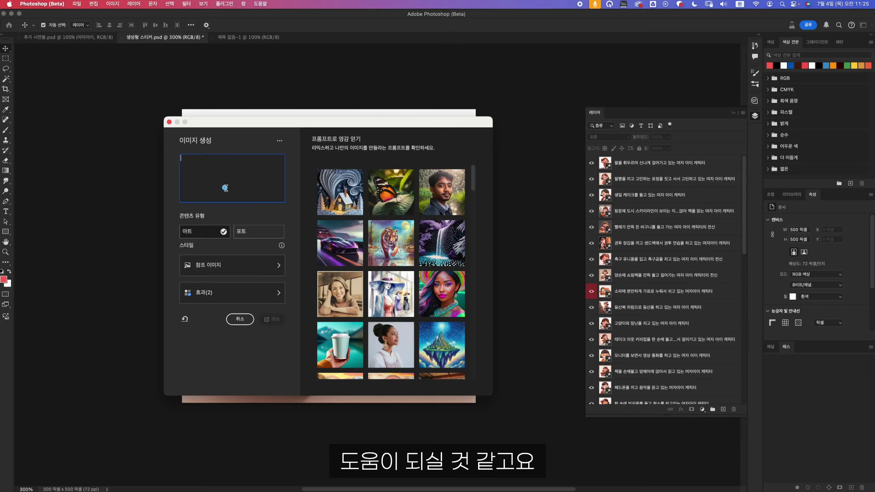
Step: Set the content type to 아트 and load 여자아이 참조이미지.png as the style reference image
click(213, 234)
click(218, 233)
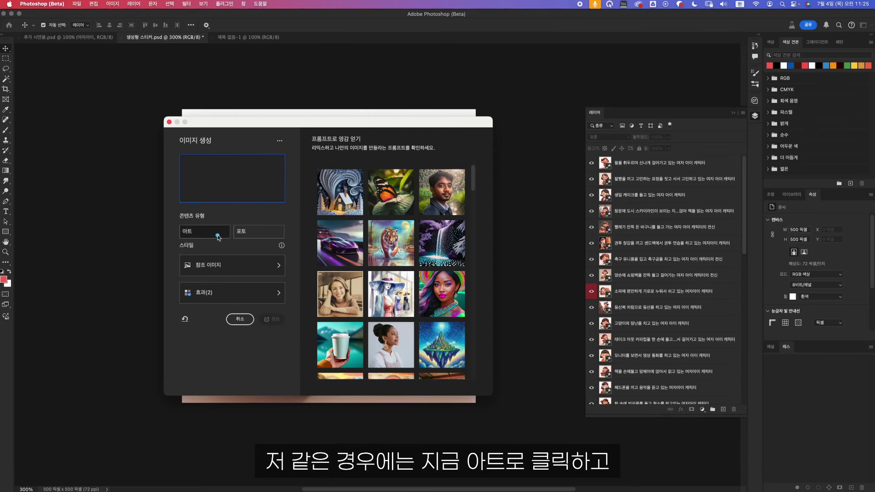
click(238, 267)
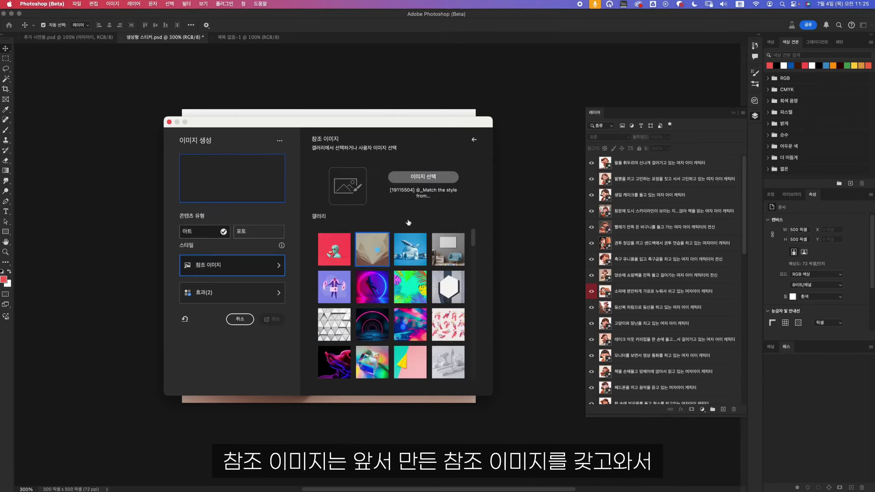
click(419, 178)
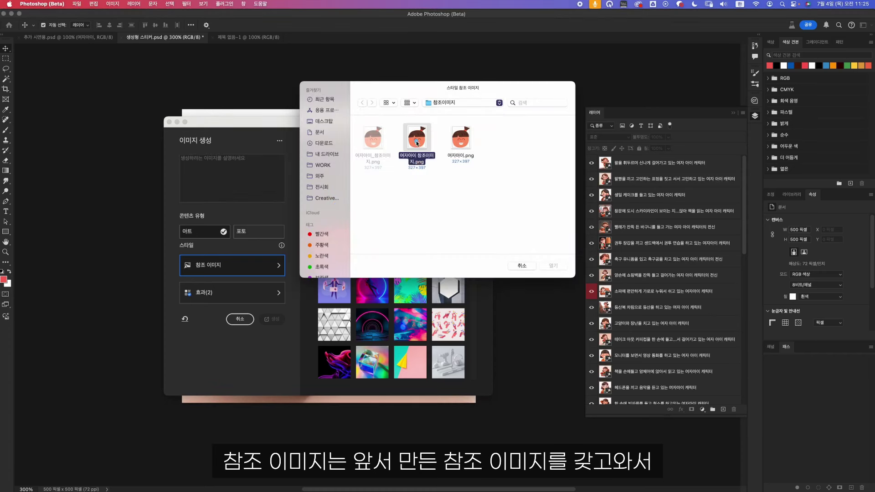
click(553, 266)
Step: Remove the 어두운 색 and 라이트 페인팅 effects from the image generation settings
click(264, 292)
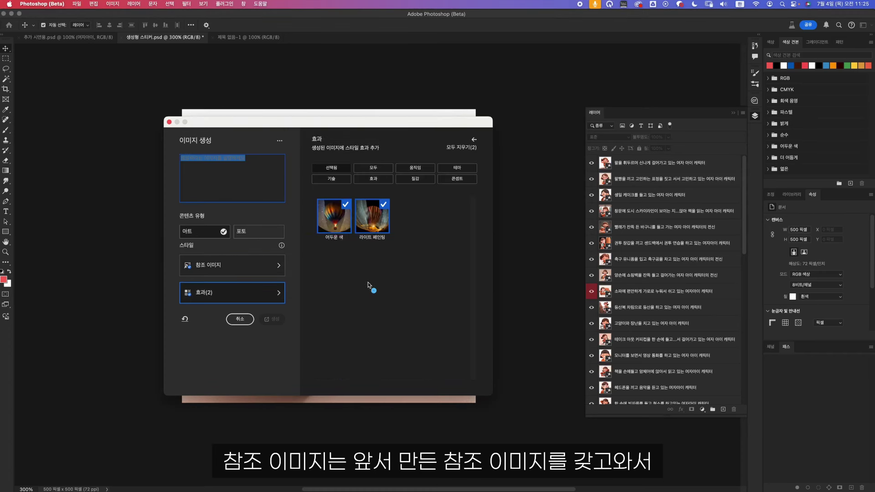
click(334, 215)
click(372, 215)
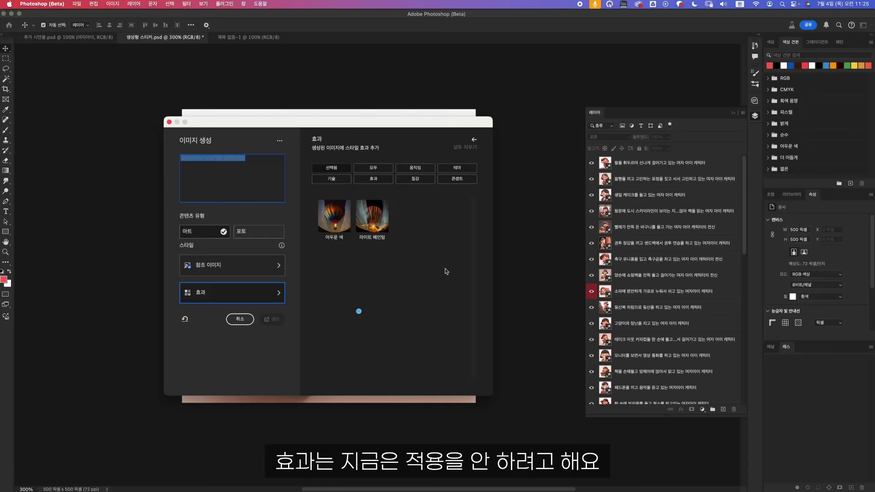
click(476, 140)
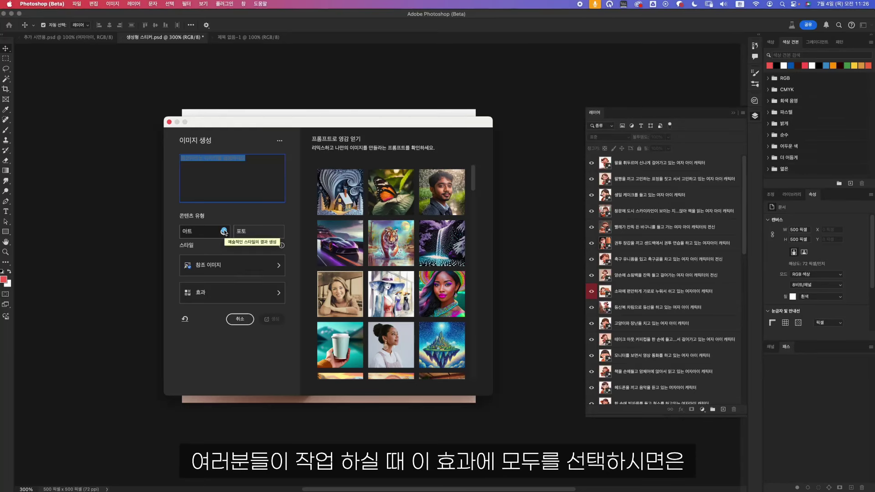
Step: Browse the complete range of style effects offered for image generation without applying any
click(231, 293)
click(369, 169)
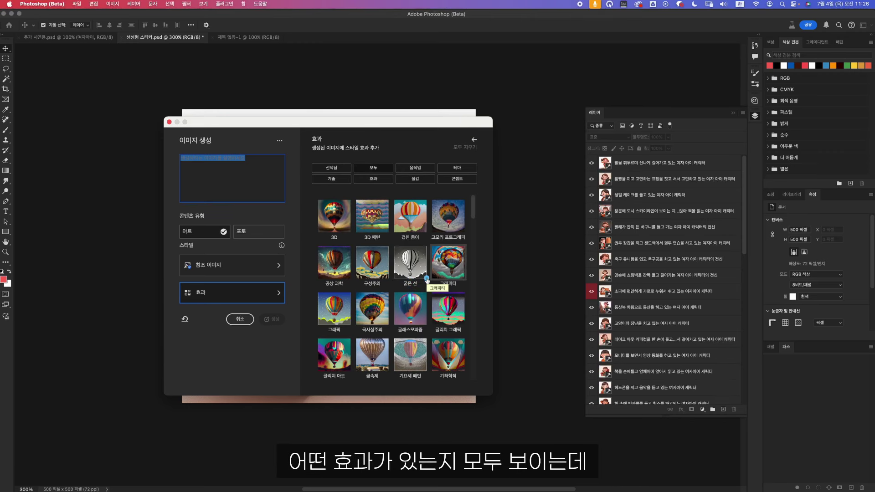
scroll(427, 279, down, 5)
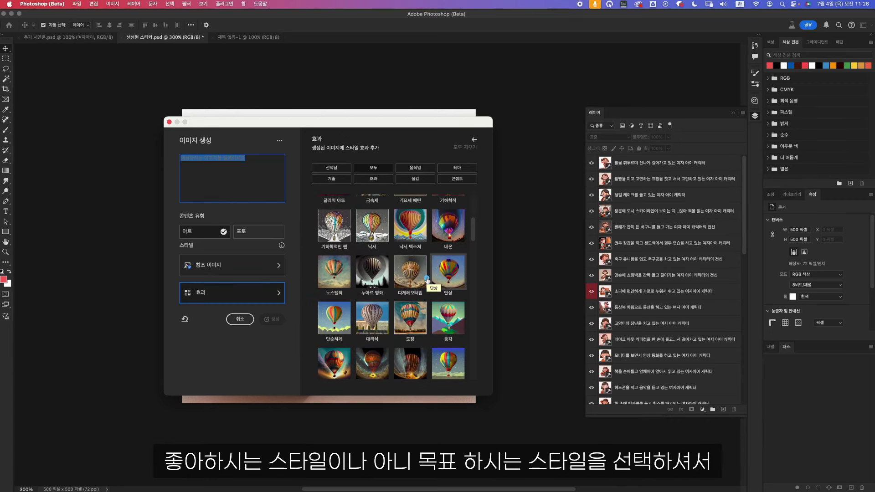
scroll(426, 280, down, 1)
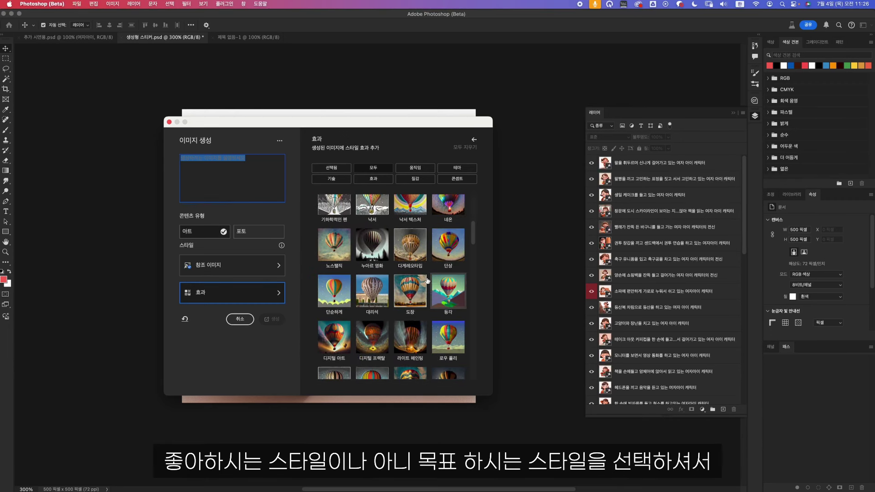
scroll(426, 280, down, 2)
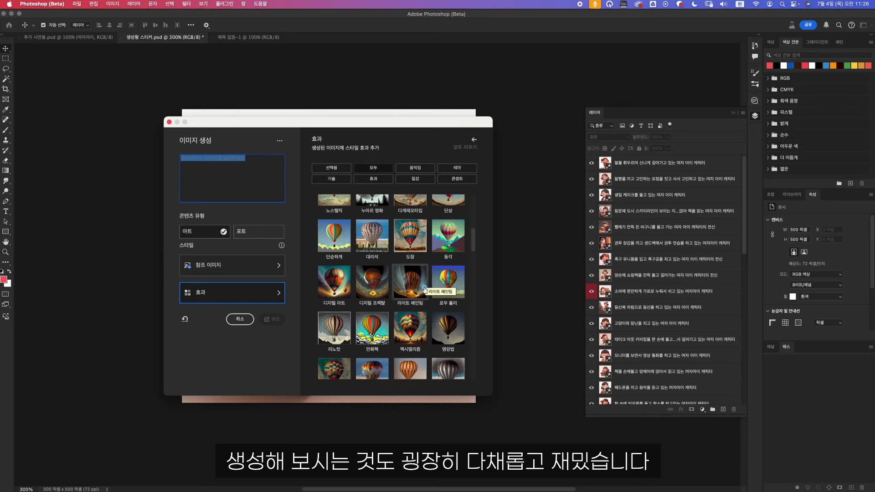
scroll(427, 280, down, 8)
scroll(424, 288, down, 5)
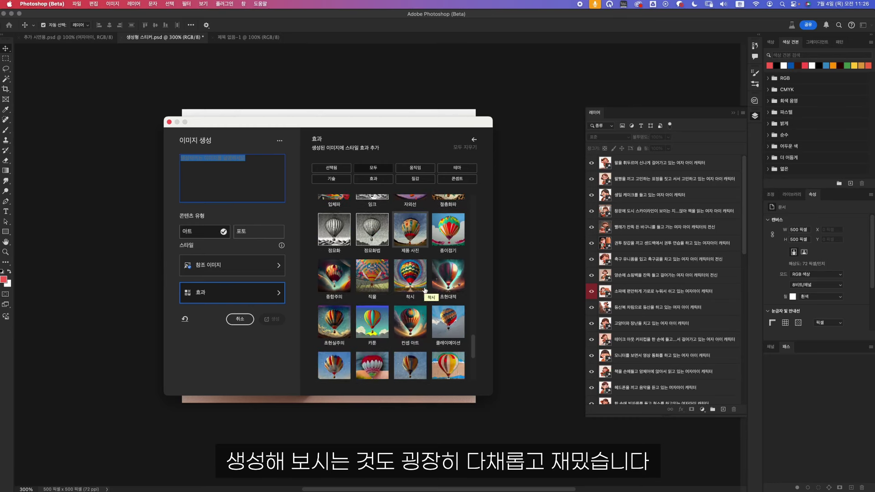
click(474, 141)
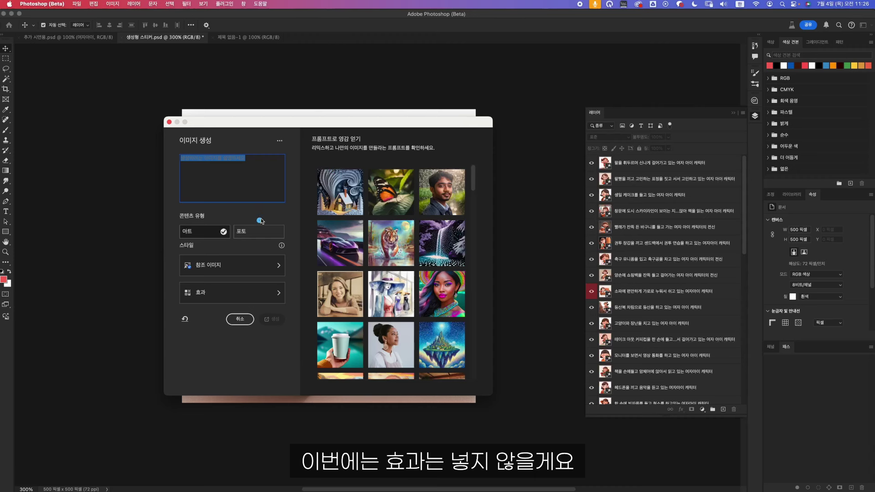
Step: Generate an image from the prompt 커다란 박스를 양손에 들고 걸어가는 여자 아이 캐릭터의 전신 and choose the second variation
click(217, 181)
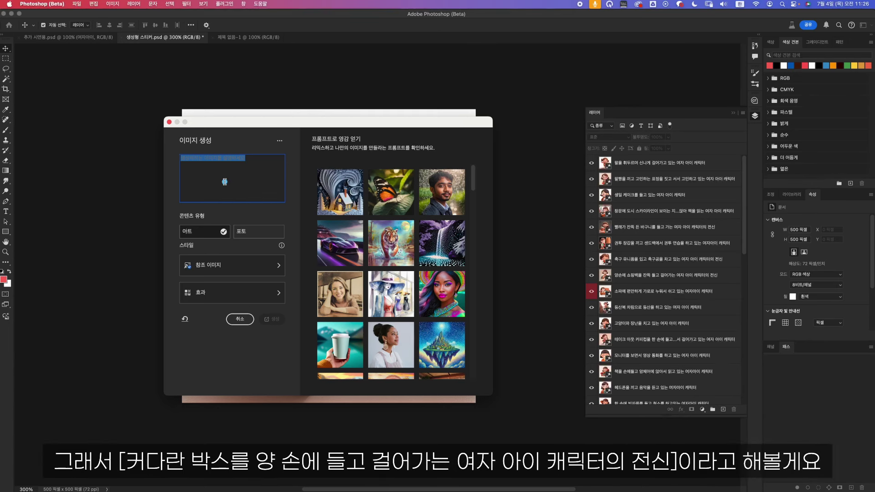
text(컨)
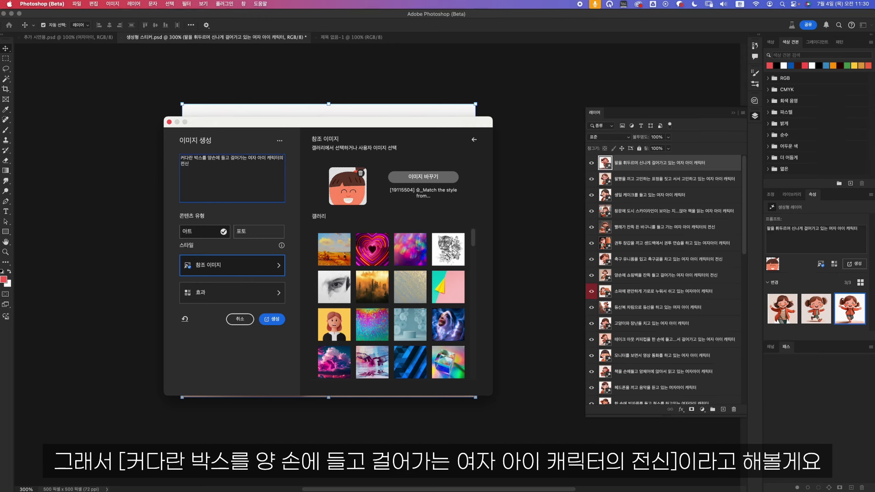
click(273, 319)
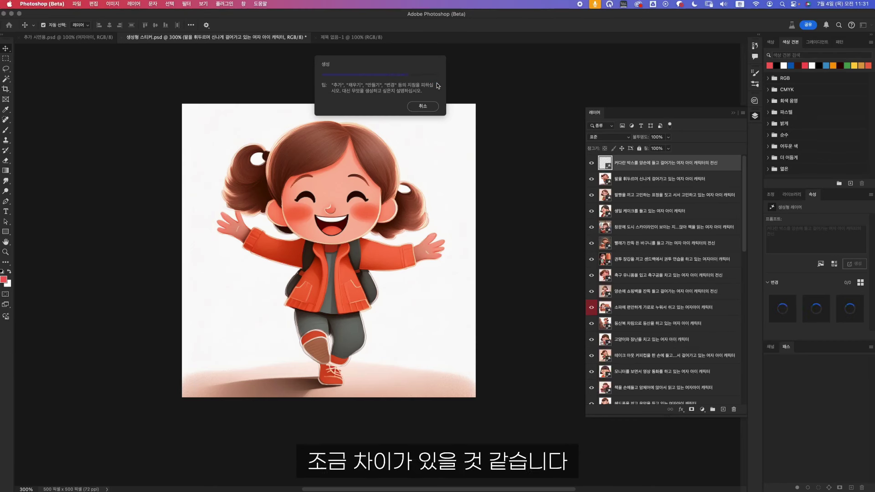
click(814, 314)
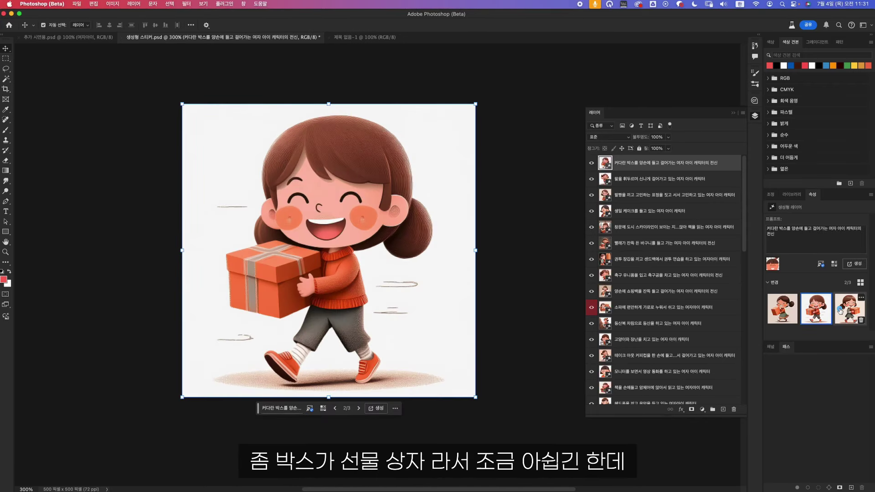
Step: Add 골판지 before 박스를 in the prompt of the box-carrying girl and generate new variations
click(287, 408)
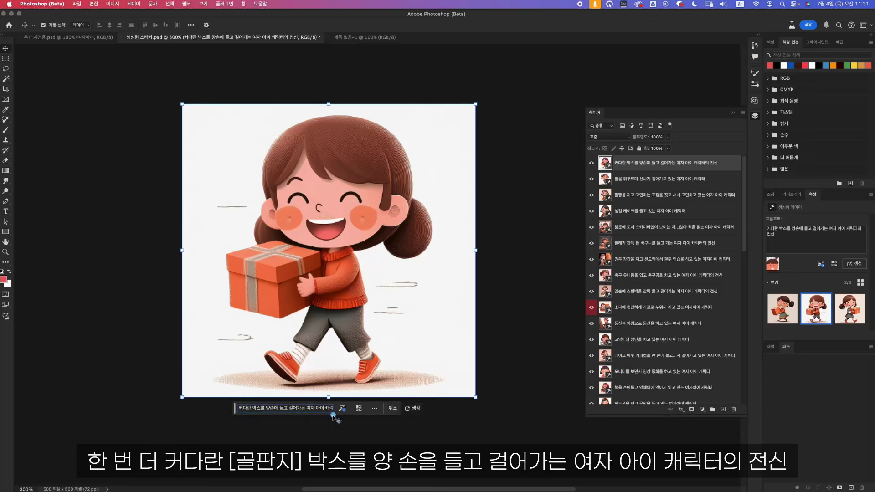
click(255, 410)
key(BackSpace)
text(골판지 박스)
click(416, 408)
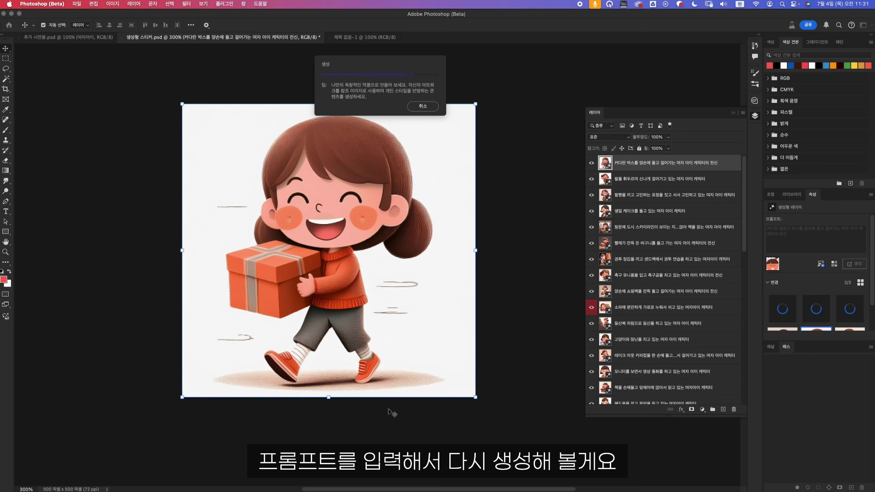
Step: Compare the second and third cardboard-box variations and keep the second, the pigtailed girl in a skirt
click(808, 316)
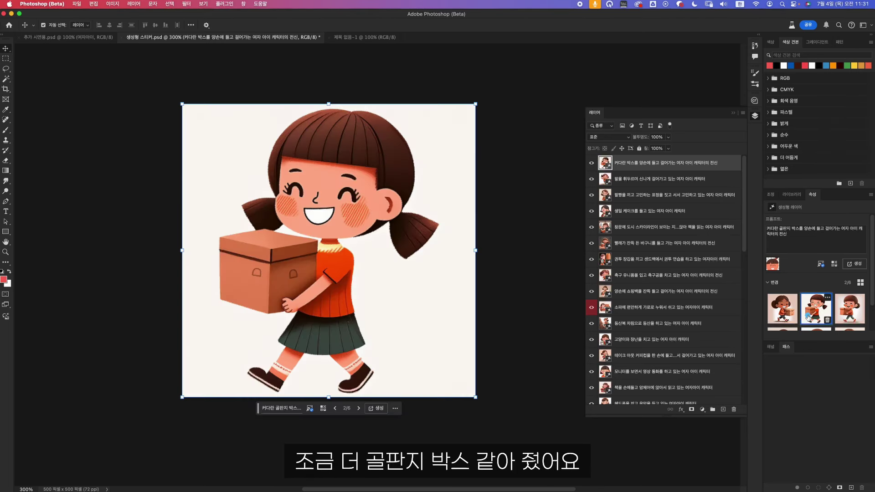
click(849, 309)
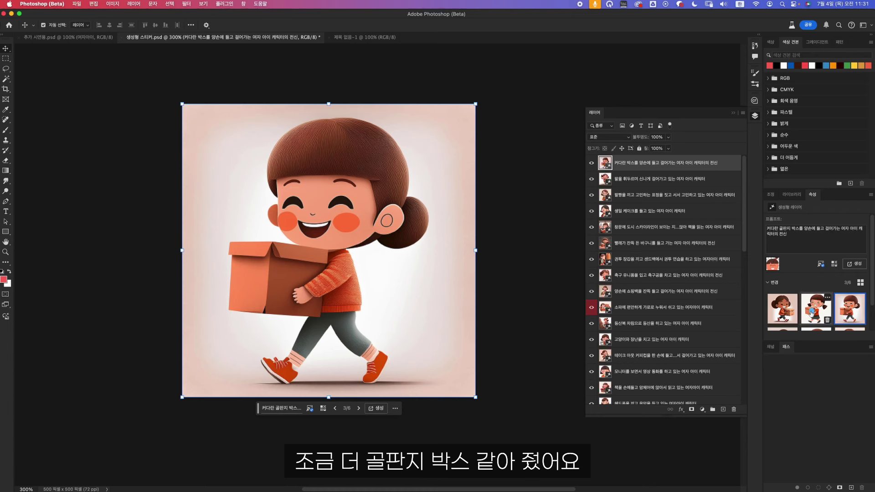
click(804, 312)
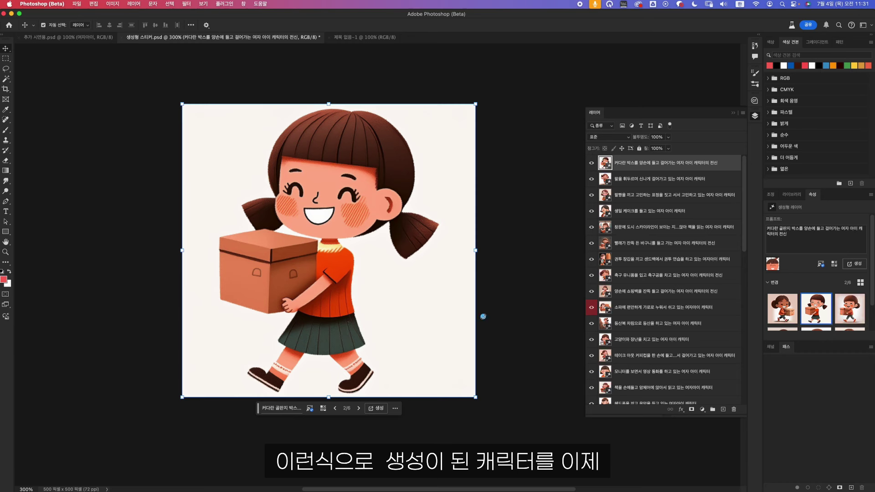
Step: Copy the entire box-carrying girl image into the July calendar document and move it over the TUES 2 cell
key(super+a)
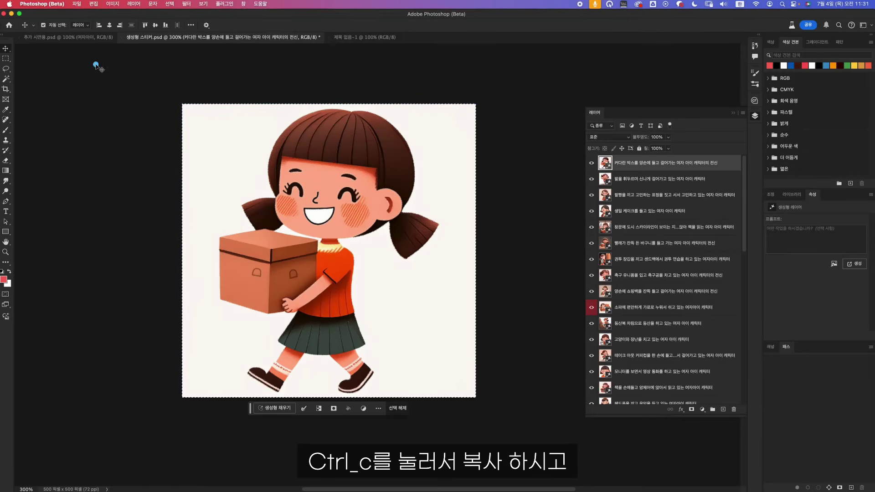
click(83, 37)
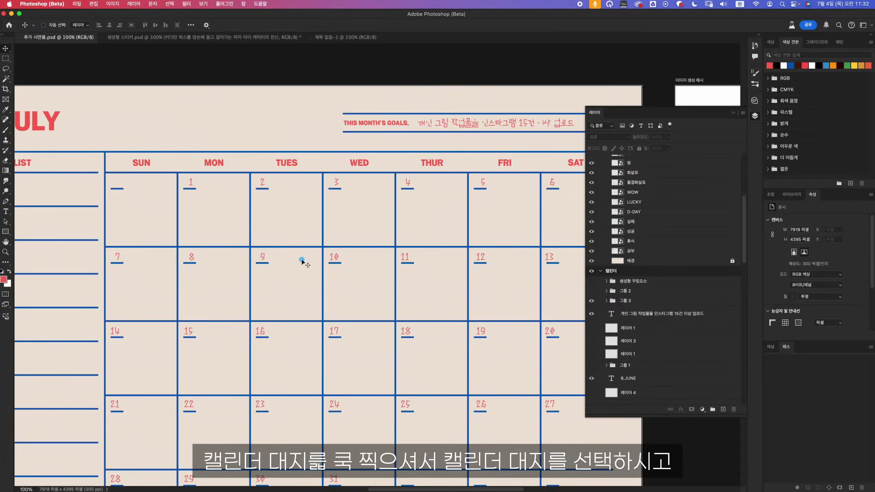
key(super+v)
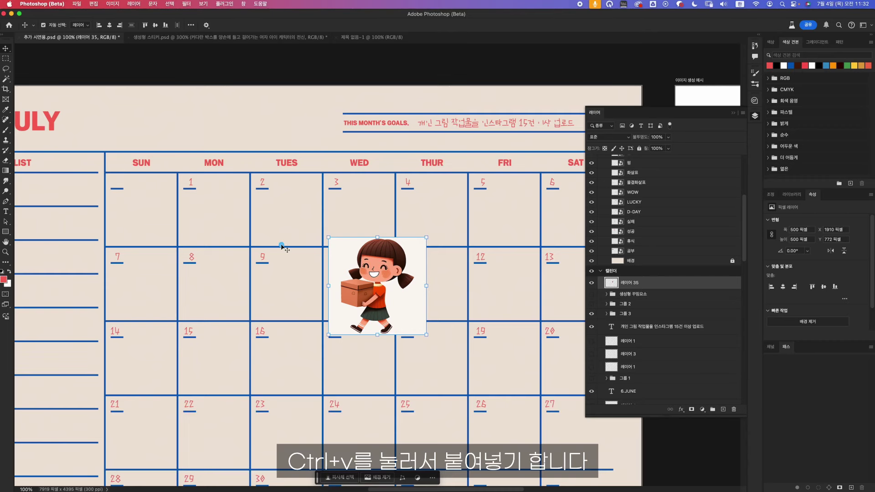
drag(389, 287, 287, 224)
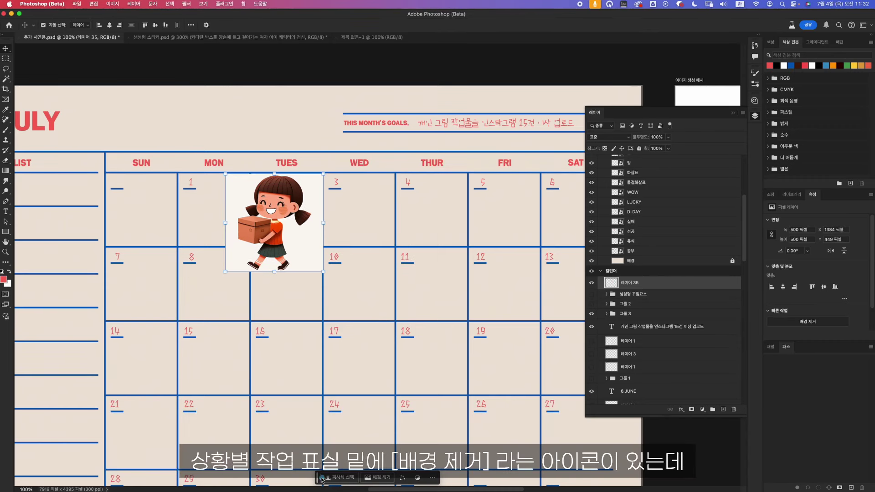
Step: Remove the pasted girl's background and scale her to 65.20% inside the cell of Monday the 1st
drag(321, 478, 229, 297)
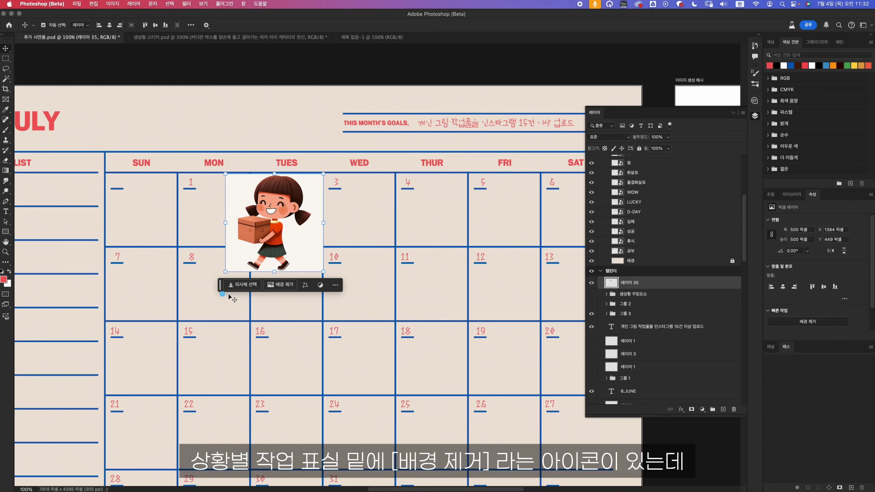
click(282, 286)
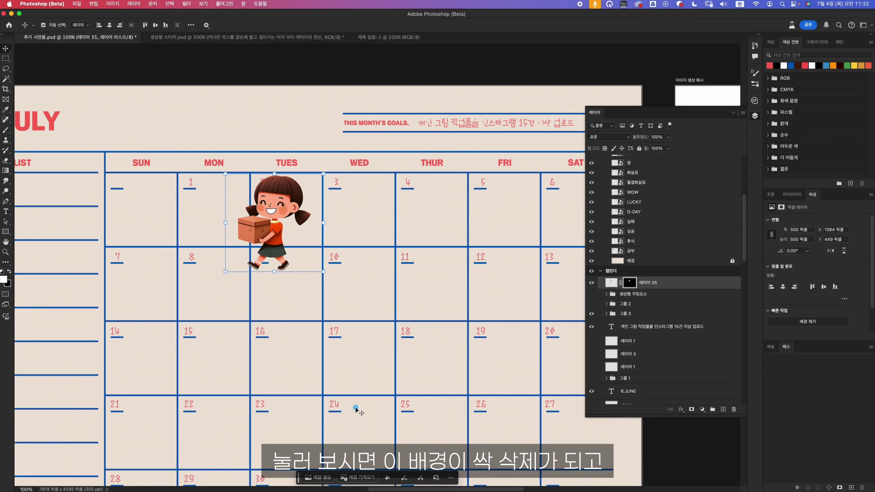
drag(319, 170, 227, 204)
key(Return)
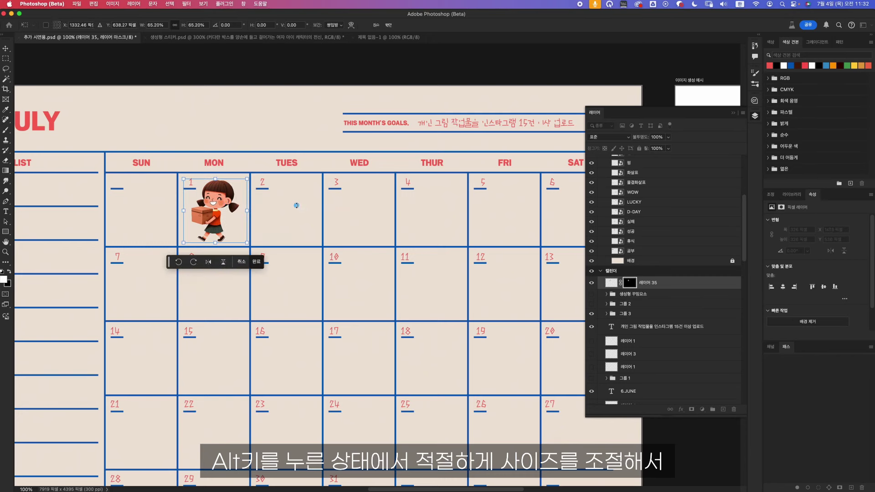
click(395, 249)
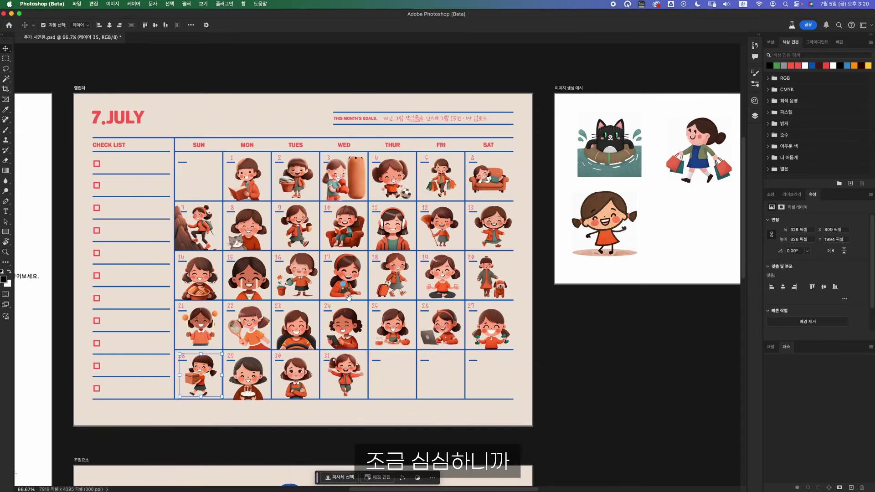
Step: Duplicate the pink LUCKY lettering from the 꾸밈요소 artboard into the empty cell beside the 31st
scroll(348, 358, down, 10)
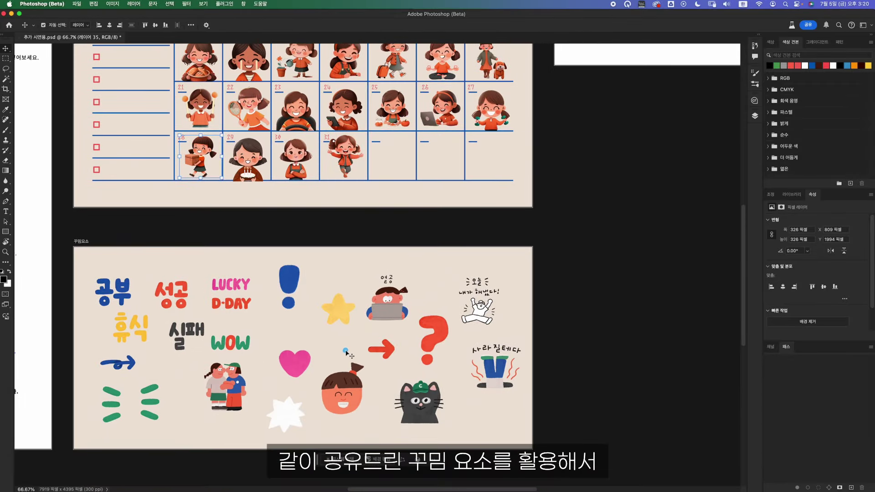
scroll(309, 325, up, 6)
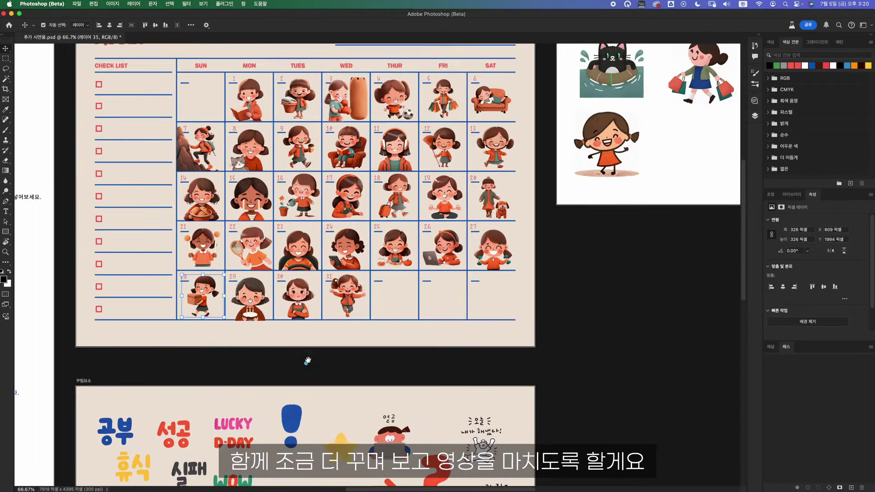
click(250, 425)
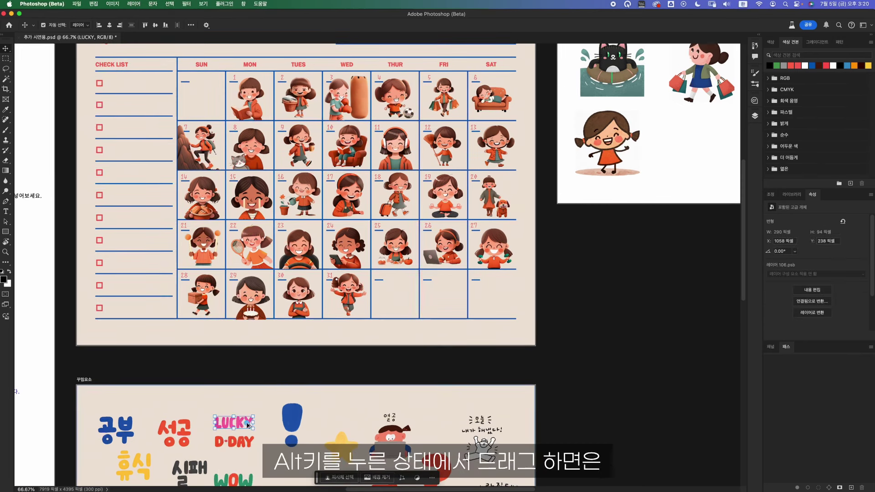
drag(250, 424, 410, 290)
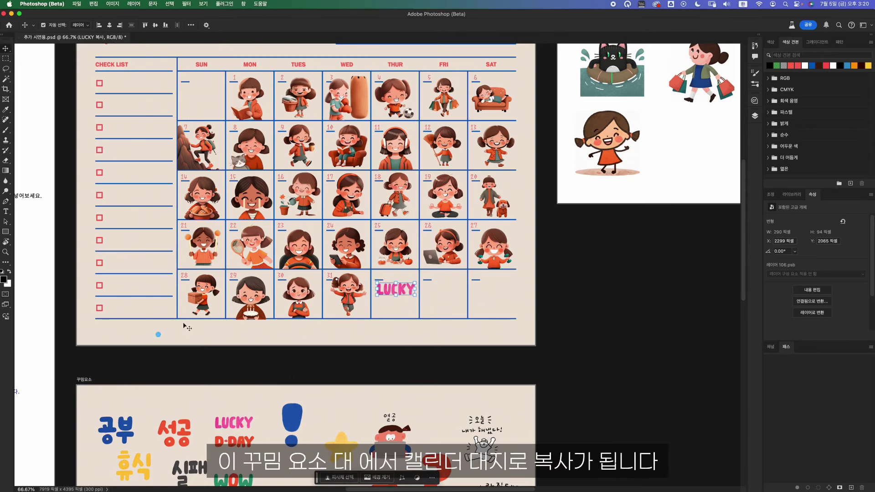
Step: Shrink the LUCKY copy to about 190 × 62 px and place it above the driving girl on the 23rd
scroll(125, 308, up, 3)
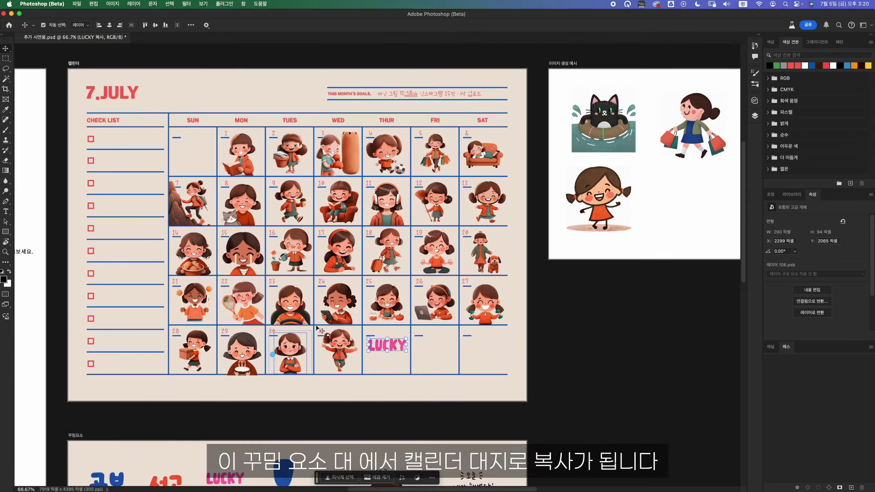
drag(406, 338, 402, 338)
key(Return)
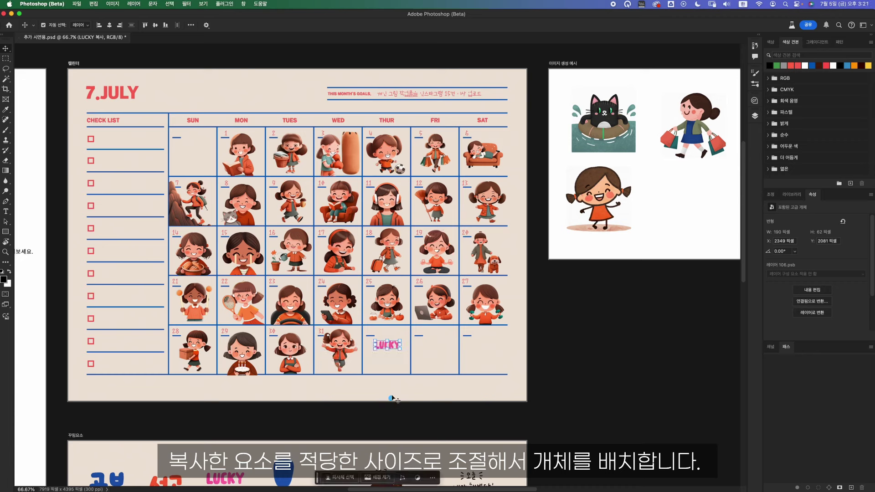
key(super+alt+a)
drag(388, 347, 294, 282)
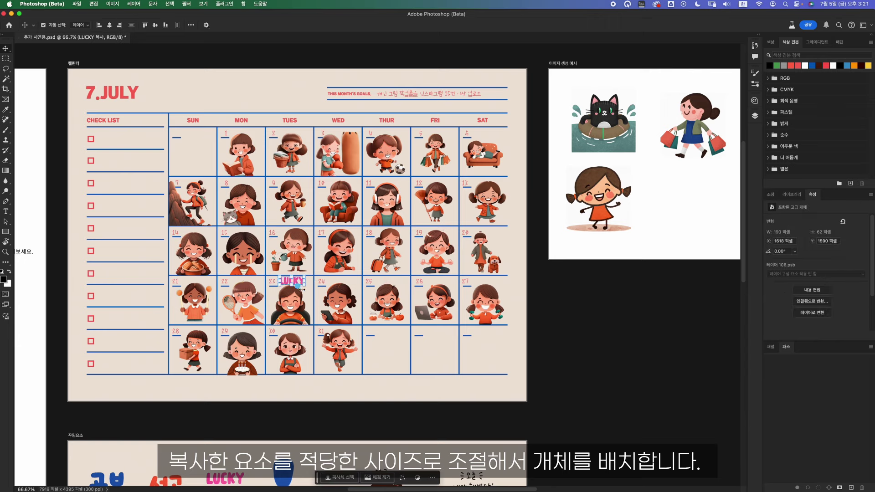
Step: Add small tilted yellow star copies around the suitcase girl on the 18th and copy the 휴식 lettering onto the 8th
scroll(225, 455, down, 4)
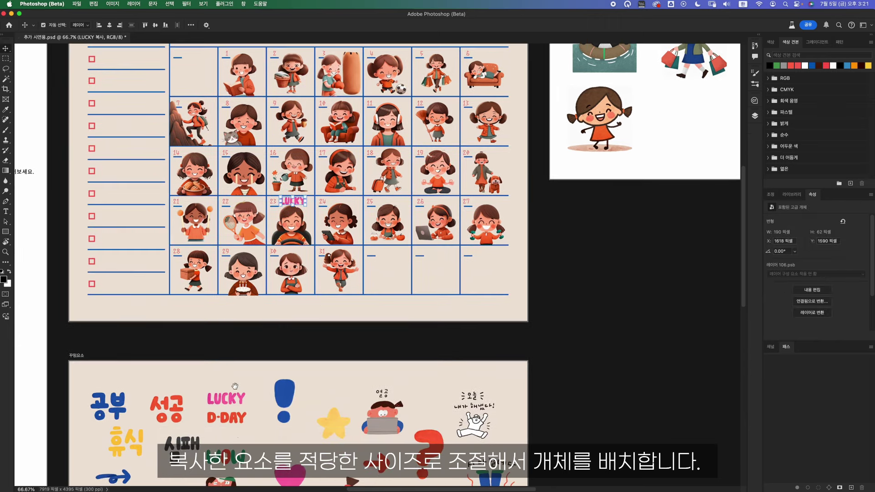
click(336, 425)
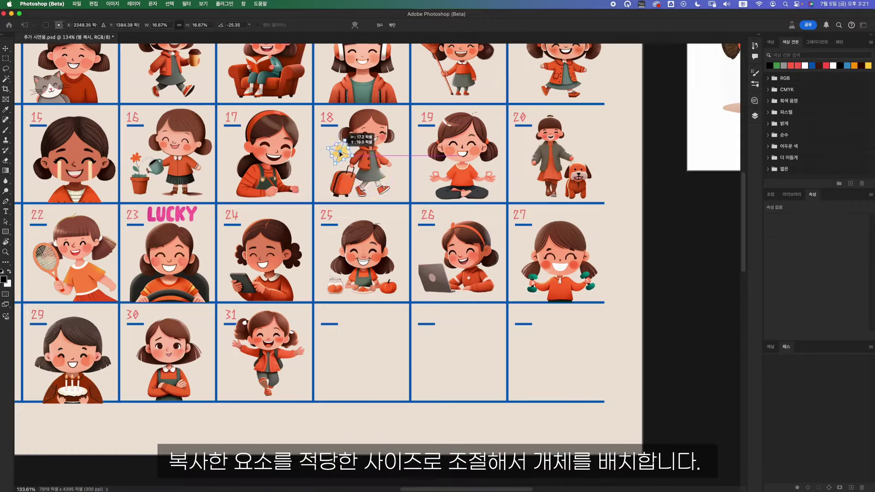
scroll(319, 273, down, 5)
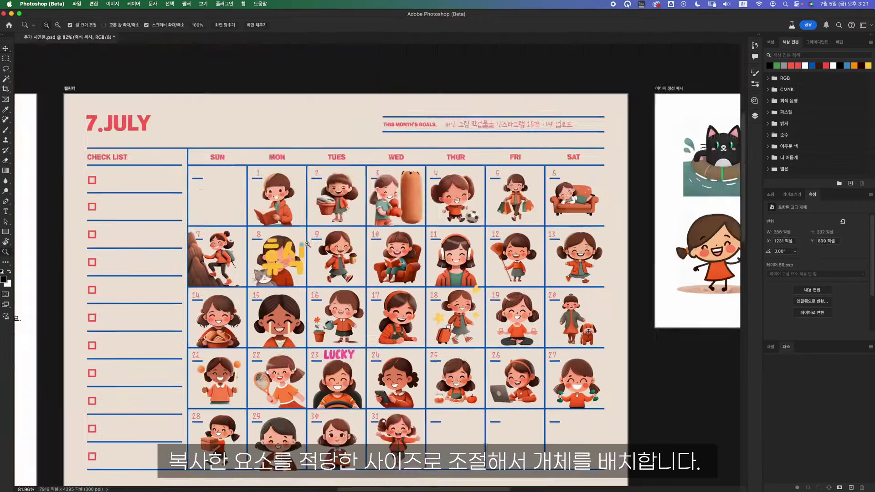
click(307, 245)
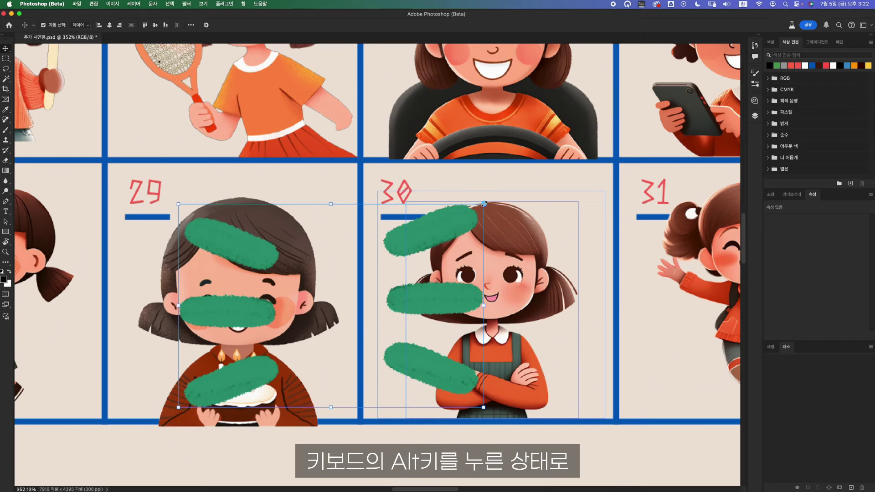
Step: Scale the green accent strokes between the 29th and 30th to 41.87% and try flipping them horizontally and vertically
mouse_move(484, 203)
mouse_down()
mouse_move(397, 263)
mouse_move(401, 271)
mouse_up()
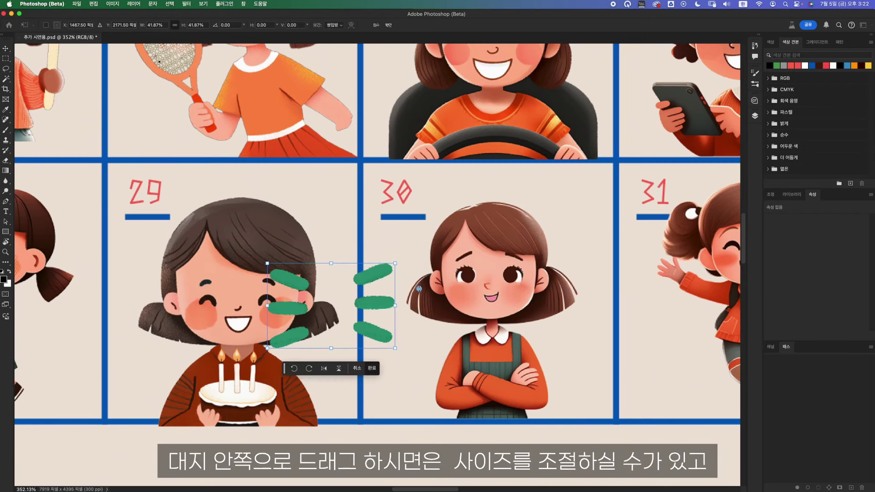
key(super+minus)
key(super+minus)
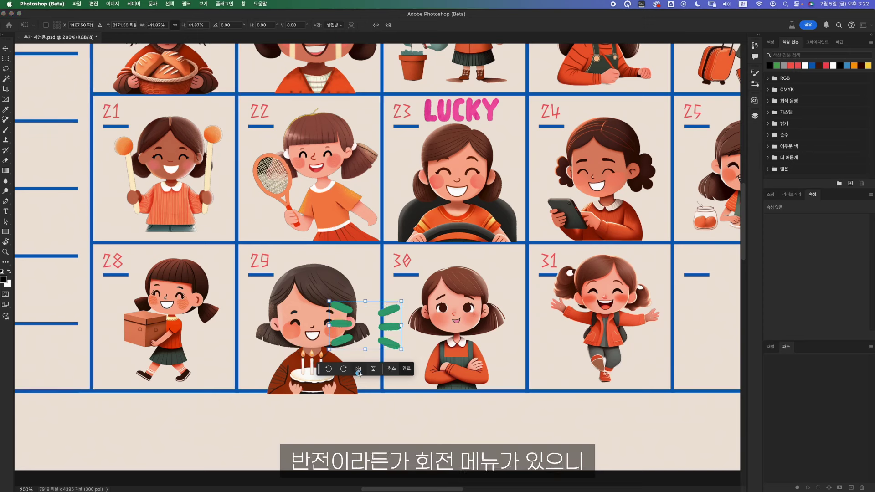
click(359, 370)
click(328, 368)
click(332, 380)
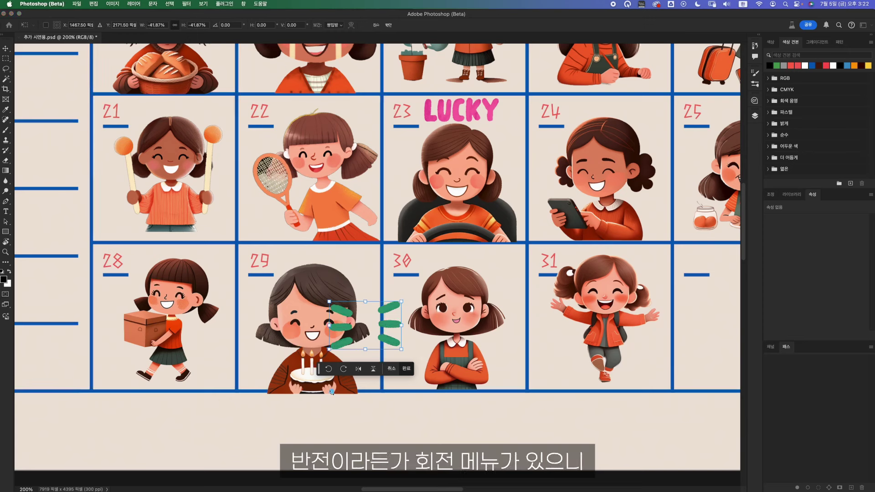
click(332, 370)
click(331, 381)
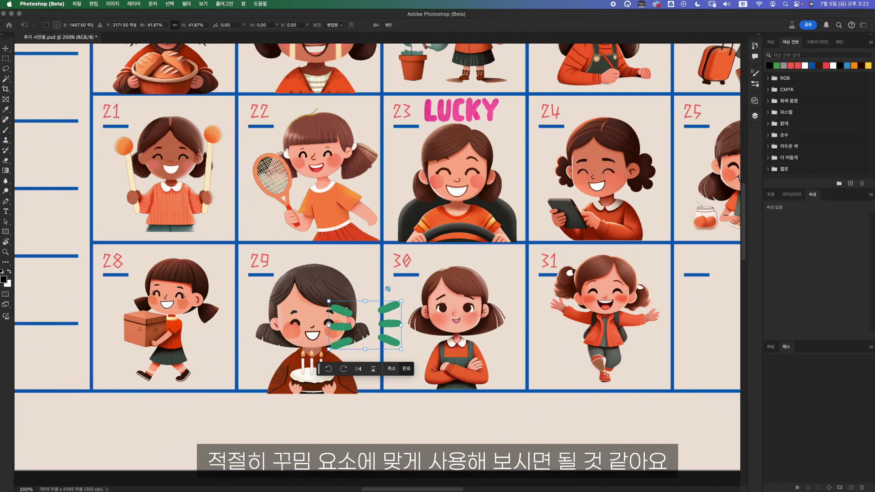
key(Return)
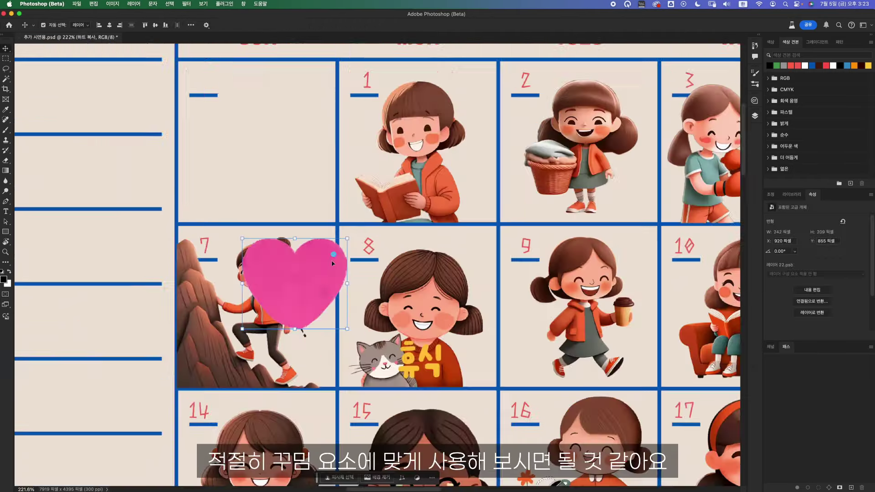
Step: Adjust the pink heart copy on the 7th and rasterize the layer of the 실패 lettering copied onto the 30th
drag(332, 254, 320, 259)
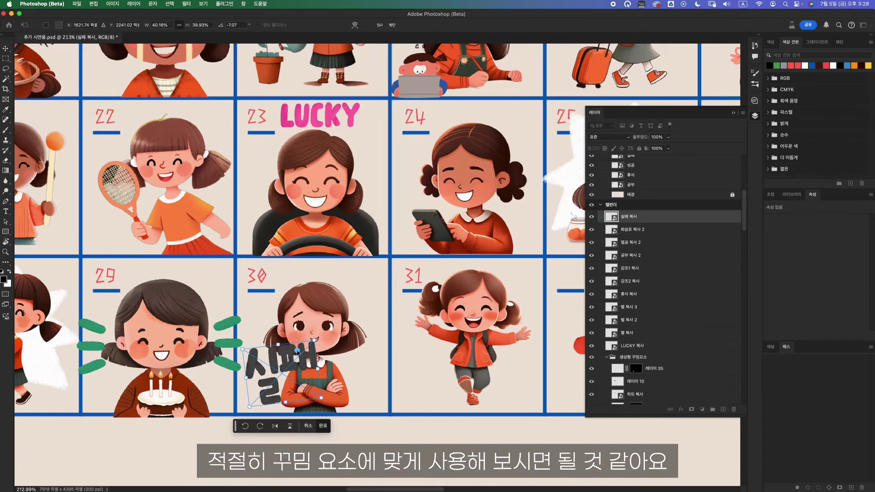
click(636, 217)
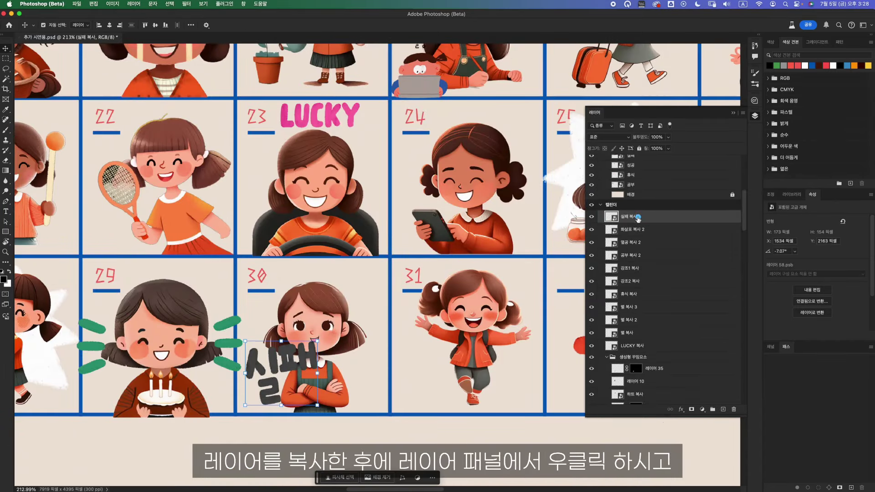
right_click(650, 219)
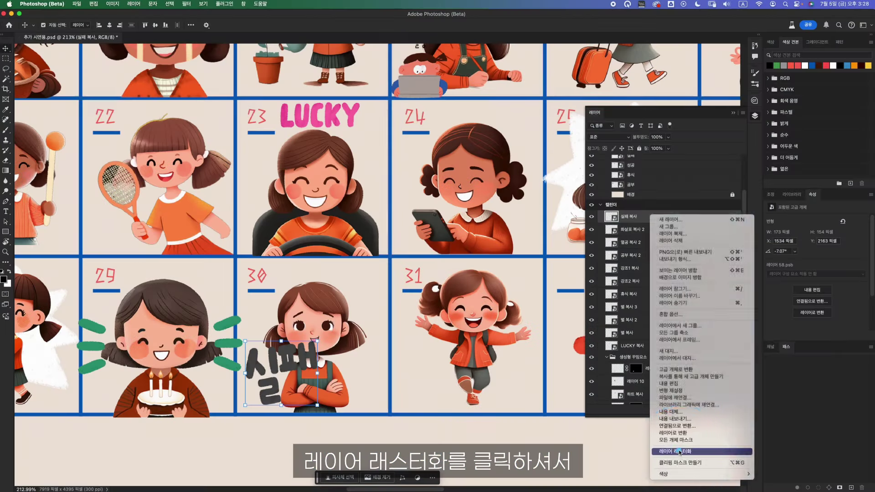
click(680, 451)
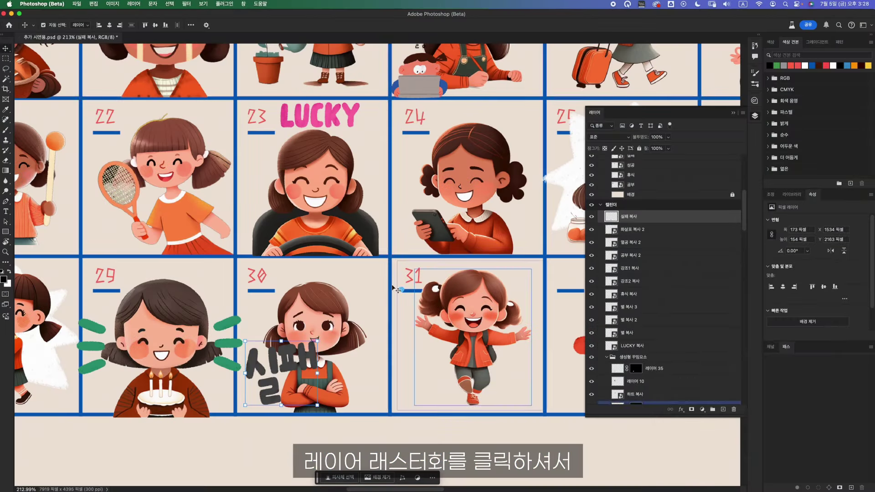
Step: Select only the syllable 패 of the 실패 lettering on the 30th with a freehand Lasso outline
click(6, 69)
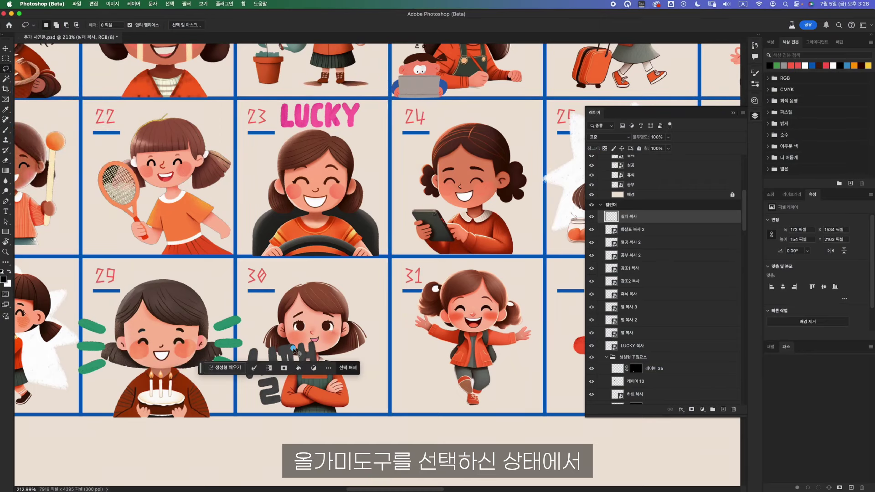
scroll(287, 351, up, 5)
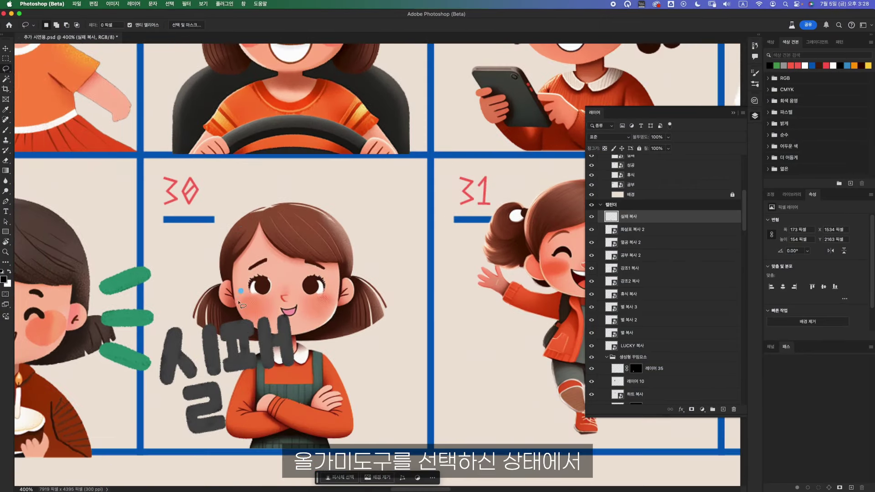
drag(239, 302, 223, 319)
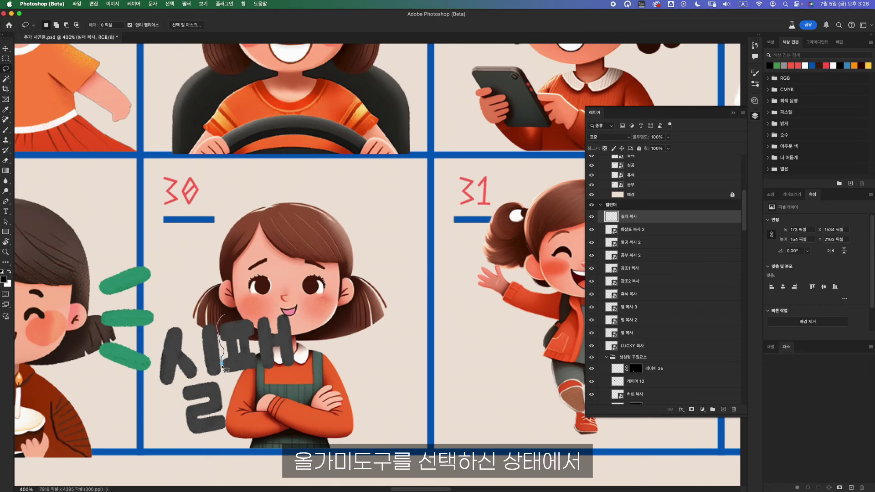
drag(327, 381, 224, 317)
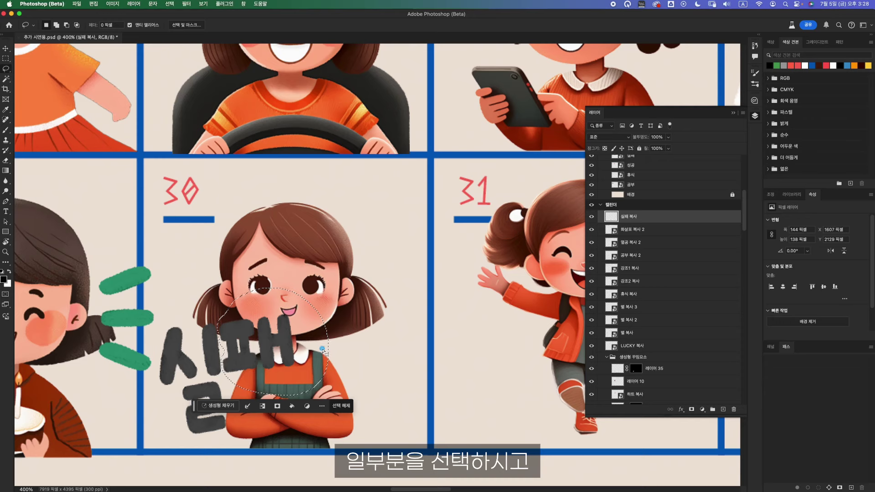
Step: Rotate the selected syllable 패 by about 36° and move it to the opposite side of the girl from 실
key(ctrl+t)
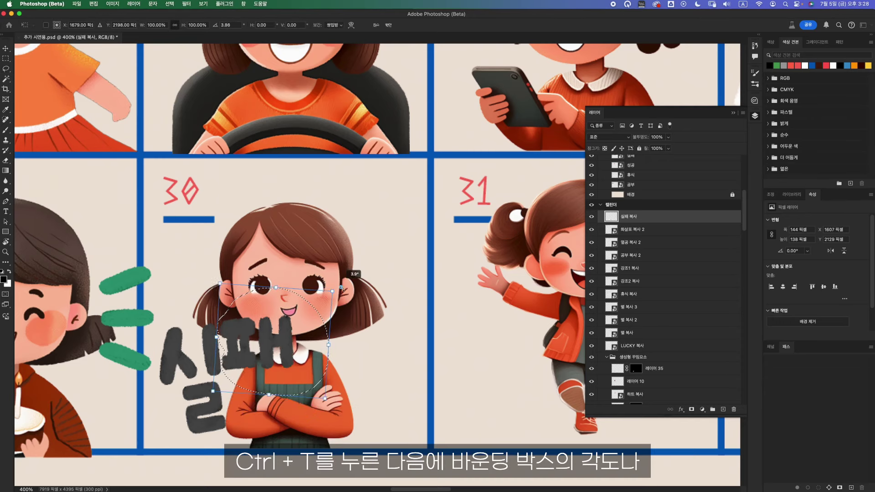
drag(278, 319, 386, 337)
drag(437, 286, 473, 321)
drag(374, 349, 394, 365)
drag(505, 349, 501, 366)
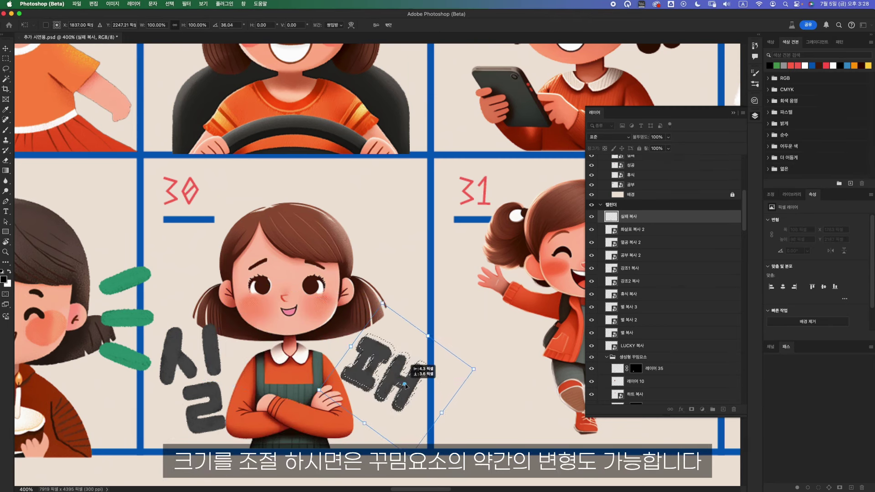
key(Return)
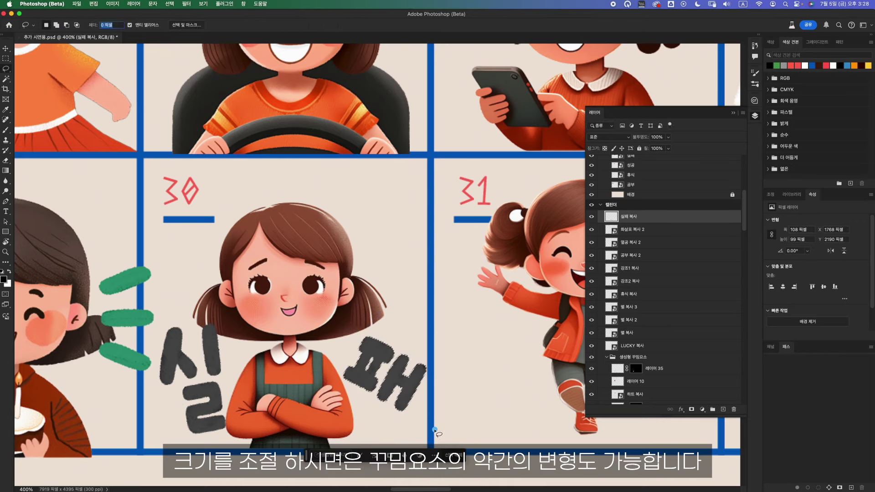
Step: Deselect the syllable 패, and copy the 성공 lettering onto the 13th and the D-DAY lettering onto the 21st
key(ctrl+d)
scroll(362, 259, down, 5)
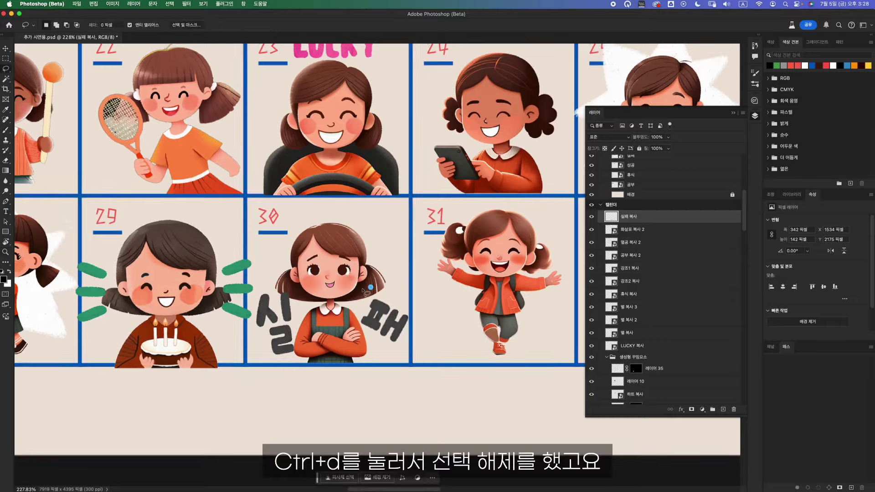
scroll(367, 291, down, 5)
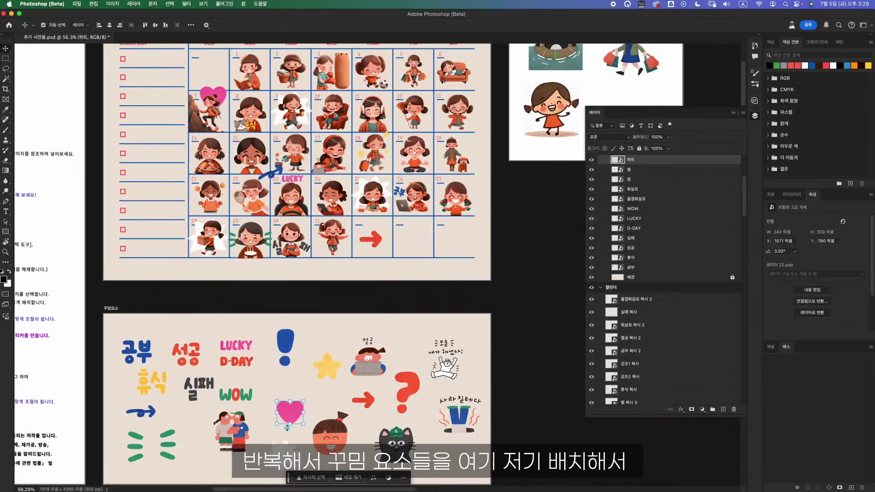
click(176, 352)
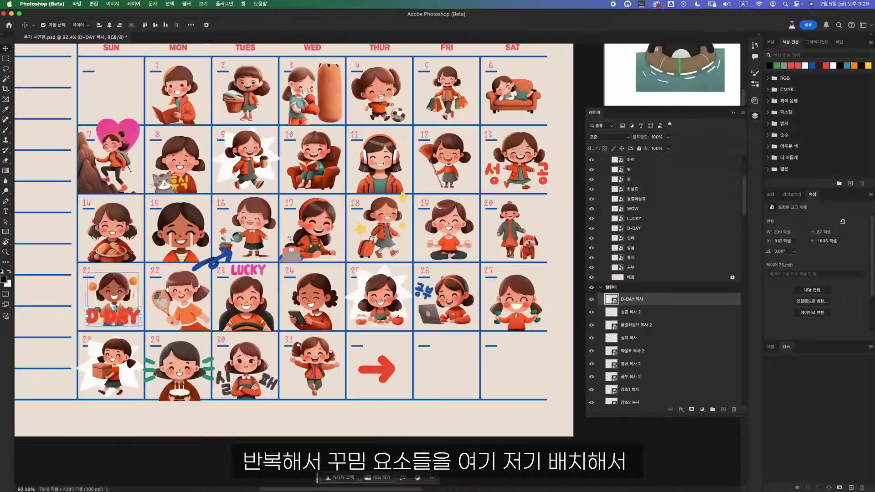
Step: Select the cell of the 12th with a rectangular marquee and fill it with red on the layer beneath the characters
drag(636, 195, 655, 227)
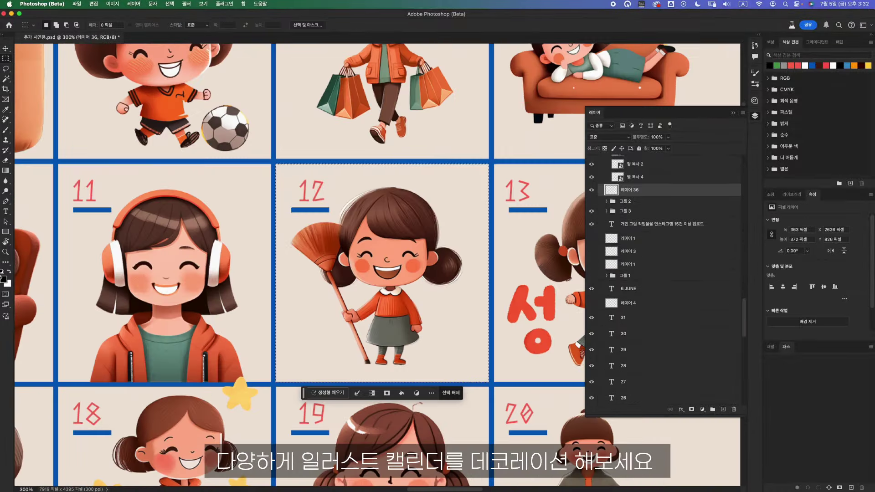
click(792, 65)
key(alt+BackSpace)
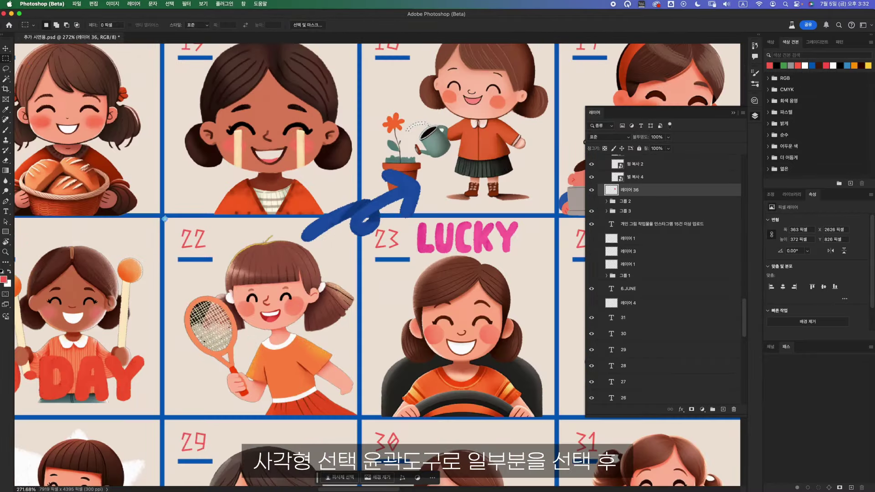
Step: Select the cell of the 22nd with a rectangular marquee of about 362 × 372 px and fill it with green
drag(165, 218, 210, 285)
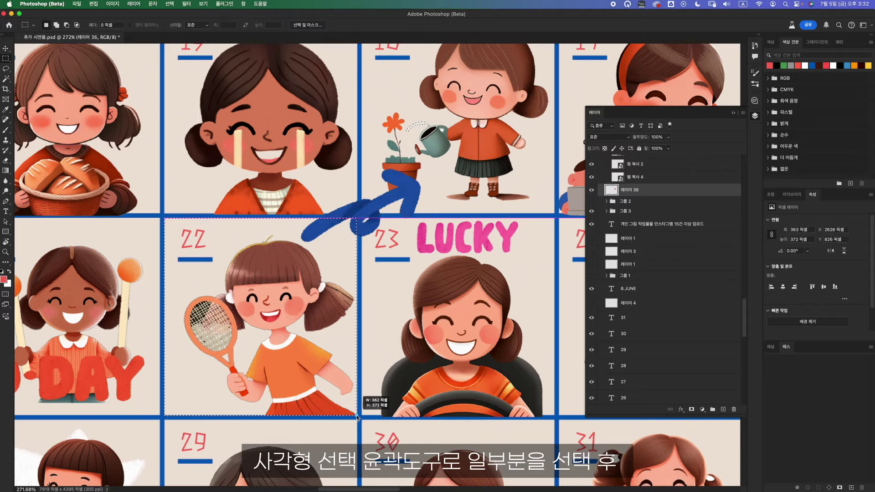
drag(358, 416, 358, 416)
click(783, 65)
key(alt+BackSpace)
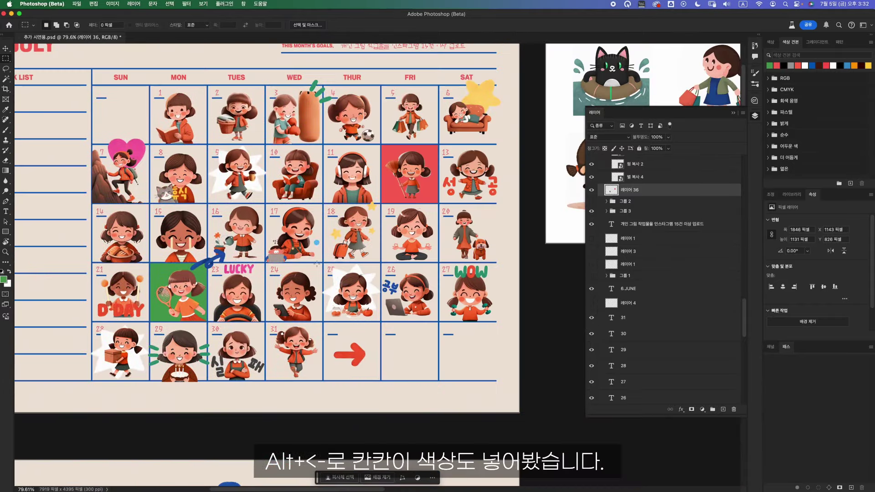
Step: Select the cell of the 2nd with a rectangular marquee of about 364 × 370 px and fill it with yellow
scroll(316, 263, down, 1)
scroll(336, 355, up, 5)
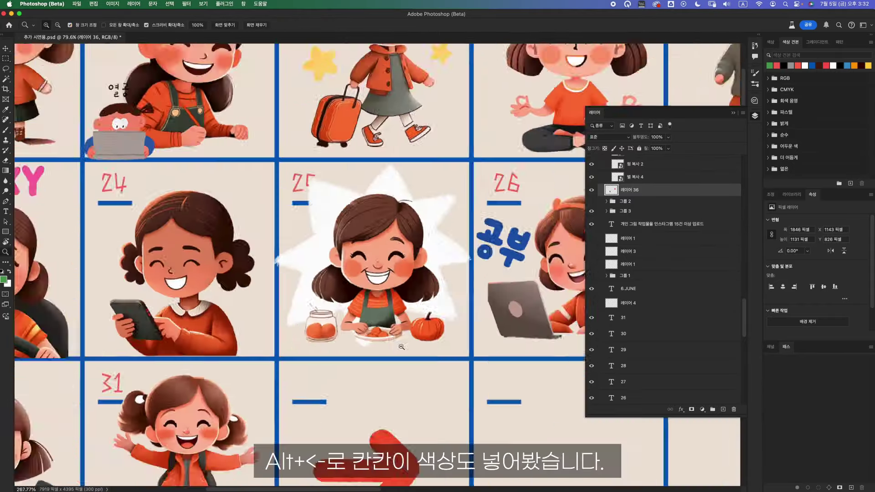
scroll(336, 355, down, 5)
scroll(223, 73, up, 8)
drag(195, 107, 461, 378)
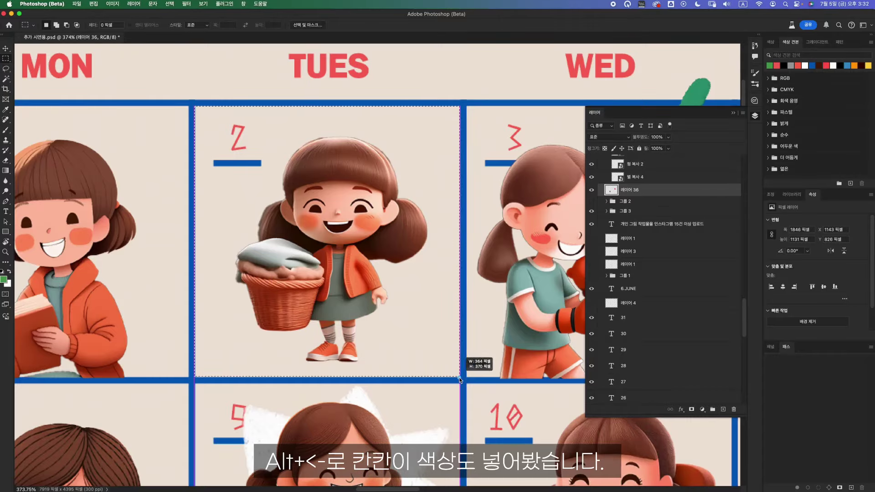
click(868, 65)
key(alt+BackSpace)
key(super+1)
key(super+minus)
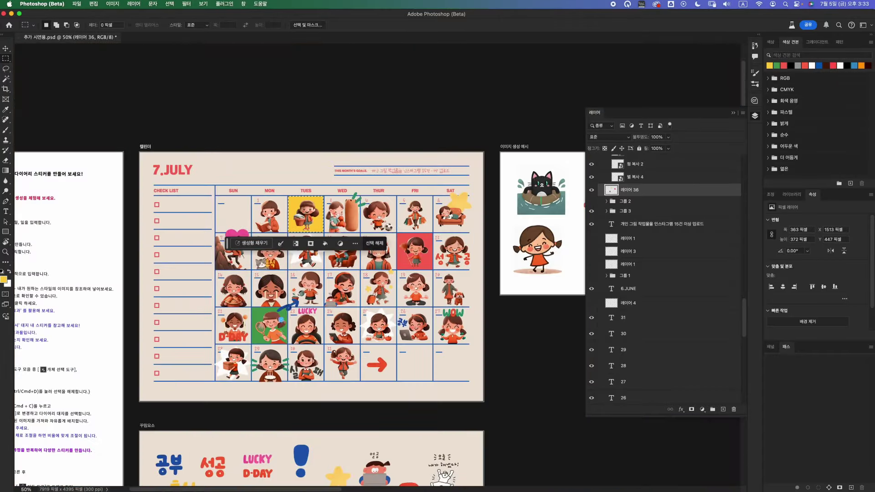